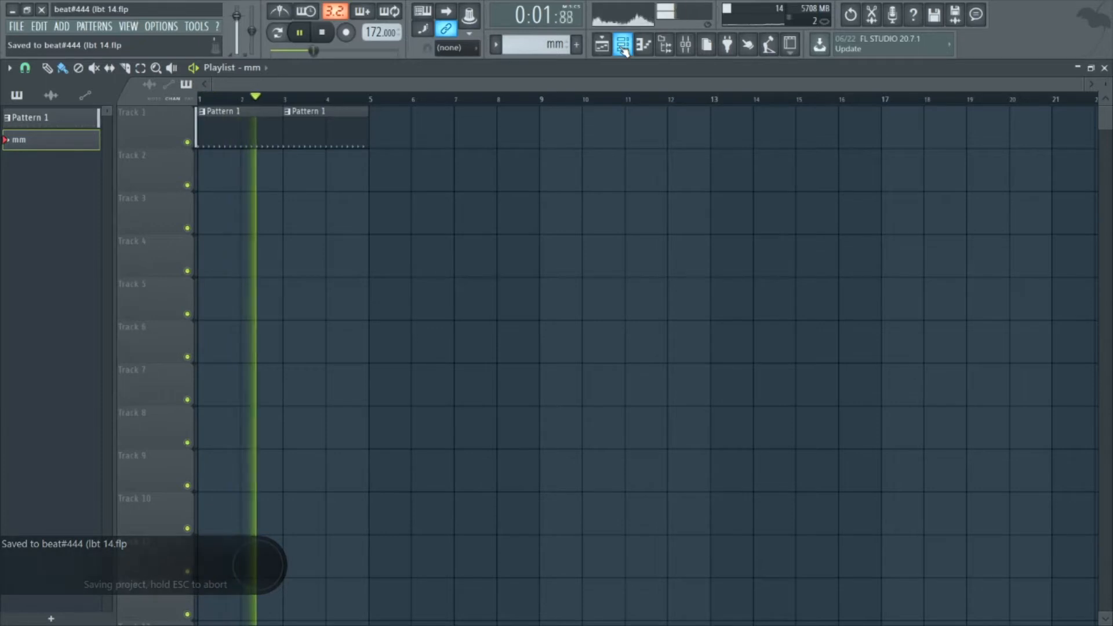
Step: Select the Addictive Keys channel and place the mm pattern at bar 1 on Track 2
{"action": "left_click", "coordinate": [623, 50]}
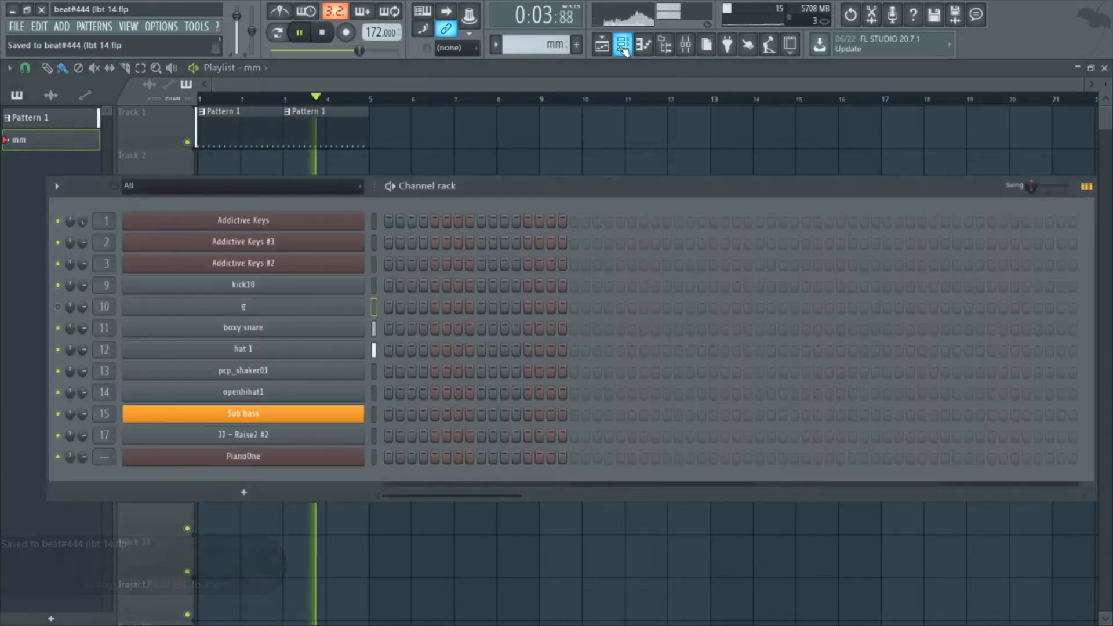
{"action": "left_click", "coordinate": [374, 224]}
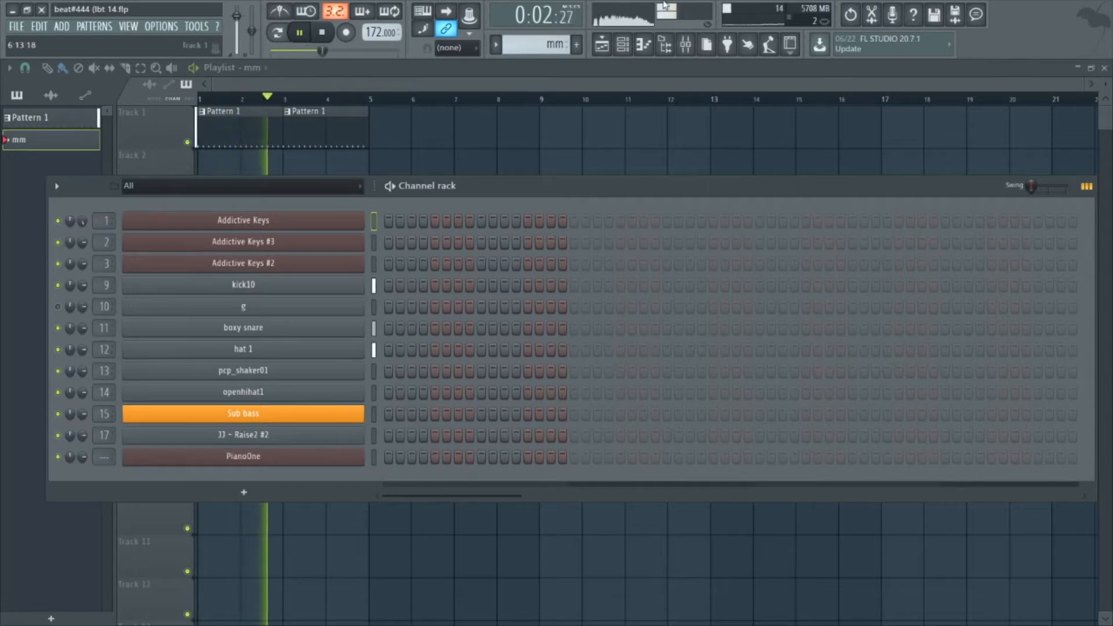
{"action": "left_click", "coordinate": [623, 46]}
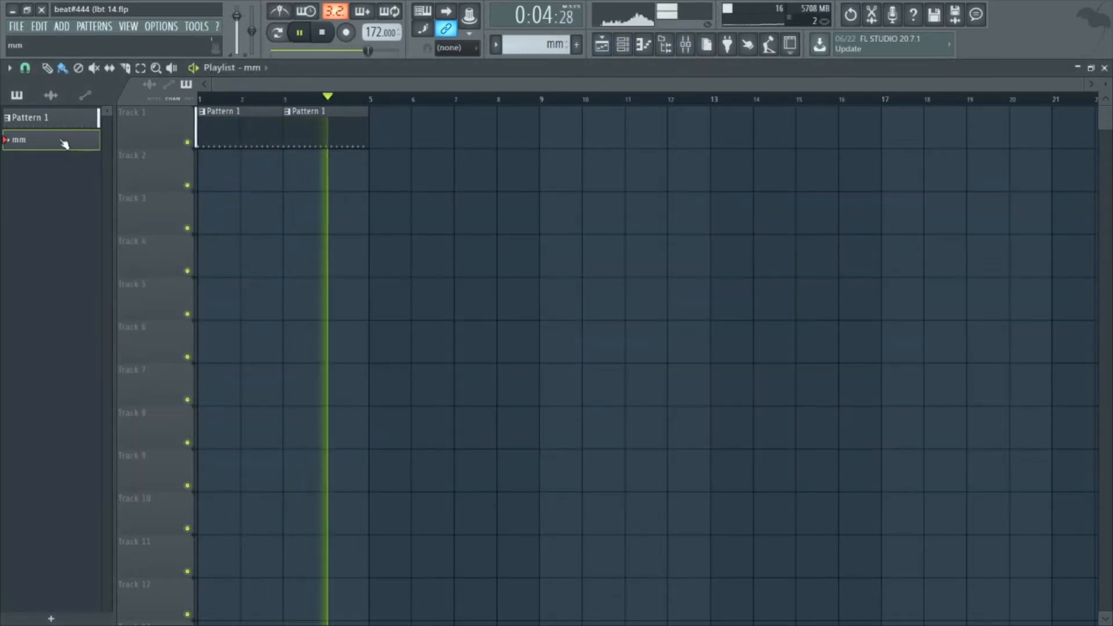
{"action": "left_click", "coordinate": [206, 166]}
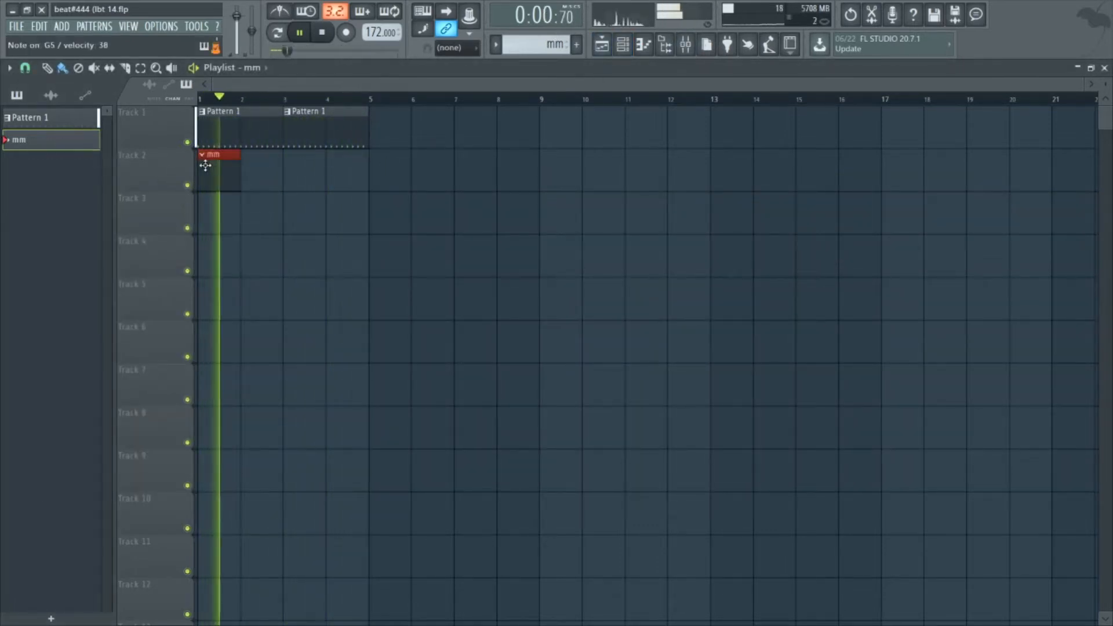
{"action": "left_click", "coordinate": [623, 47]}
{"action": "left_click", "coordinate": [421, 70]}
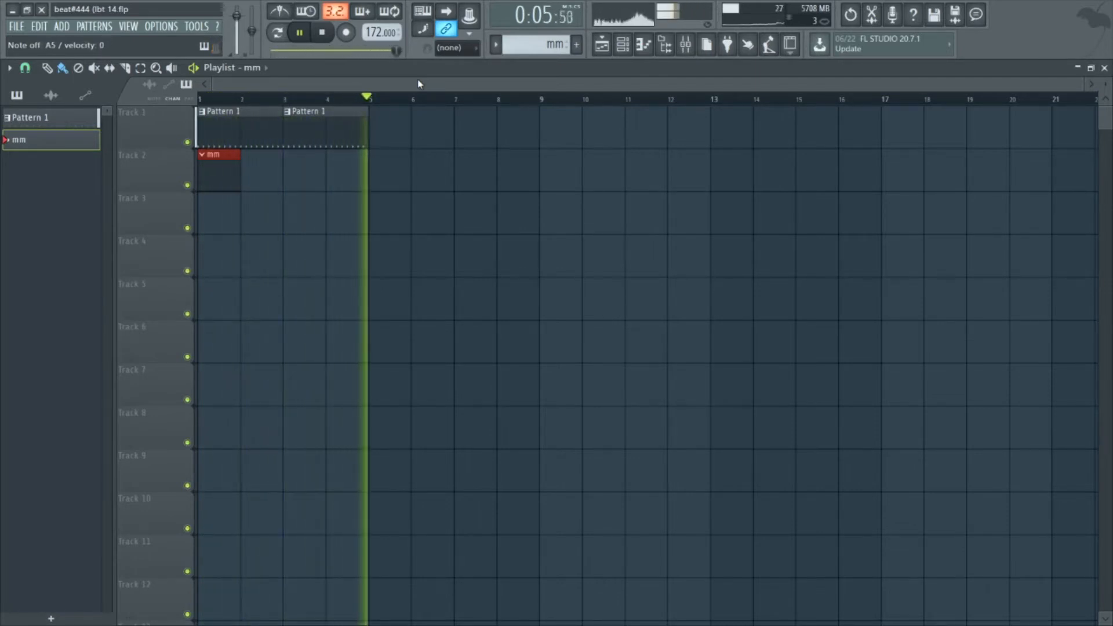
{"action": "key", "text": "space"}
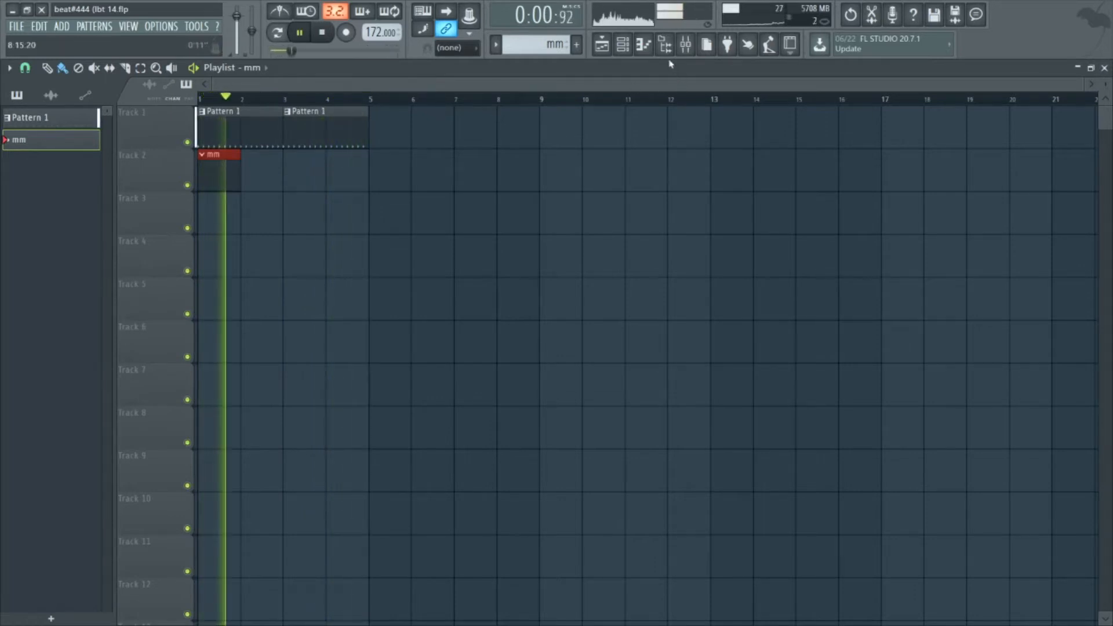
Step: Move the mm clip to Track 4 and both Pattern 1 clips to Track 3, keeping their bar positions
{"action": "left_click_drag", "start_coordinate": [216, 208], "coordinate": [218, 264]}
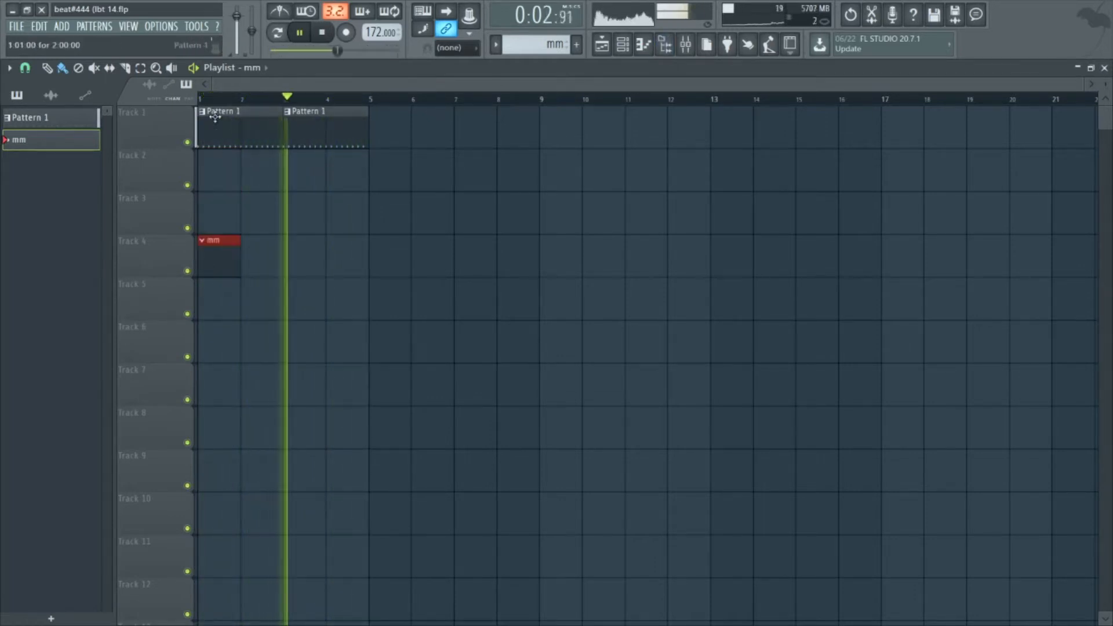
{"action": "left_click_drag", "start_coordinate": [200, 139], "coordinate": [197, 226]}
{"action": "left_click_drag", "start_coordinate": [290, 129], "coordinate": [305, 172]}
{"action": "left_click_drag", "start_coordinate": [308, 214], "coordinate": [310, 215]}
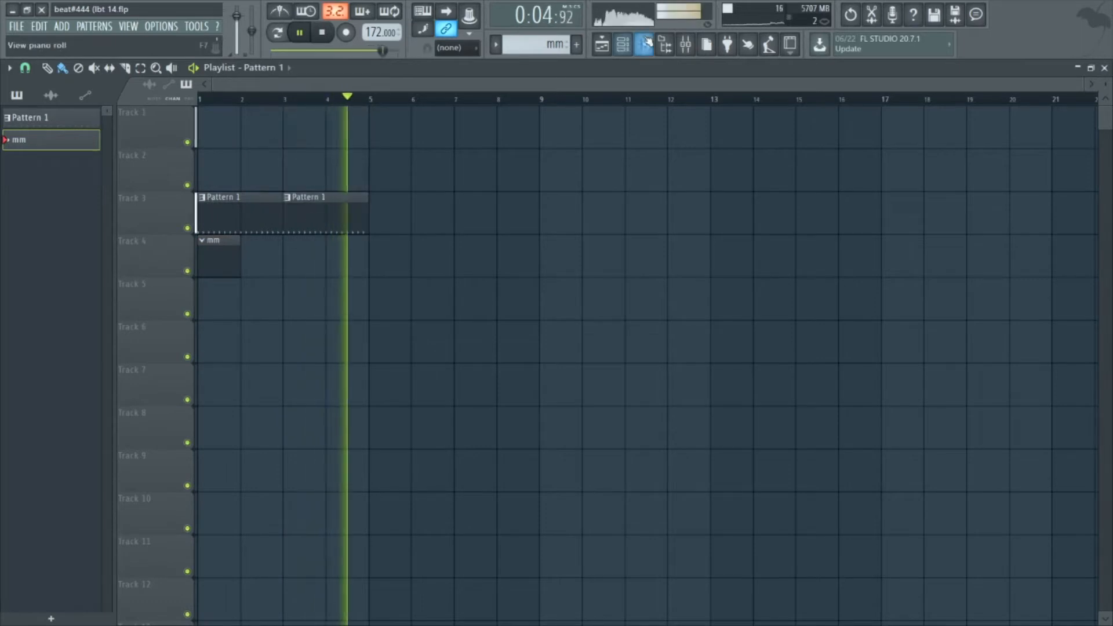
Step: Add the "Rain Sound Effect Short (2 minutes)" sample from the runaway vibe kit's Background atm folder to Track 1 at bar 1
{"action": "left_click", "coordinate": [665, 44]}
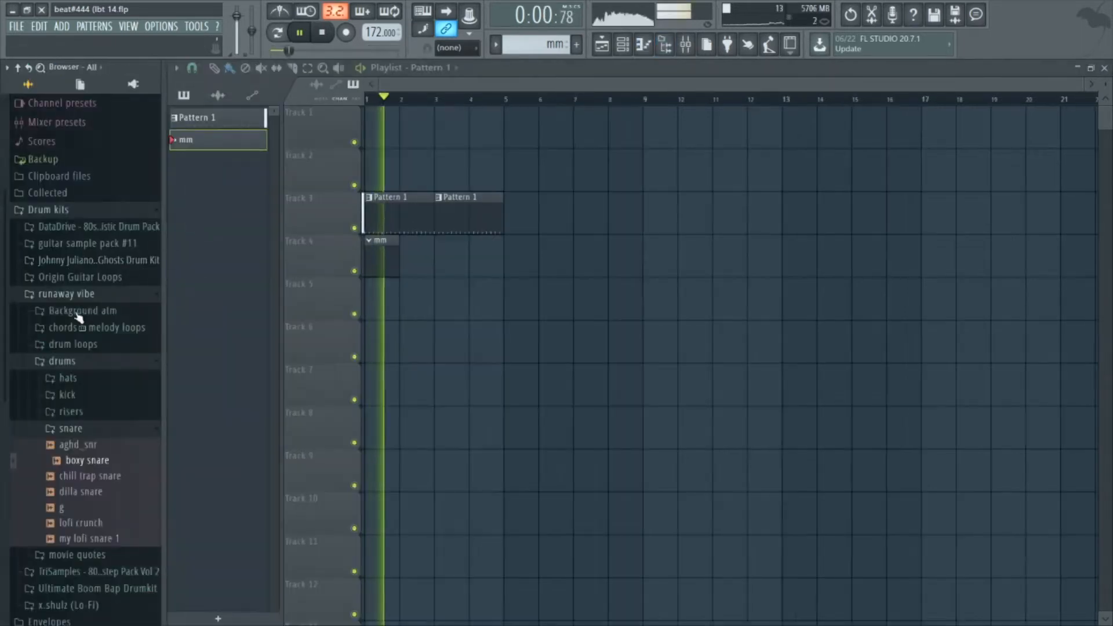
{"action": "left_click", "coordinate": [79, 364]}
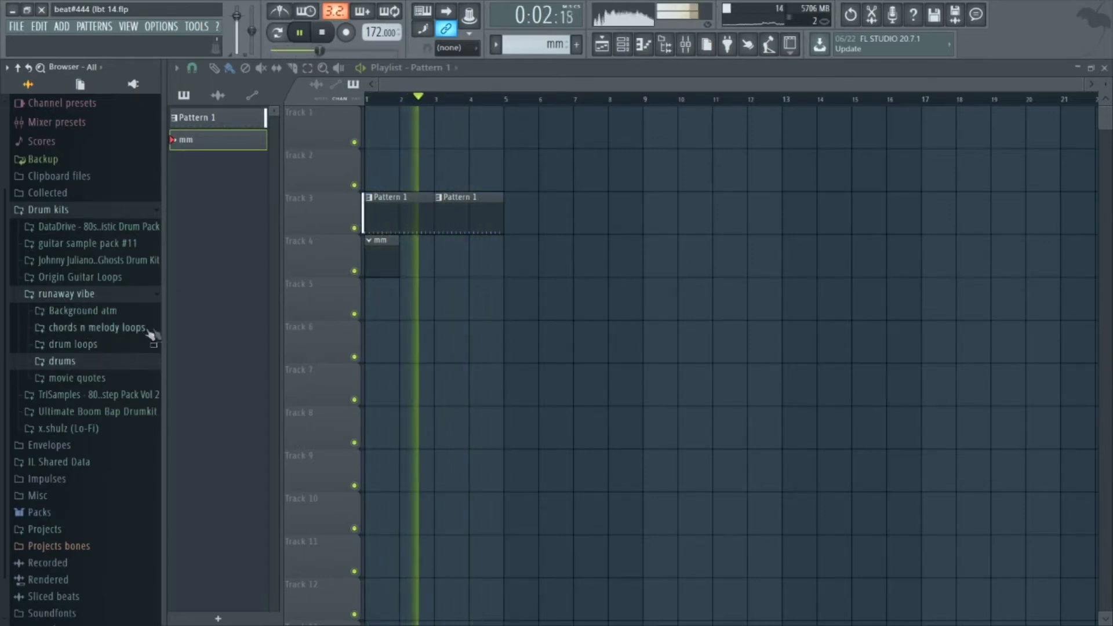
{"action": "left_click", "coordinate": [83, 312]}
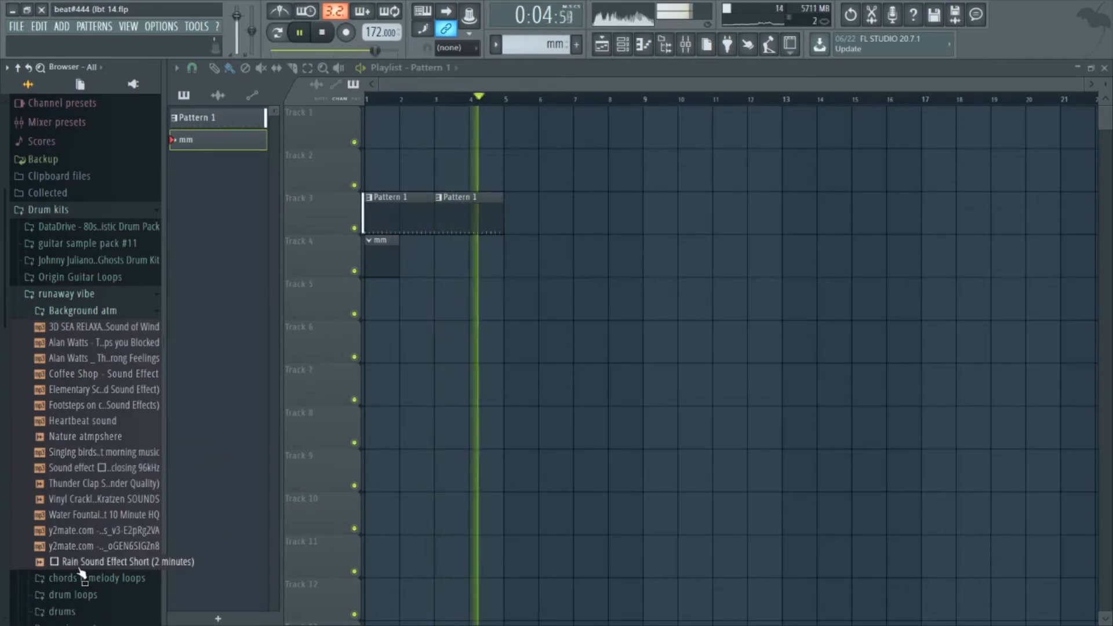
{"action": "left_click_drag", "start_coordinate": [87, 570], "coordinate": [451, 130]}
Step: Route the rain clip to mixer track 18, one of the risers n atmosphere tracks
{"action": "double_click", "coordinate": [471, 116]}
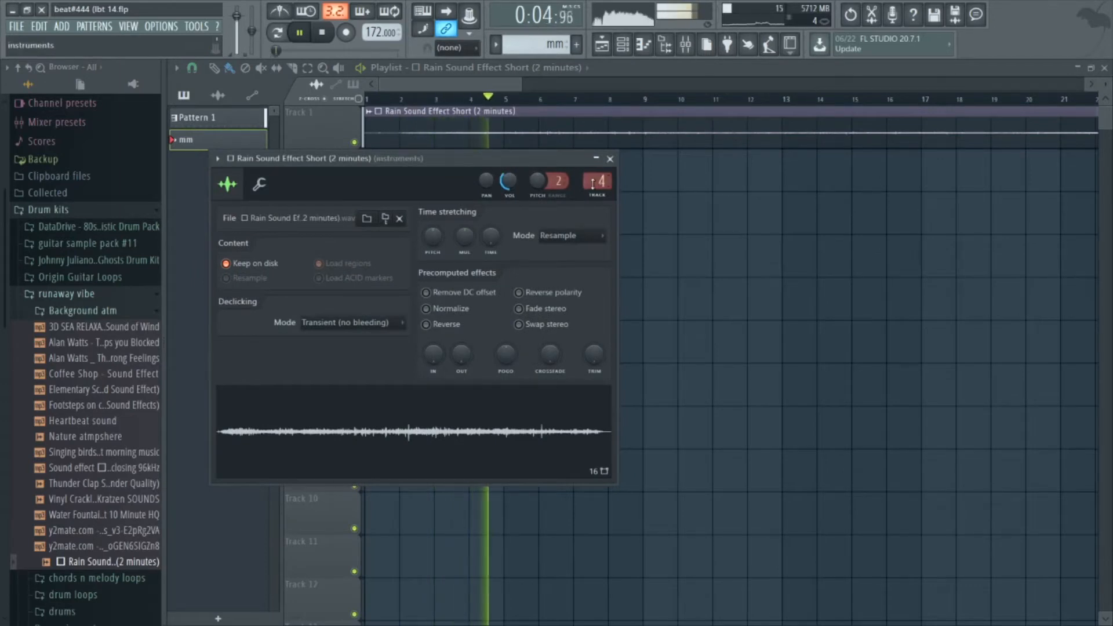
{"action": "scroll", "coordinate": [593, 184], "scroll_direction": "up", "scroll_amount": 12}
{"action": "scroll", "coordinate": [592, 184], "scroll_direction": "up", "scroll_amount": 6}
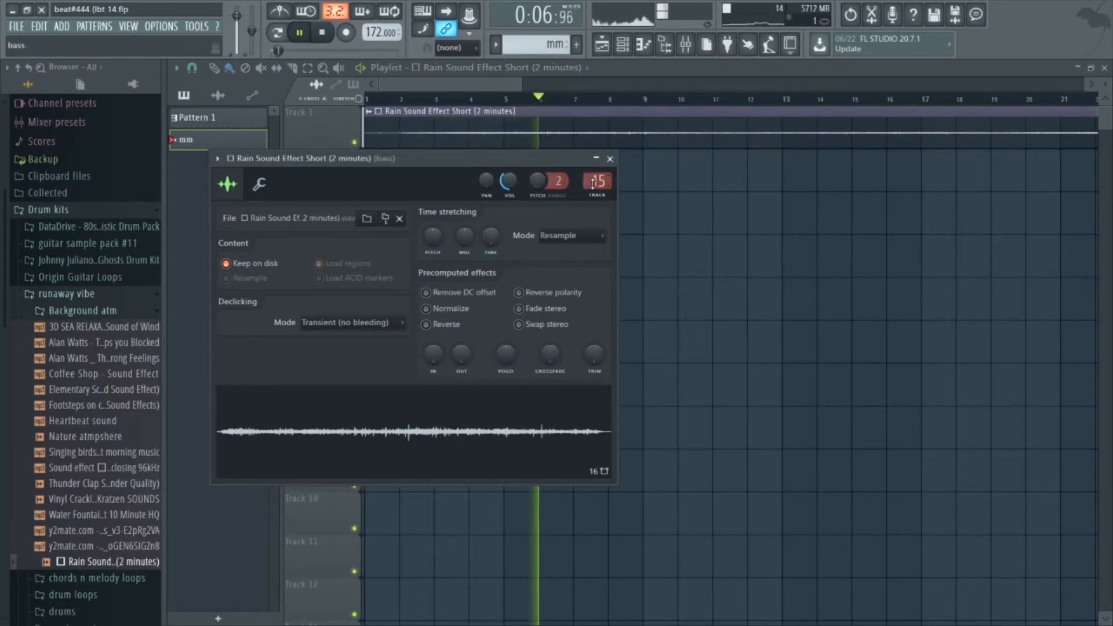
{"action": "left_click", "coordinate": [540, 83]}
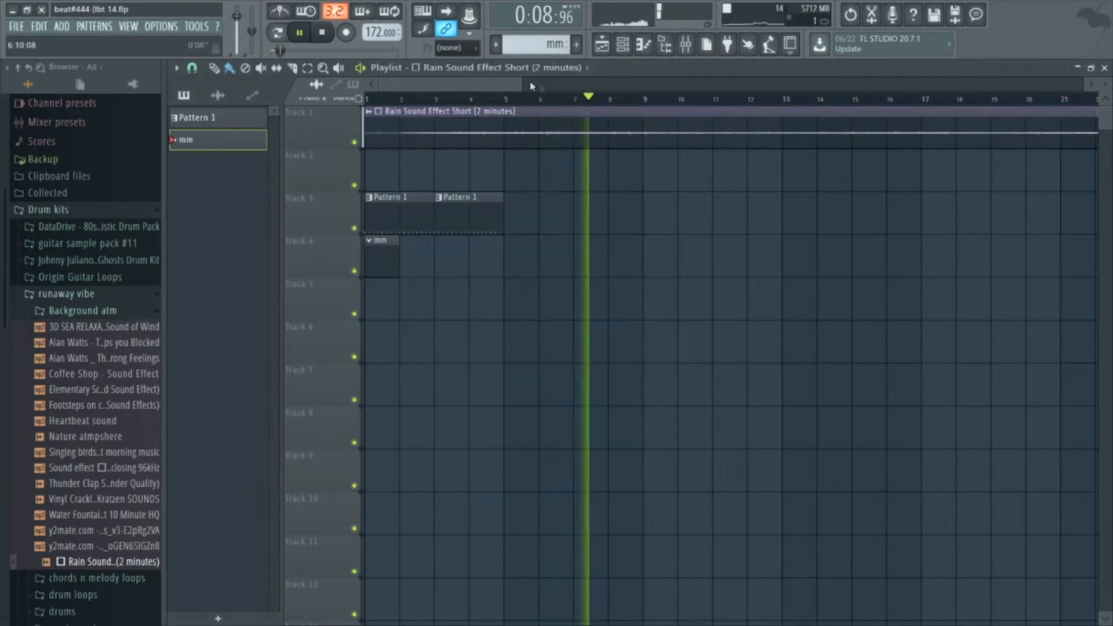
Step: Duplicate the Pattern 1 clips on Track 3 to fill eight bars and set a loop selection around them from bar 1
{"action": "scroll", "coordinate": [540, 93], "scroll_direction": "down", "scroll_amount": 4}
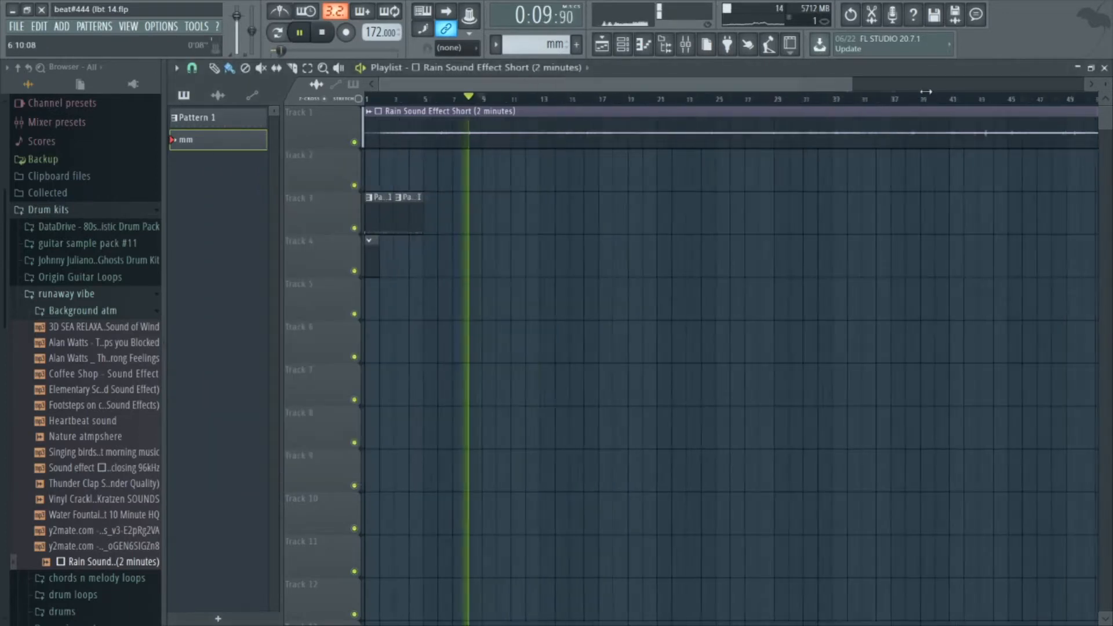
{"action": "left_click", "coordinate": [390, 200]}
{"action": "left_click_drag", "start_coordinate": [405, 209], "coordinate": [434, 212]}
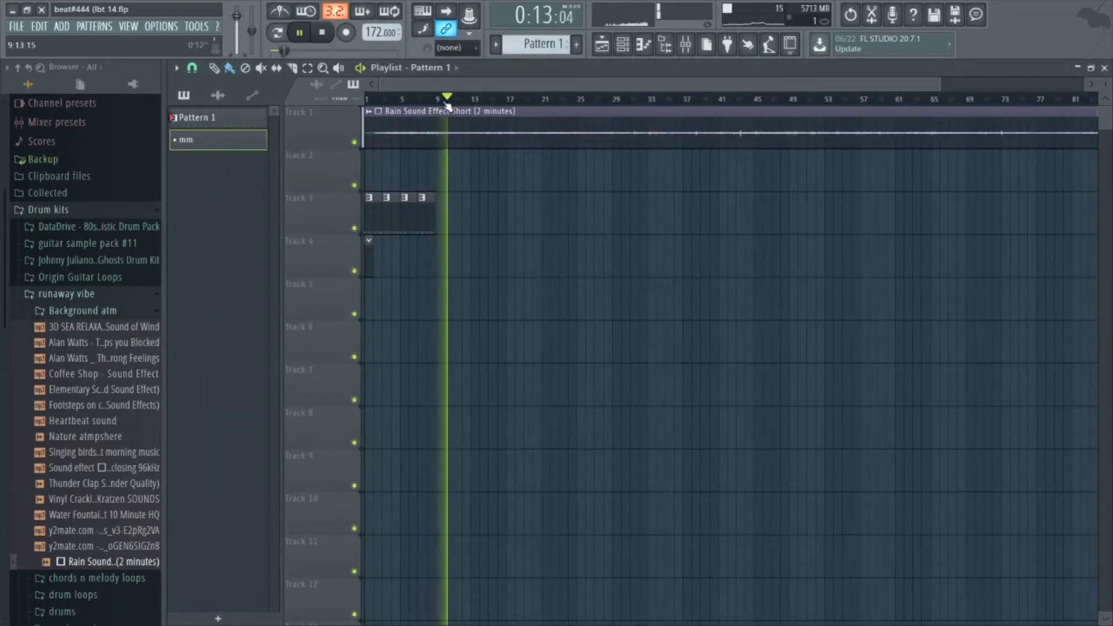
{"action": "left_click_drag", "start_coordinate": [445, 100], "coordinate": [186, 154]}
{"action": "left_click", "coordinate": [493, 207]}
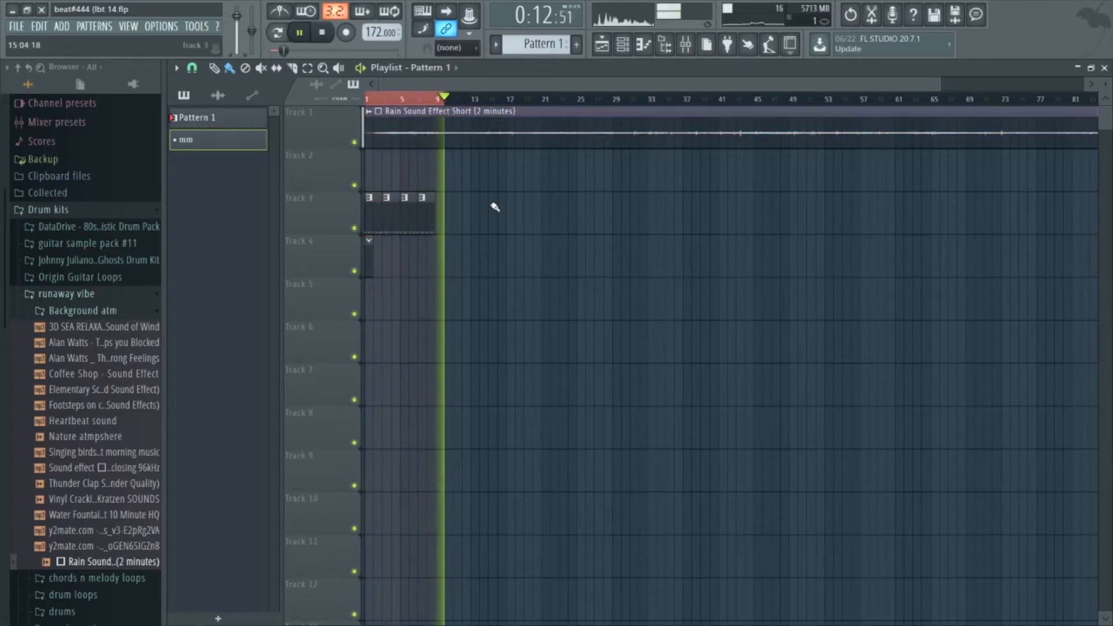
{"action": "left_click", "coordinate": [665, 47]}
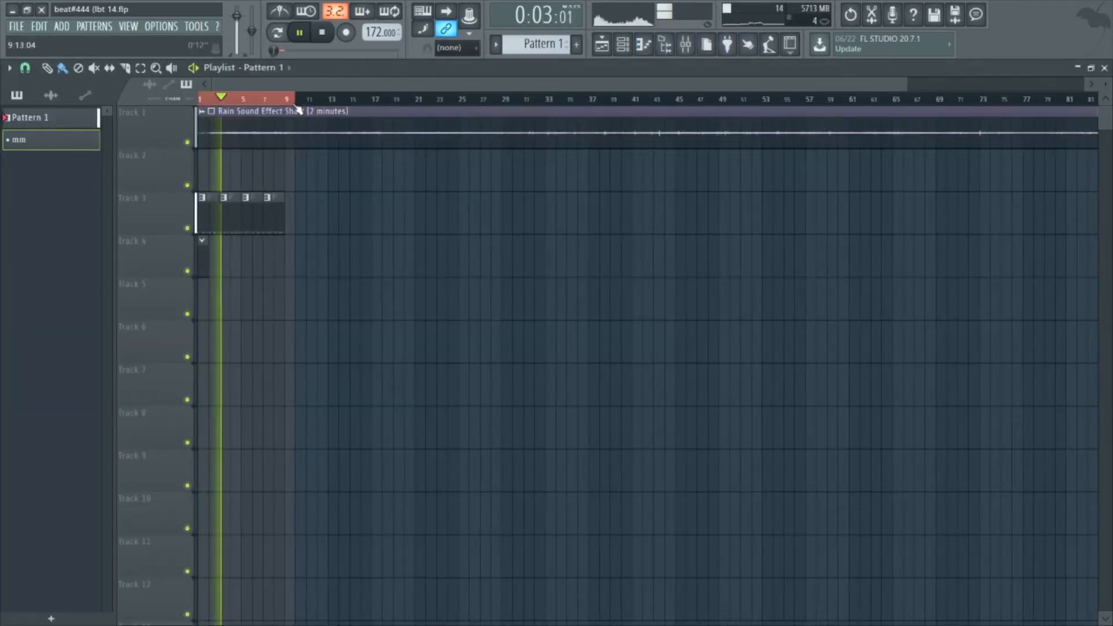
Step: Lower the volume of the rain's mixer track 18 slightly and return to the playlist with the mm pattern active
{"action": "left_click", "coordinate": [686, 45]}
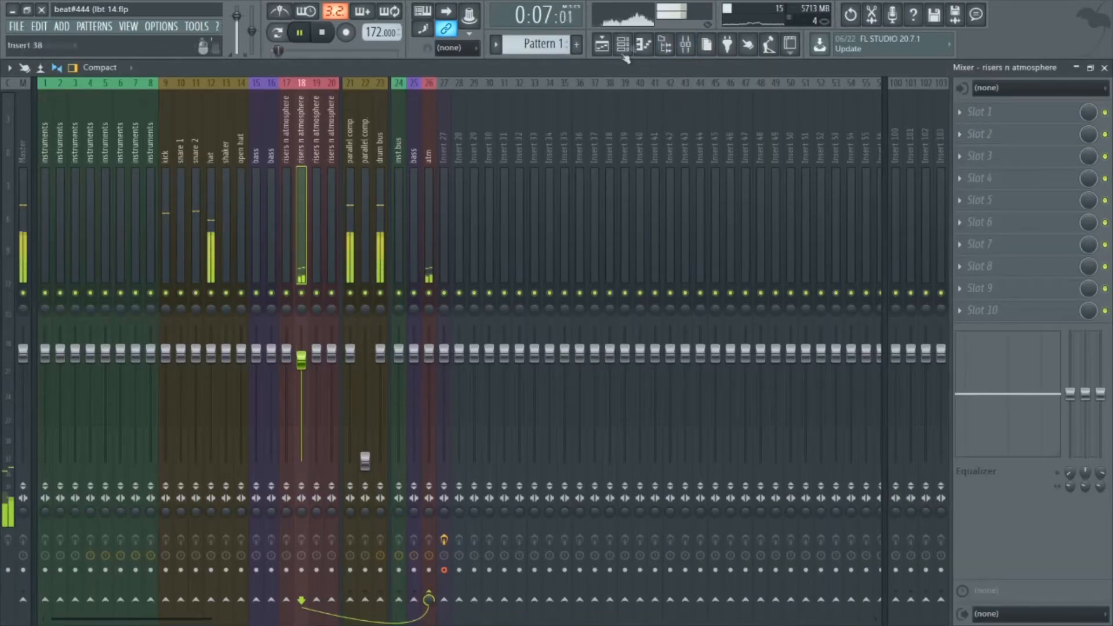
{"action": "left_click", "coordinate": [602, 44]}
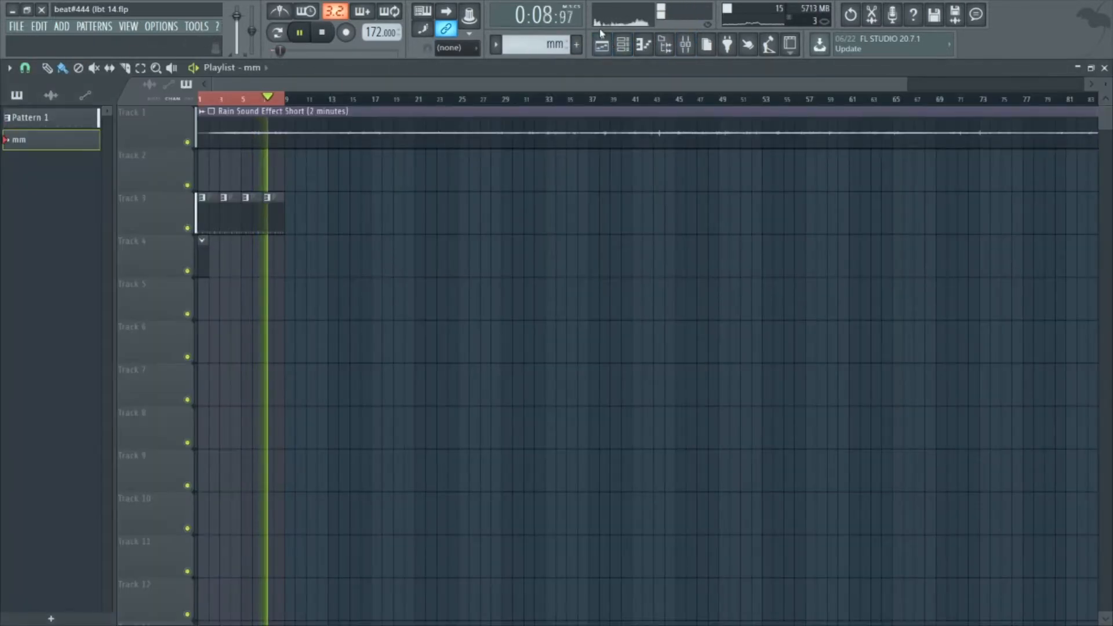
Step: Make Addictive Keys #3 the selected channel and bring up the mixer
{"action": "left_click", "coordinate": [644, 44]}
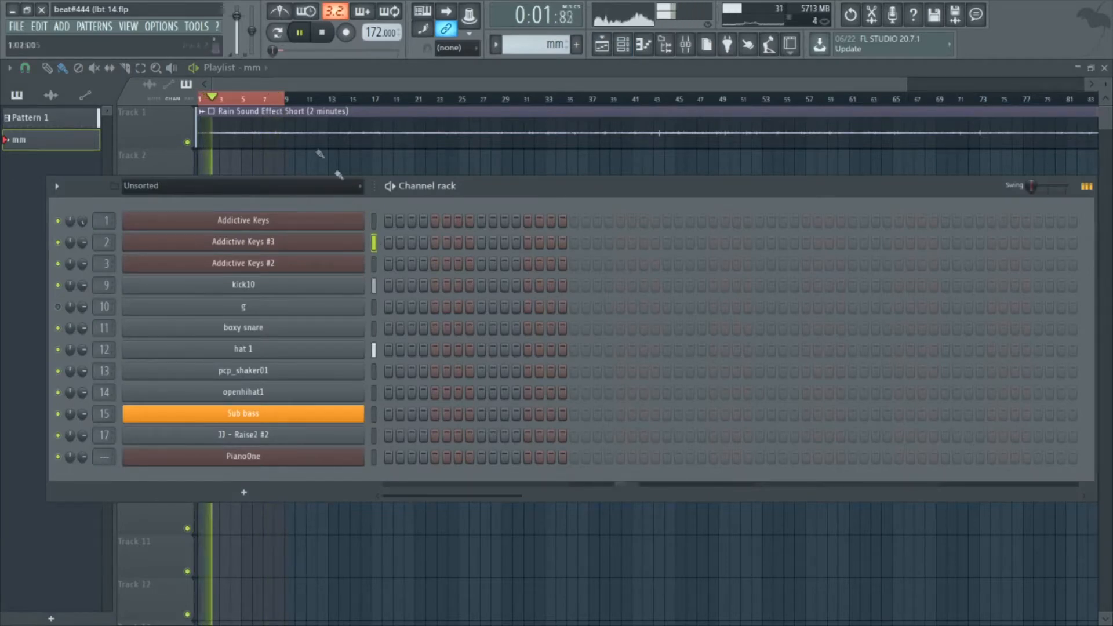
{"action": "left_click", "coordinate": [202, 131]}
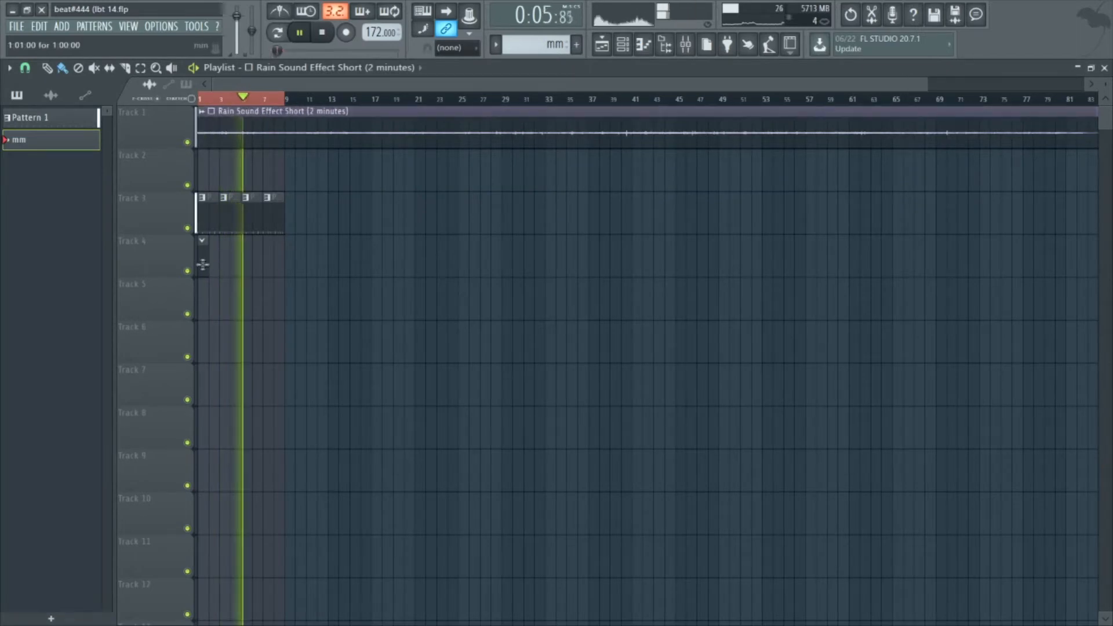
{"action": "left_click", "coordinate": [623, 45]}
{"action": "key", "text": "F9"}
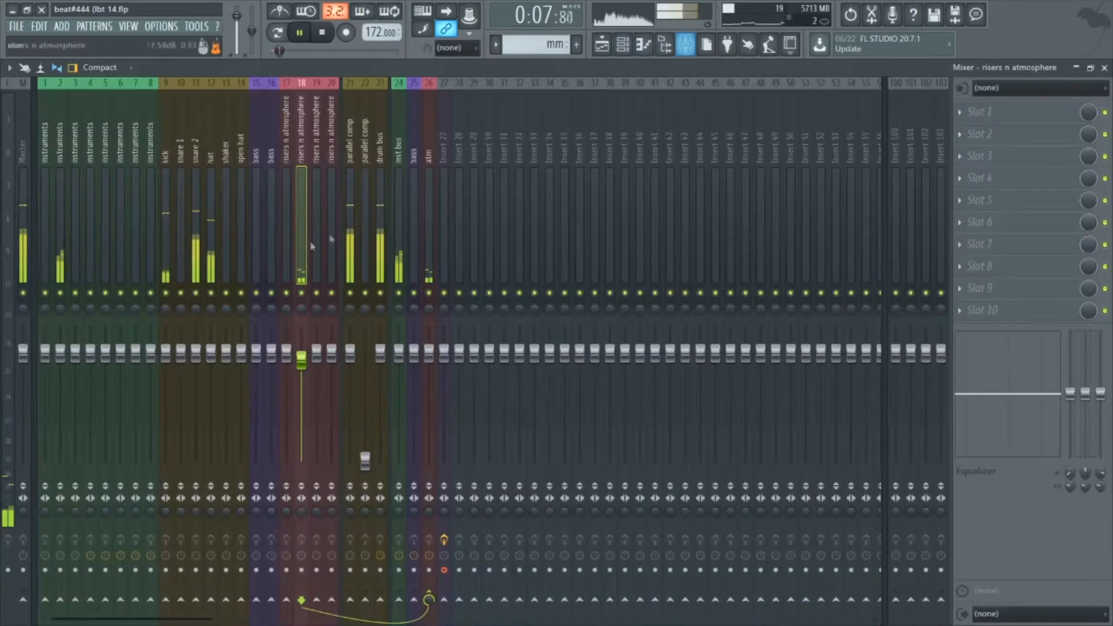
Step: Add Fruity Reeverb 2 in slot 8 and Fruity Delay 3 in slot 7 of instruments mixer track 2
{"action": "left_click", "coordinate": [64, 232]}
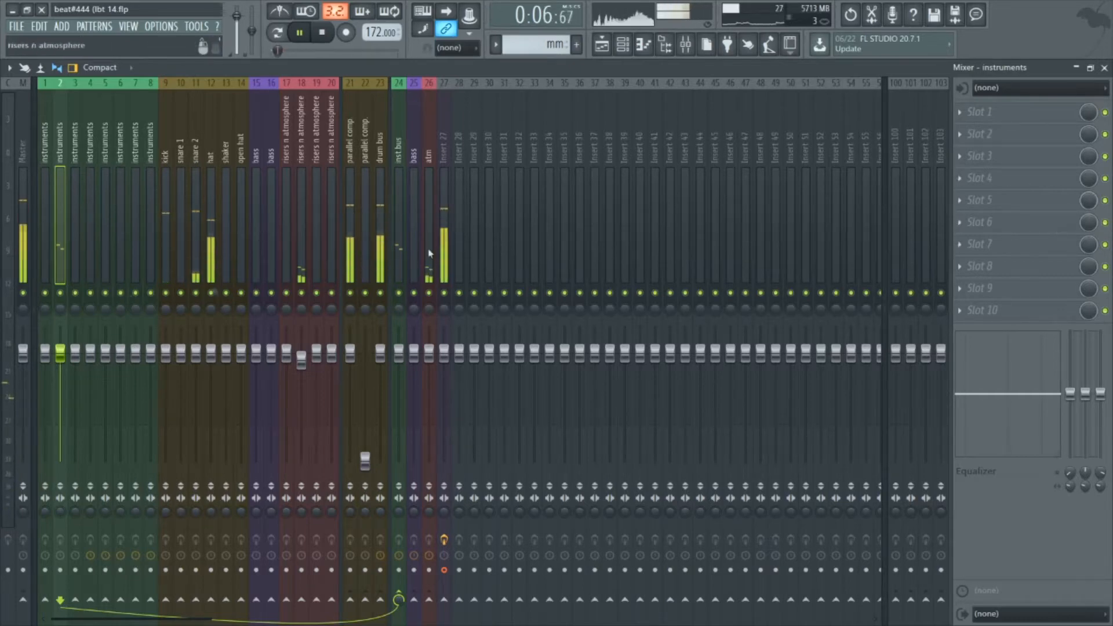
{"action": "left_click", "coordinate": [1022, 269]}
{"action": "left_click", "coordinate": [789, 249]}
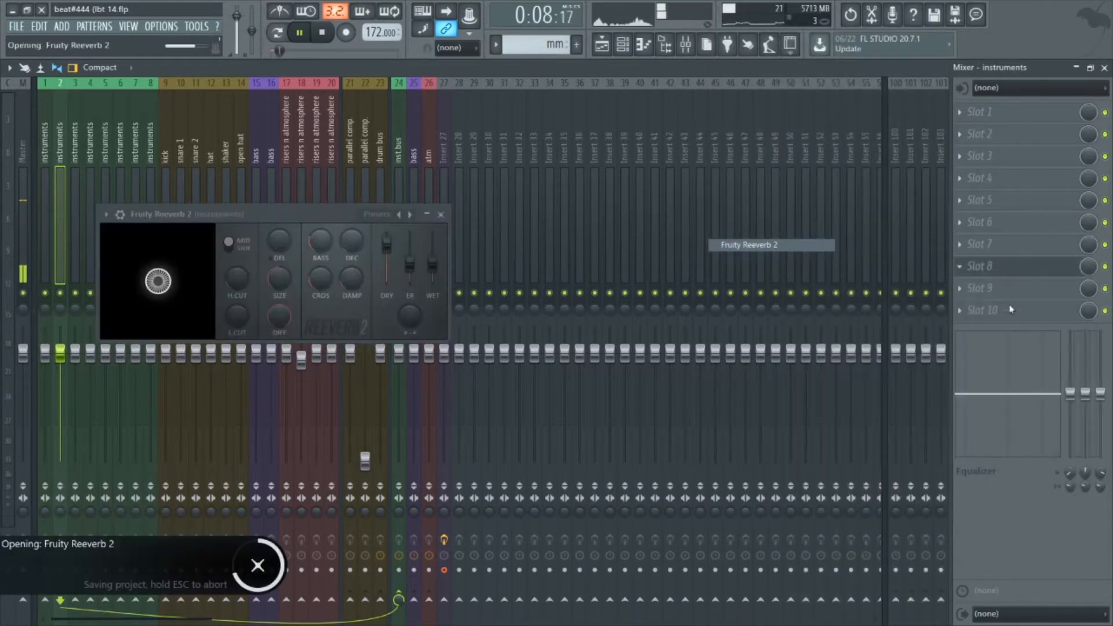
{"action": "left_click", "coordinate": [1015, 303]}
{"action": "left_click", "coordinate": [738, 219]}
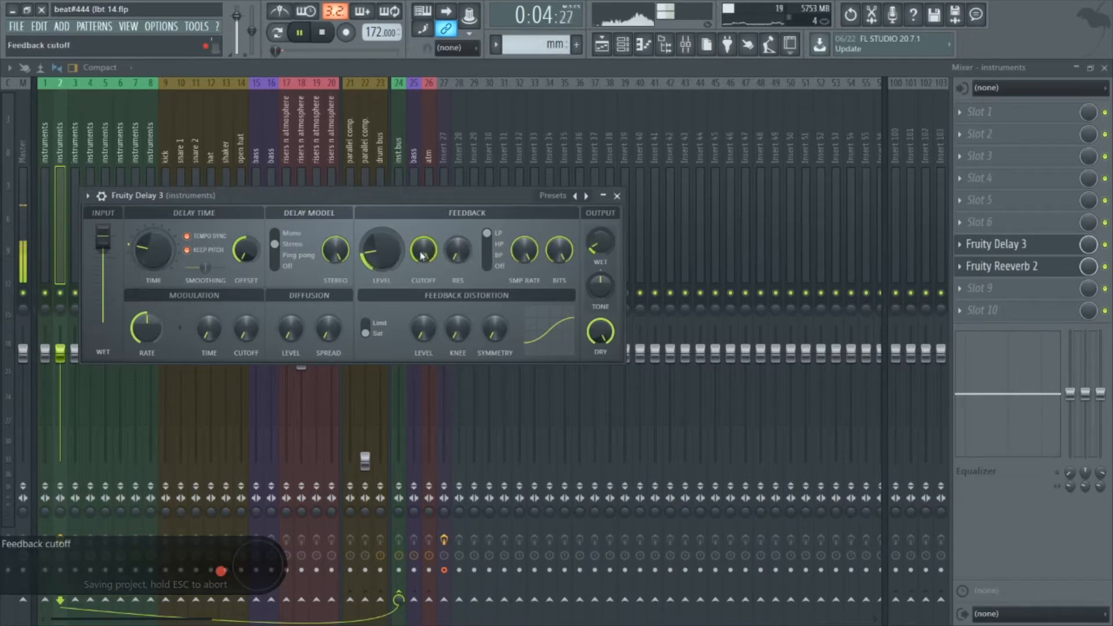
Step: Enlarge the room size in Fruity Reeverb 2 and raise the feedback level and wet output of Fruity Delay 3
{"action": "left_click", "coordinate": [617, 195]}
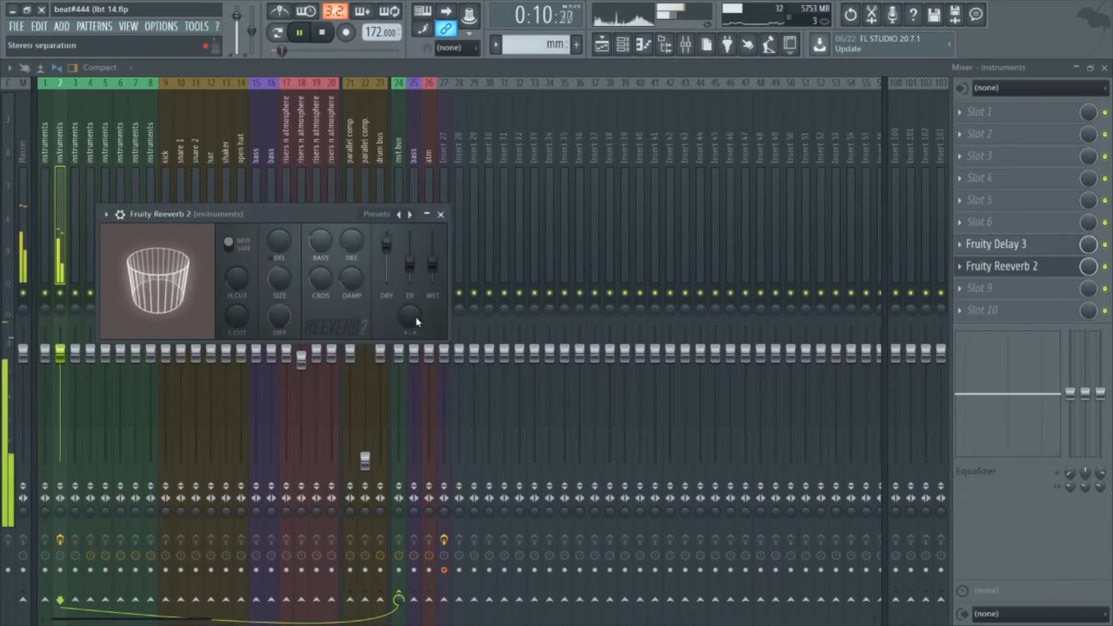
{"action": "left_click", "coordinate": [244, 320]}
{"action": "left_click_drag", "start_coordinate": [282, 292], "coordinate": [278, 279]}
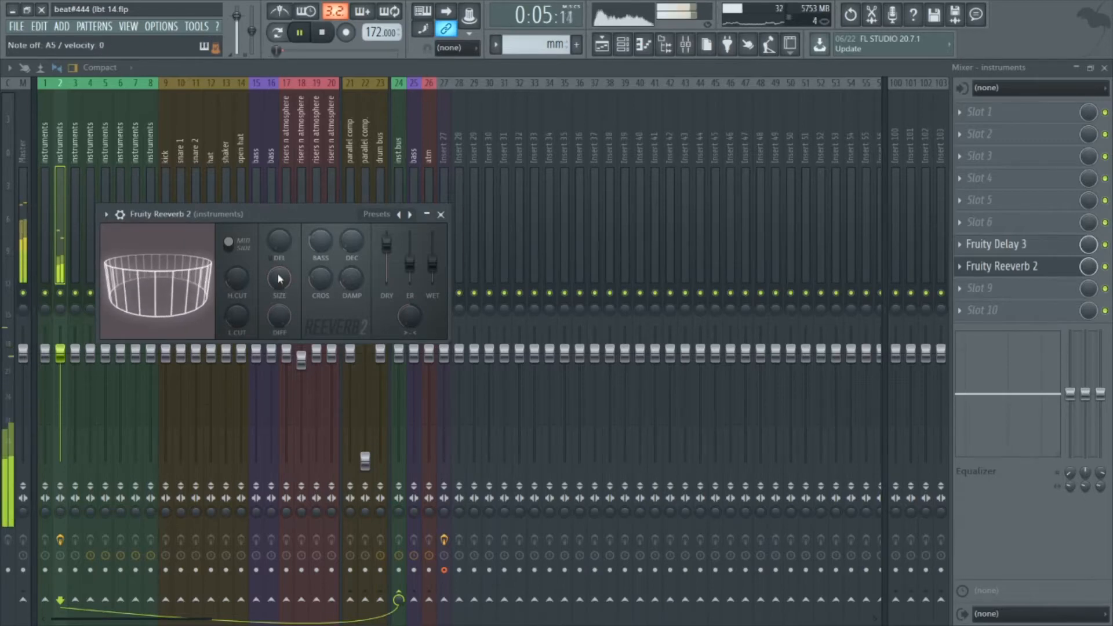
{"action": "left_click", "coordinate": [996, 244]}
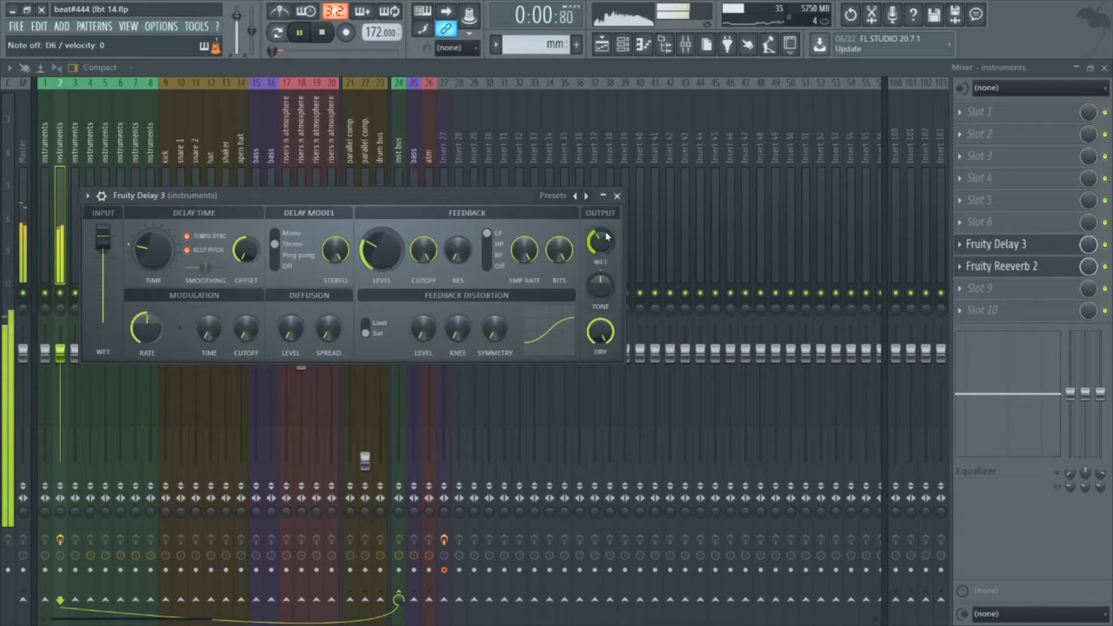
Step: Add Fruity Chorus in slot 1 of mixer track 2 and turn down its mix level
{"action": "left_click", "coordinate": [1058, 119]}
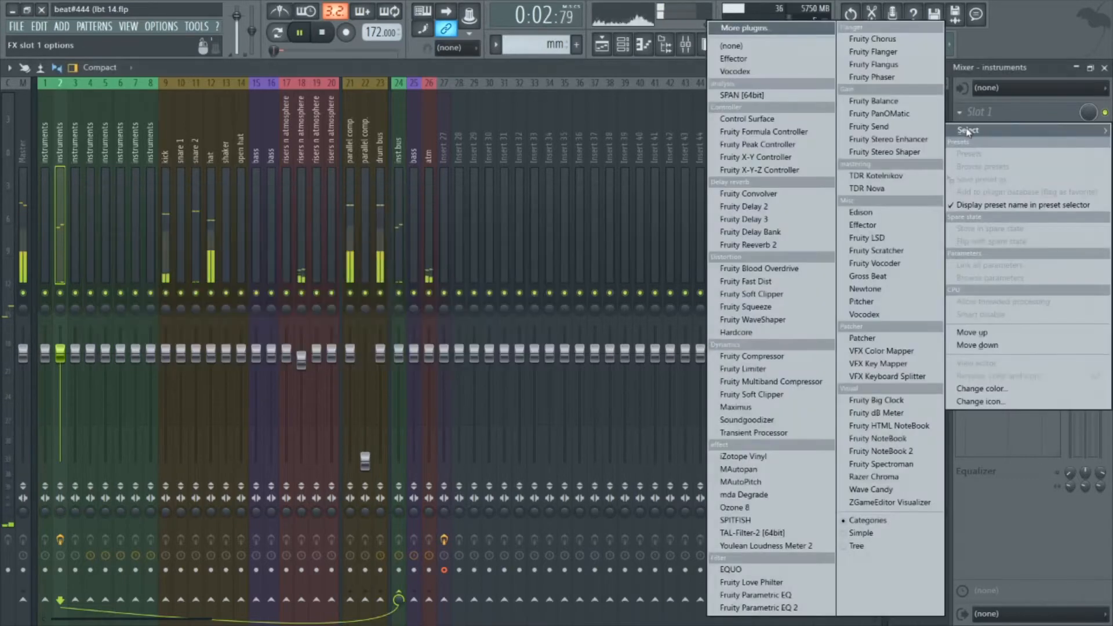
{"action": "left_click", "coordinate": [873, 38]}
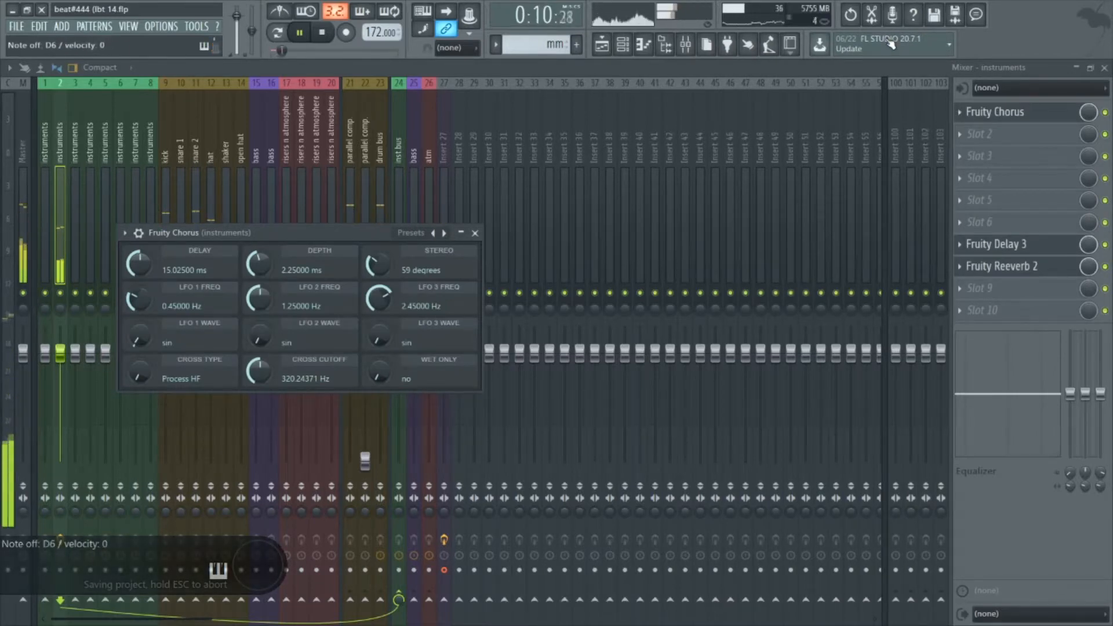
{"action": "left_click_drag", "start_coordinate": [1088, 111], "coordinate": [1088, 124]}
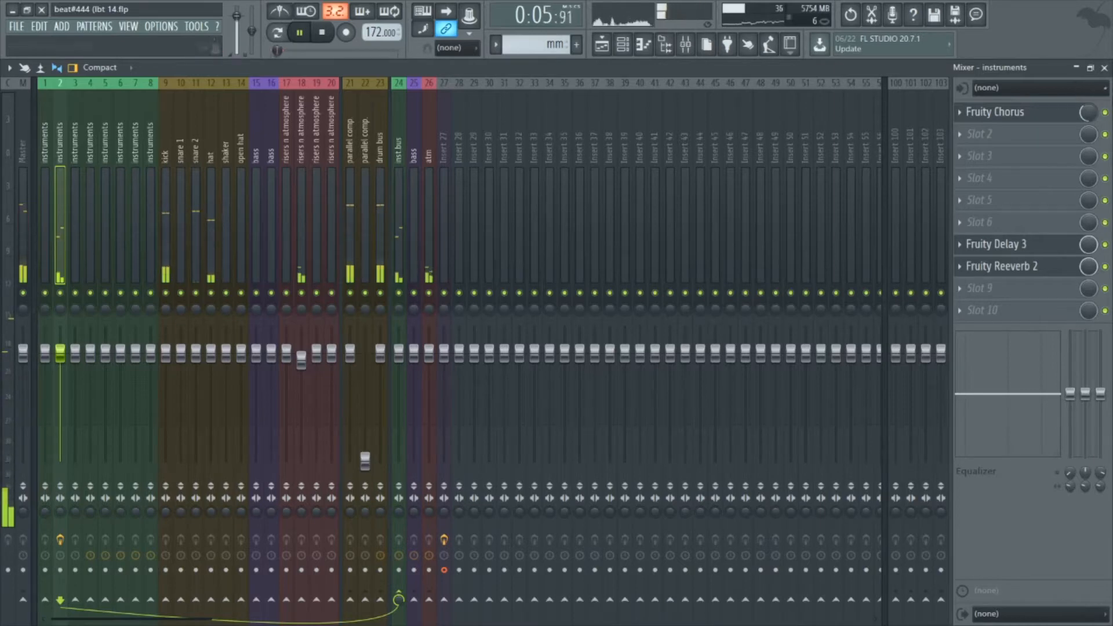
Step: Review the settings of the Fruity Reeverb 2, Fruity Delay 3 and Fruity Chorus effects on mixer track 2
{"action": "left_click", "coordinate": [1024, 266]}
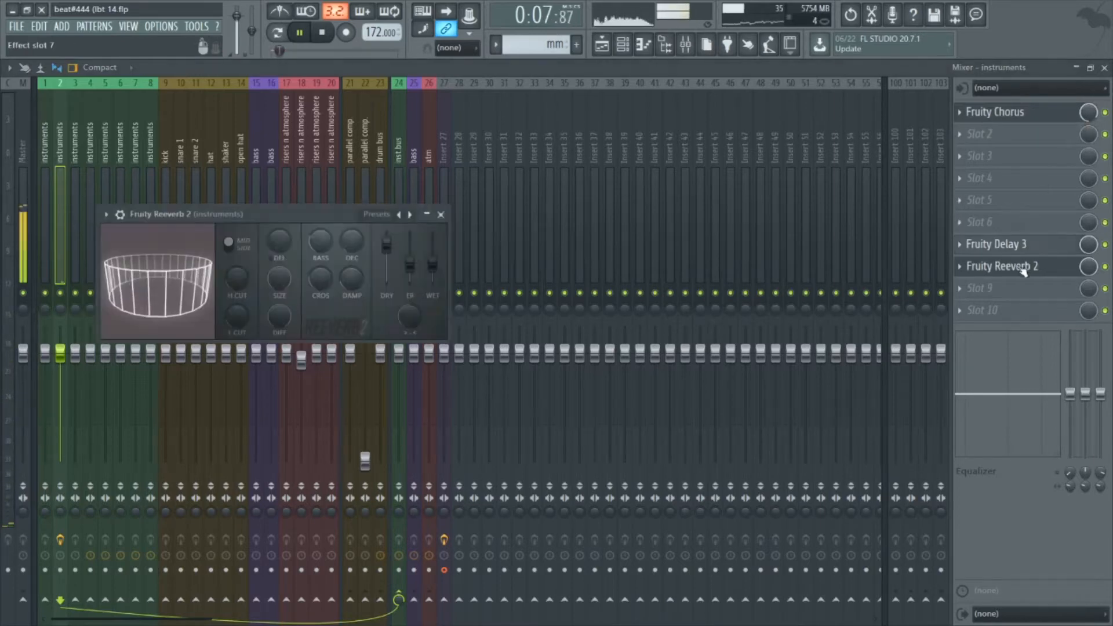
{"action": "left_click", "coordinate": [1024, 265]}
{"action": "left_click", "coordinate": [1039, 242]}
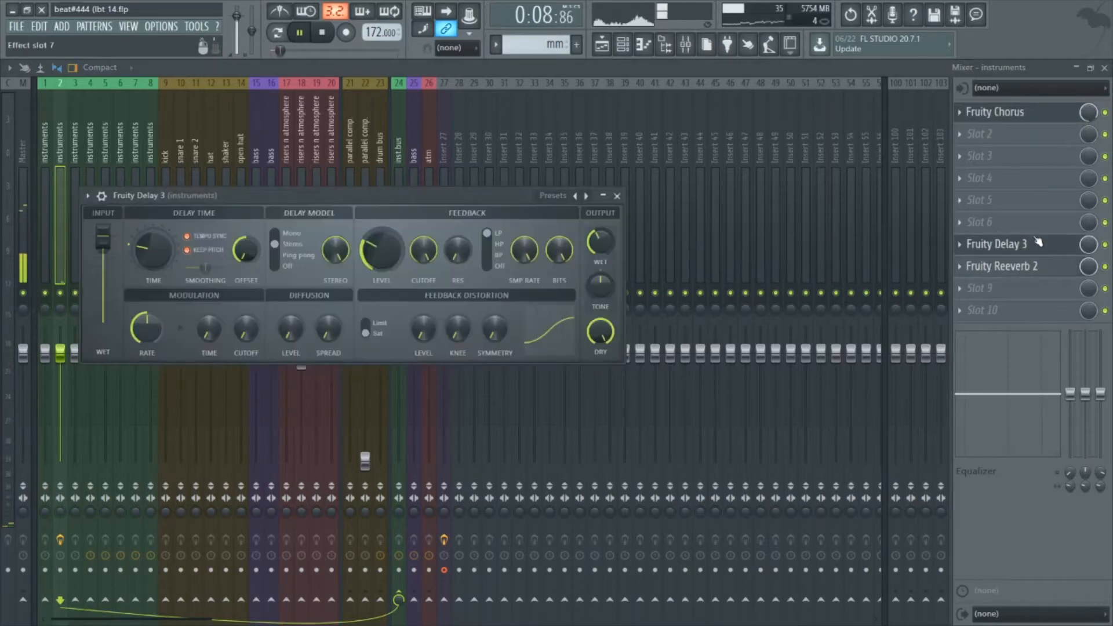
{"action": "left_click", "coordinate": [618, 197]}
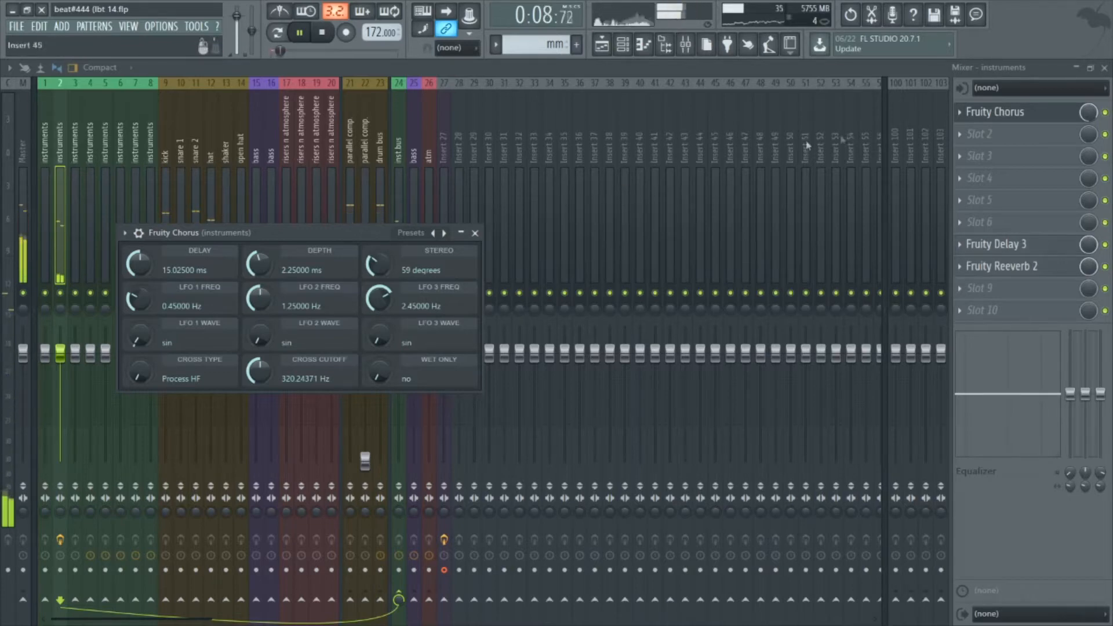
Step: Bypass the Fruity Chorus effect on mixer track 2 and return to the playlist
{"action": "left_click", "coordinate": [1107, 112]}
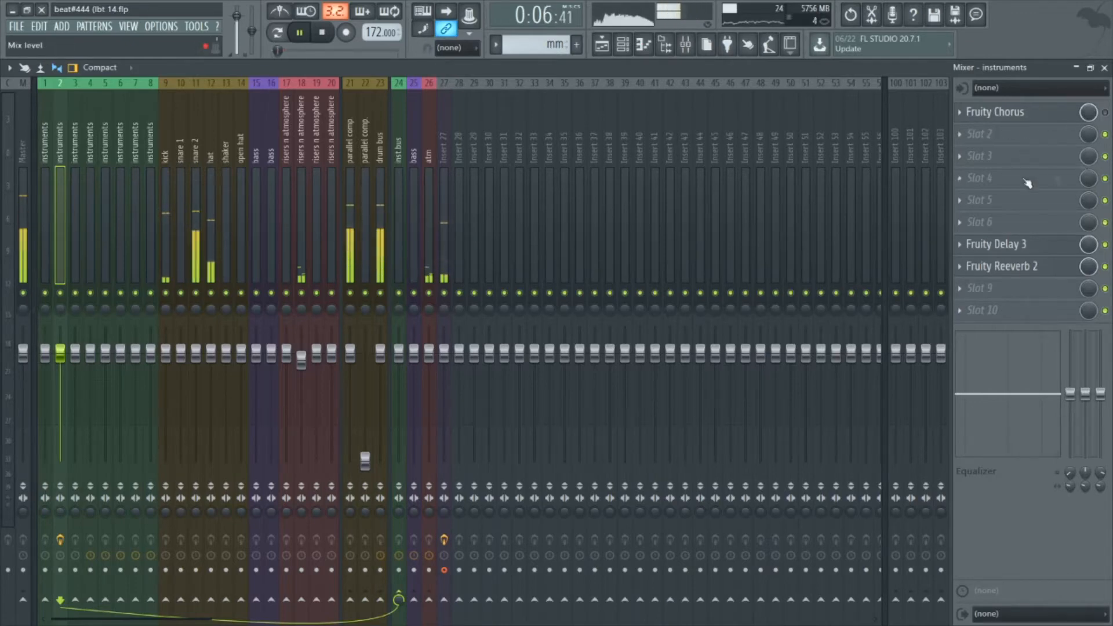
{"action": "left_click", "coordinate": [602, 45]}
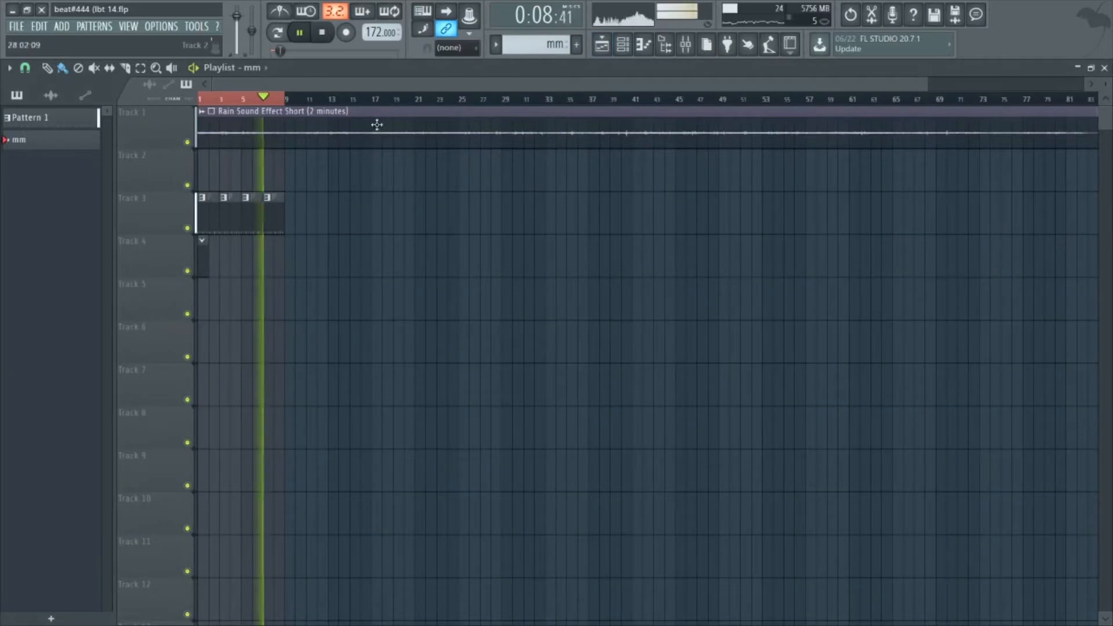
Step: Try to record a piano take into the mm pattern over the looped section, and undo the recording
{"action": "left_click", "coordinate": [324, 34]}
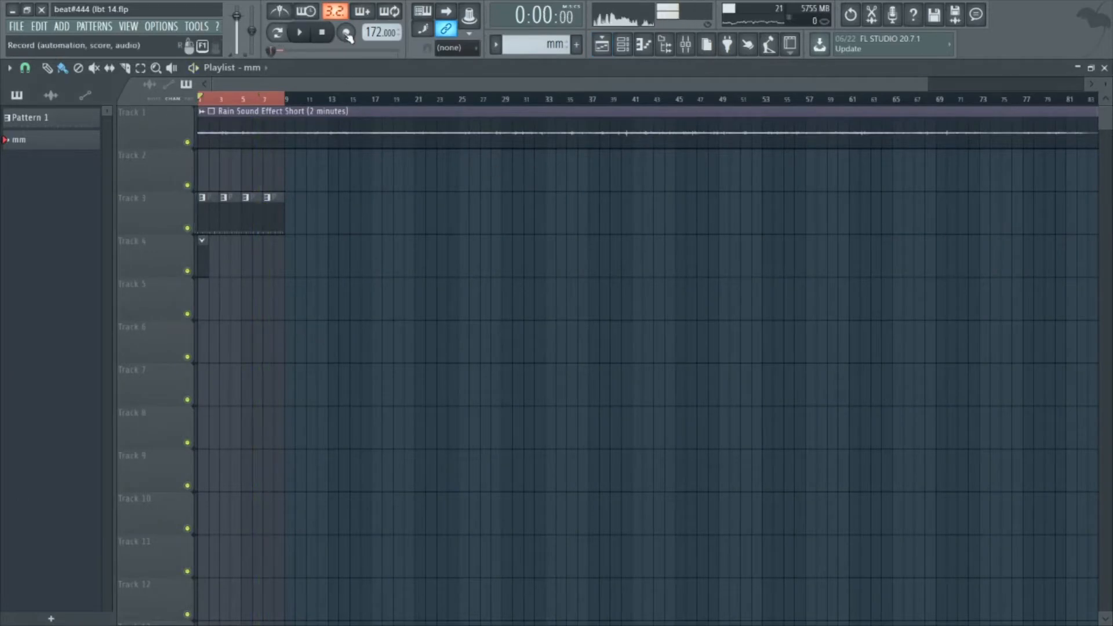
{"action": "left_click", "coordinate": [308, 35]}
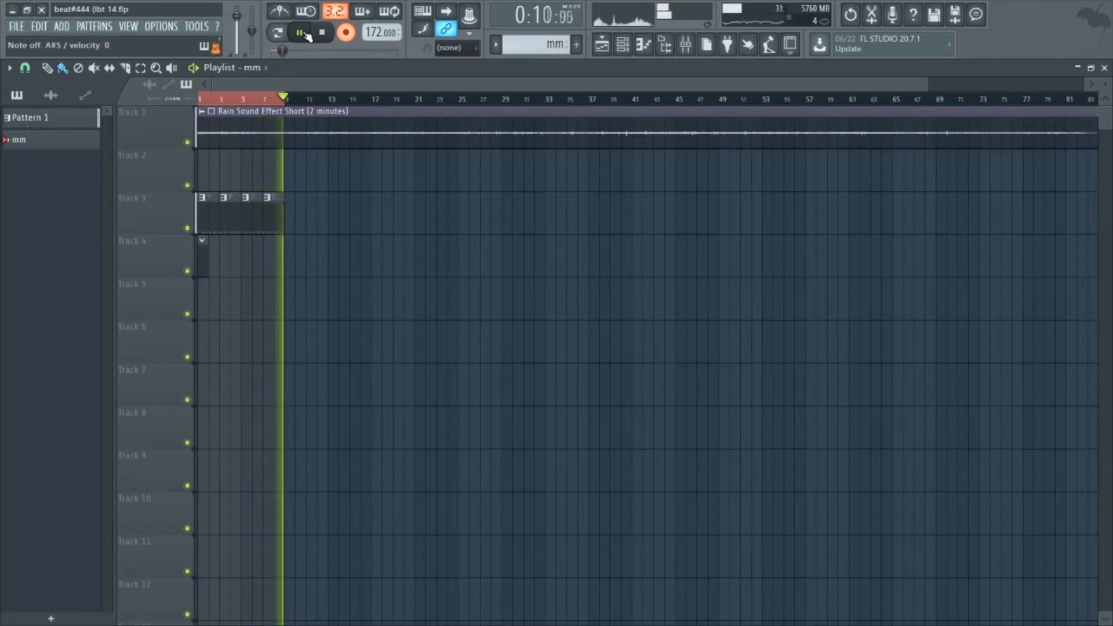
{"action": "key", "text": "space"}
{"action": "key", "text": "ctrl+z"}
{"action": "key", "text": "Return"}
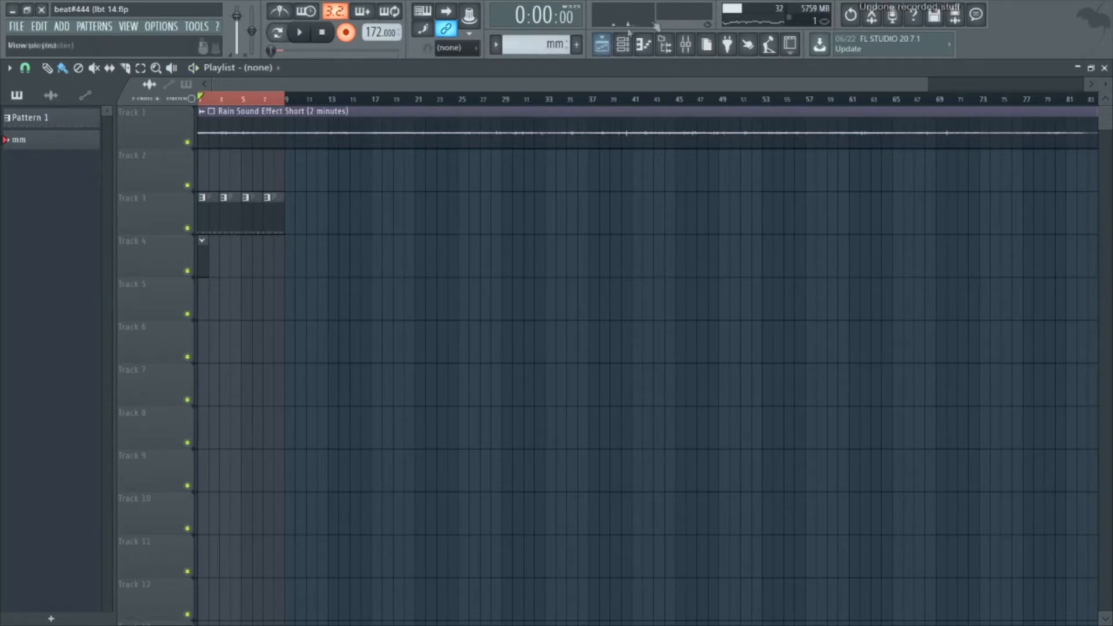
Step: Disarm audio recording on mixer insert 27 and return to the playlist
{"action": "left_click", "coordinate": [685, 43]}
{"action": "left_click", "coordinate": [445, 570]}
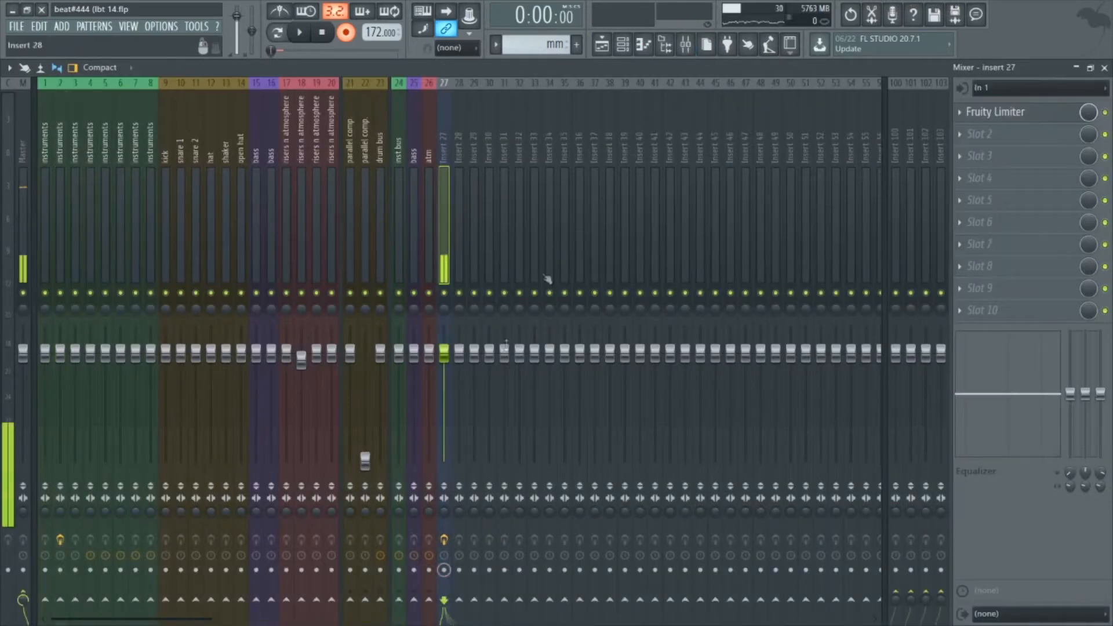
{"action": "left_click", "coordinate": [602, 49]}
{"action": "key", "text": "space"}
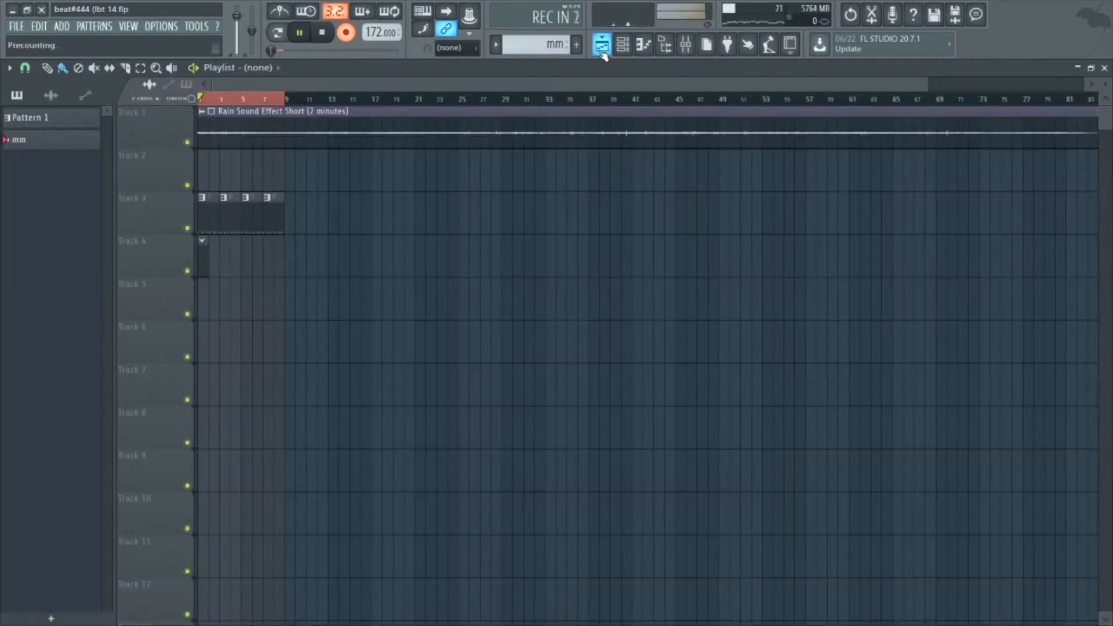
{"action": "key", "text": "space"}
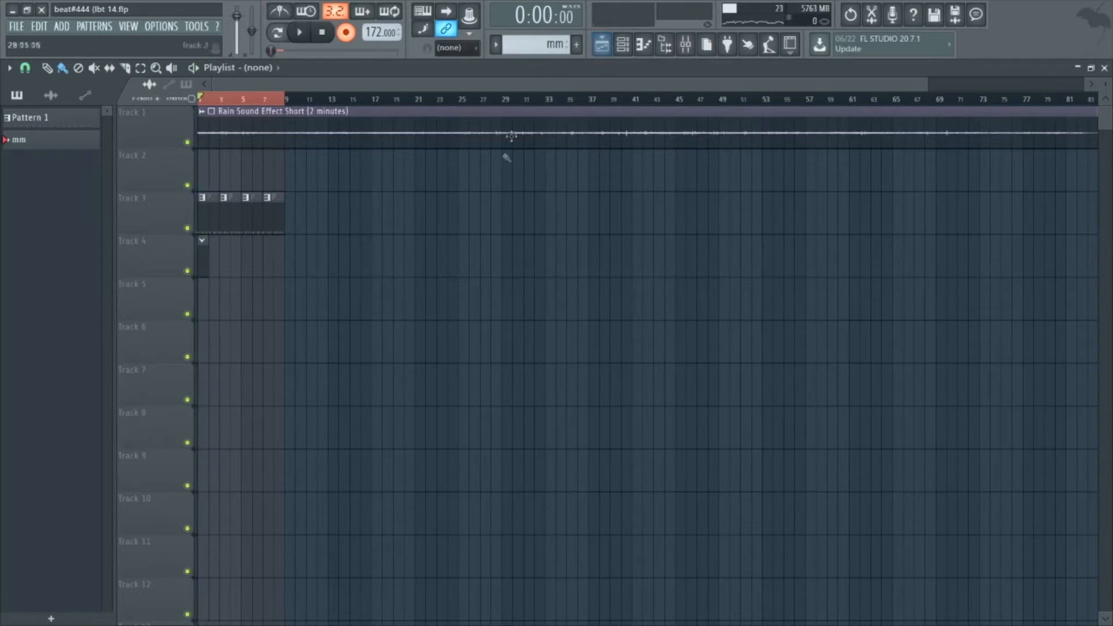
Step: Show all channels in the channel rack and record the piano melody with Addictive Keys #3 into the mm pattern
{"action": "left_click", "coordinate": [623, 47]}
{"action": "left_click", "coordinate": [300, 189]}
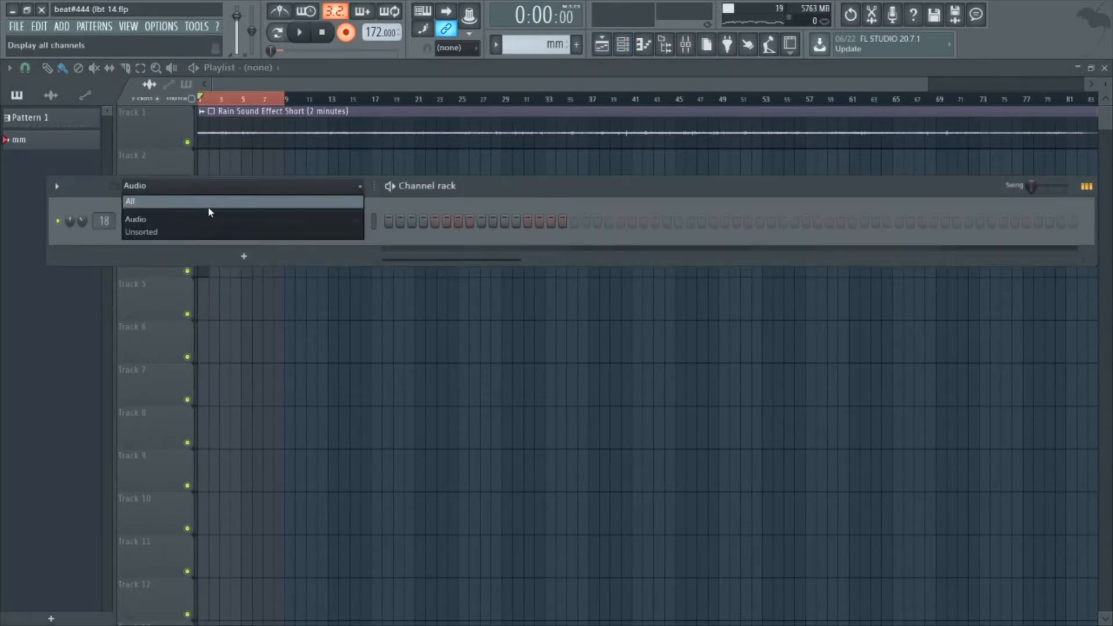
{"action": "left_click", "coordinate": [209, 204]}
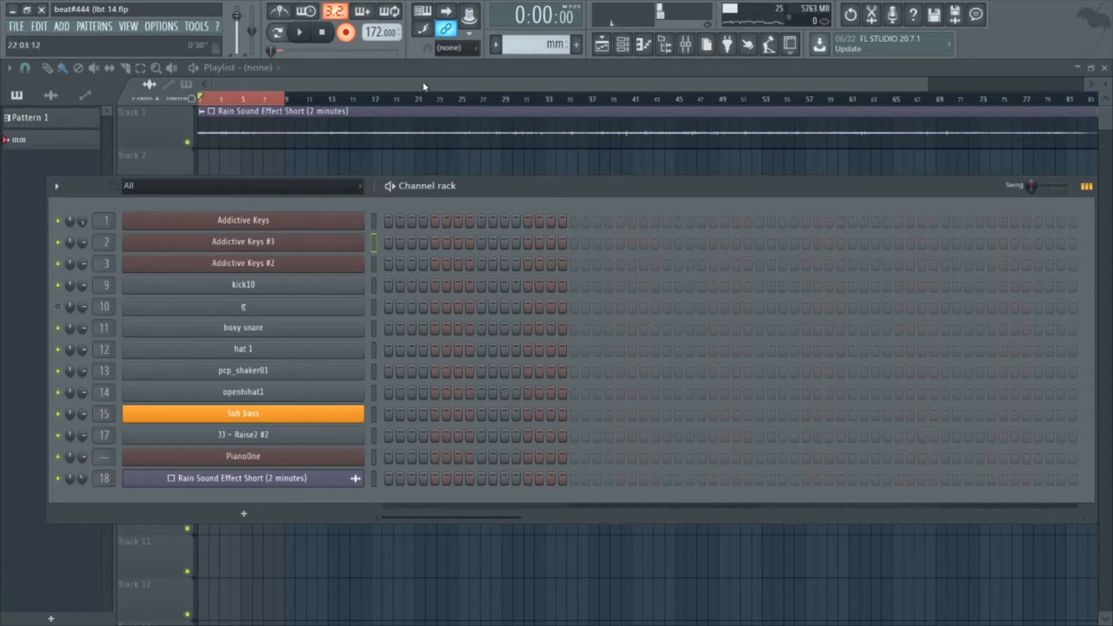
{"action": "key", "text": "F6"}
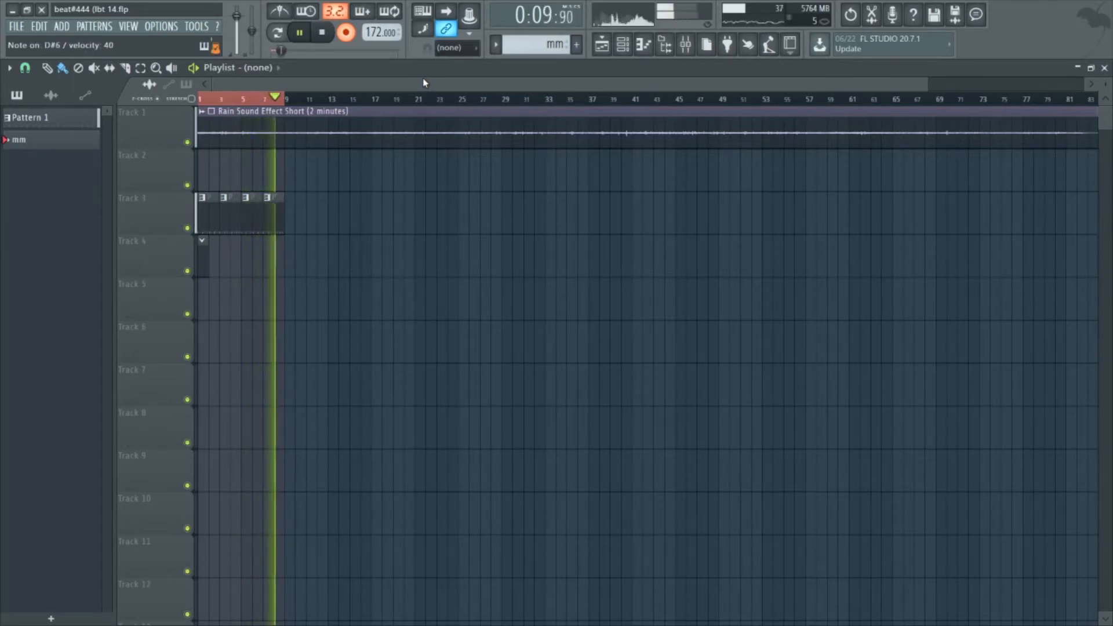
{"action": "key", "text": "space"}
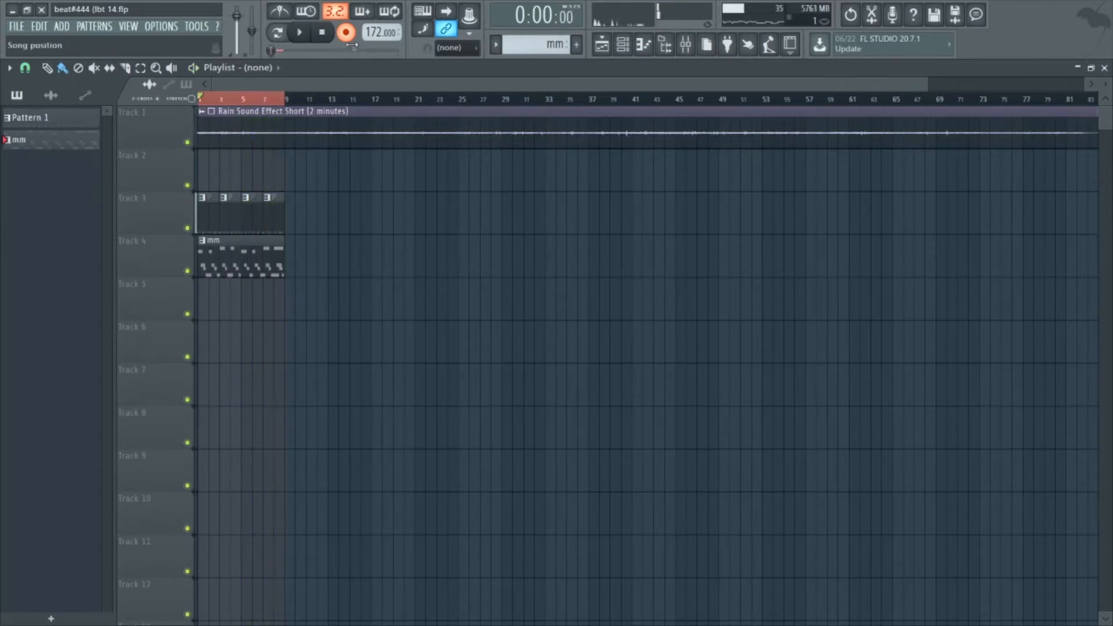
Step: Open the recorded mm clip in the piano roll, quantize its notes with the Default template and save the project
{"action": "key", "text": "space"}
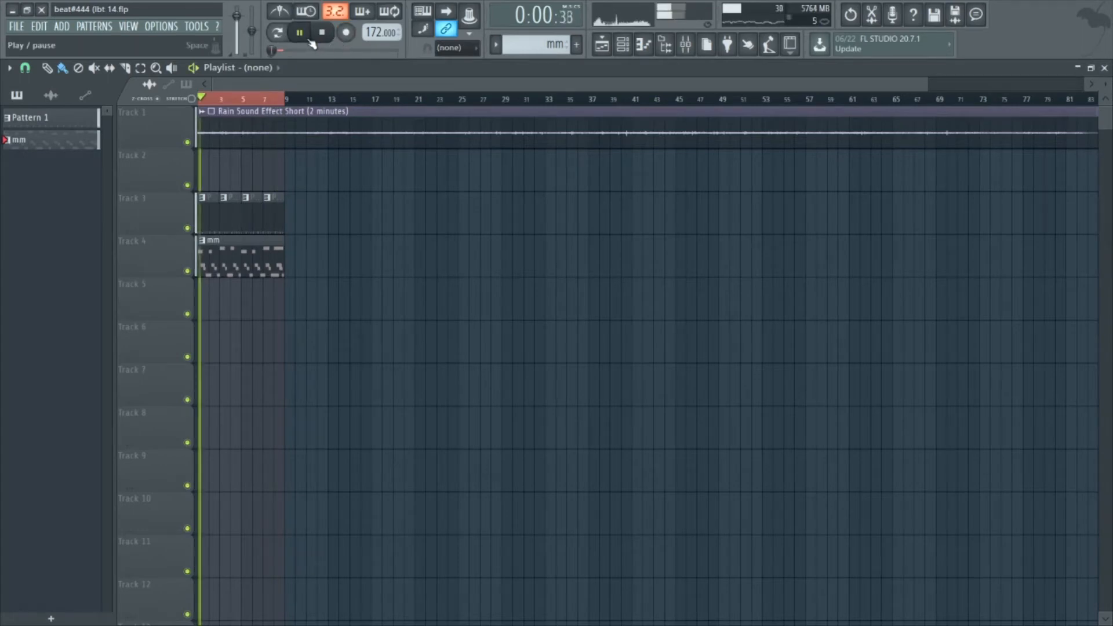
{"action": "double_click", "coordinate": [221, 263]}
{"action": "key", "text": "space"}
{"action": "scroll", "coordinate": [40, 211], "scroll_direction": "up", "scroll_amount": 4}
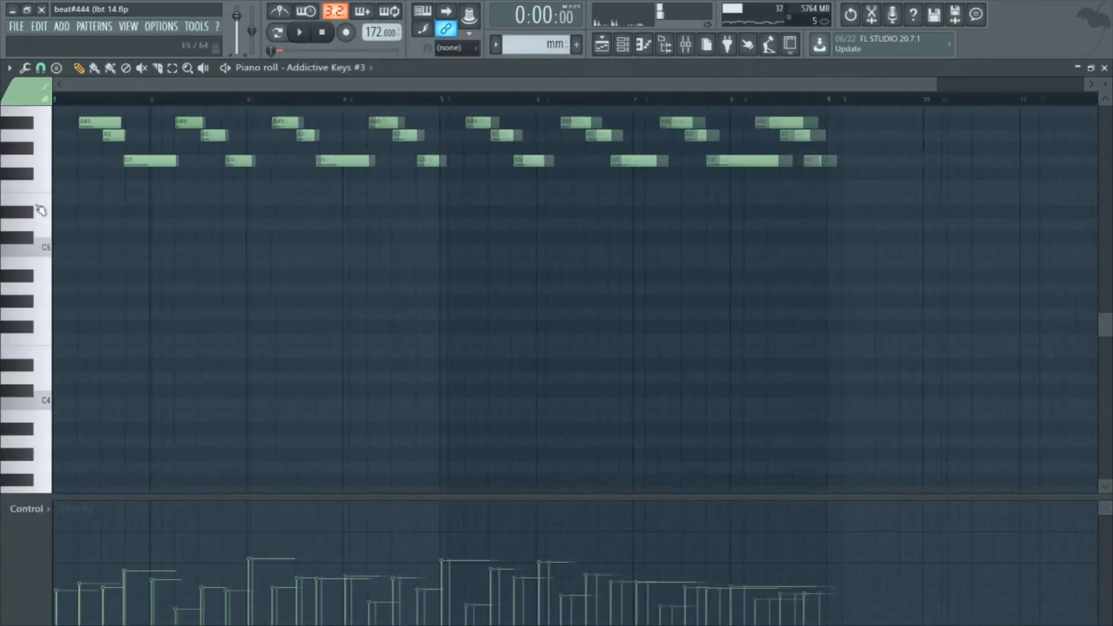
{"action": "scroll", "coordinate": [54, 205], "scroll_direction": "up", "scroll_amount": 4}
{"action": "key", "text": "space"}
{"action": "left_click_drag", "start_coordinate": [195, 313], "coordinate": [199, 314]}
{"action": "key", "text": "space"}
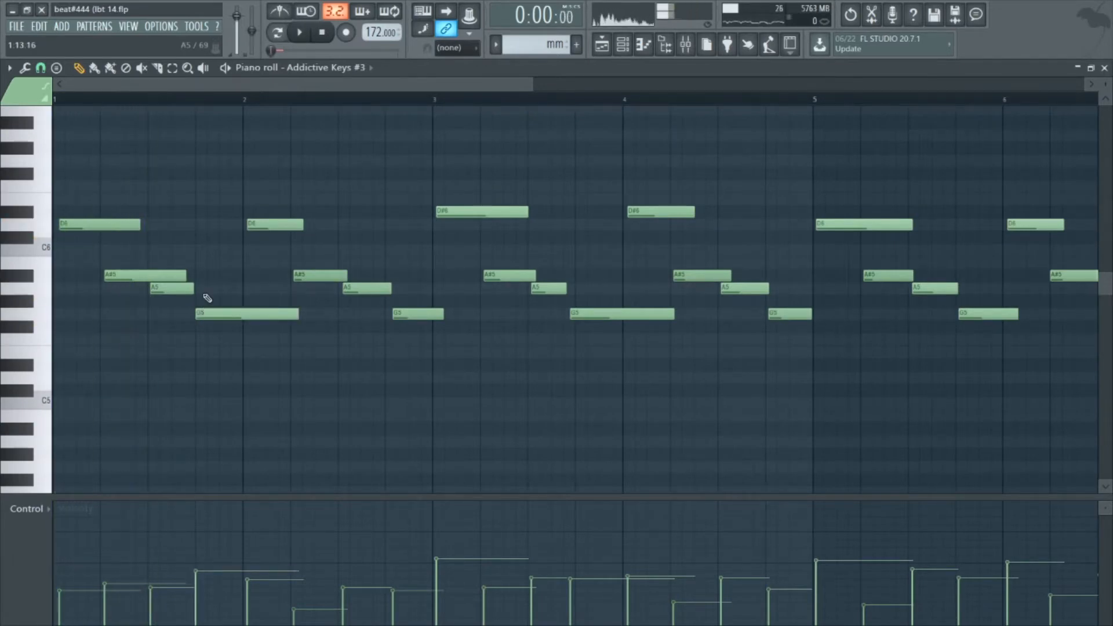
{"action": "key", "text": "alt+q"}
{"action": "key", "text": "space"}
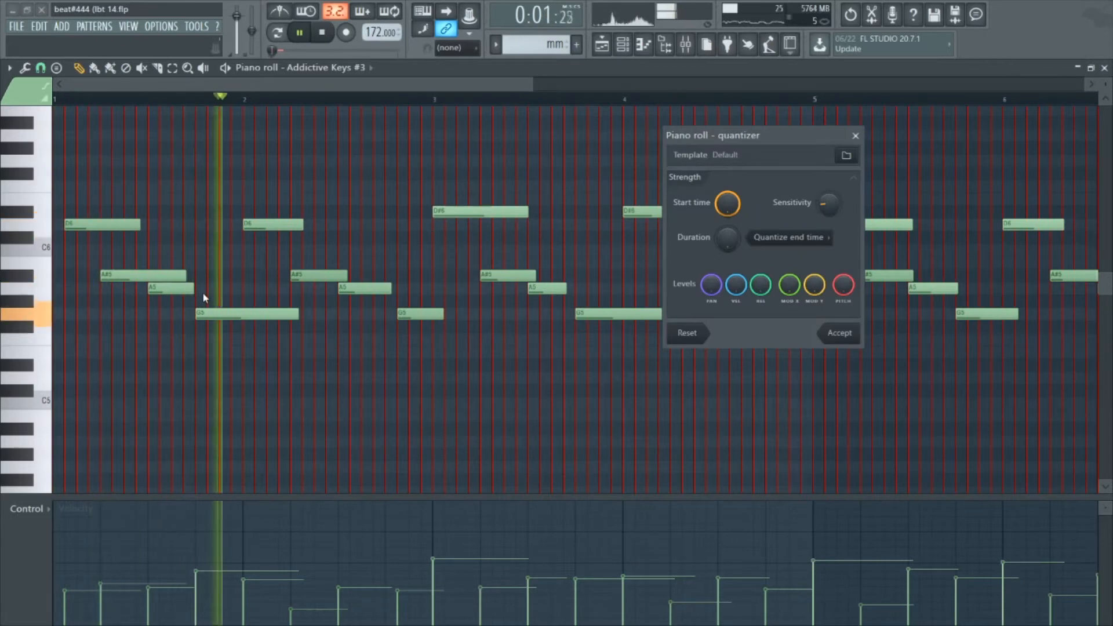
{"action": "key", "text": "Return"}
{"action": "key", "text": "ctrl+s"}
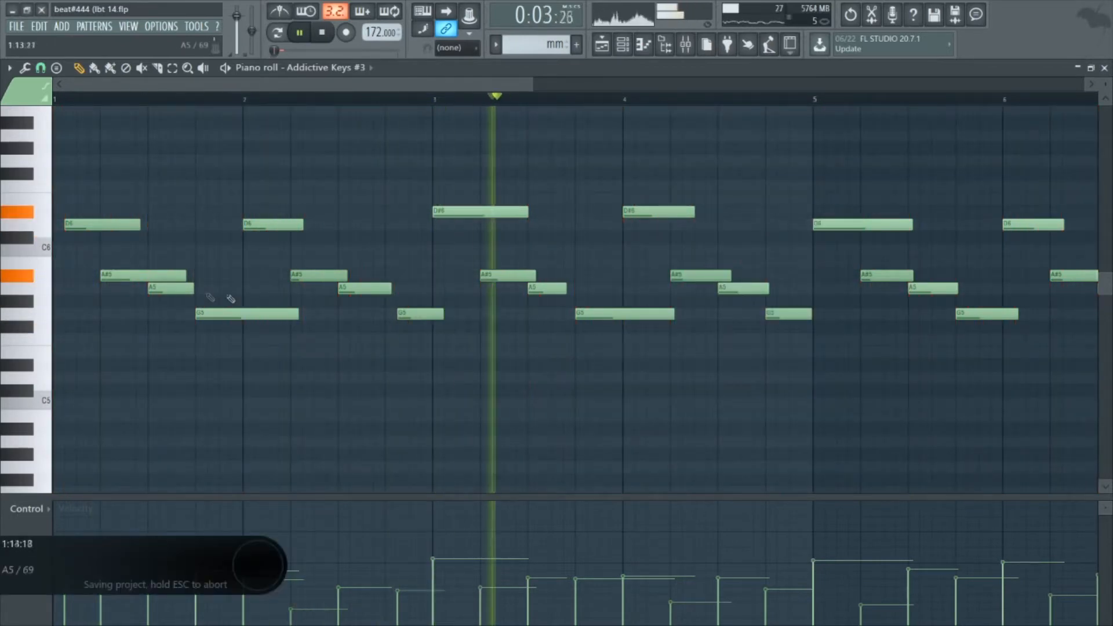
Step: Move the last G5 note of bar 2 earlier so it ends at bar 3, and check the remaining notes during playback
{"action": "left_click_drag", "start_coordinate": [418, 316], "coordinate": [407, 316]}
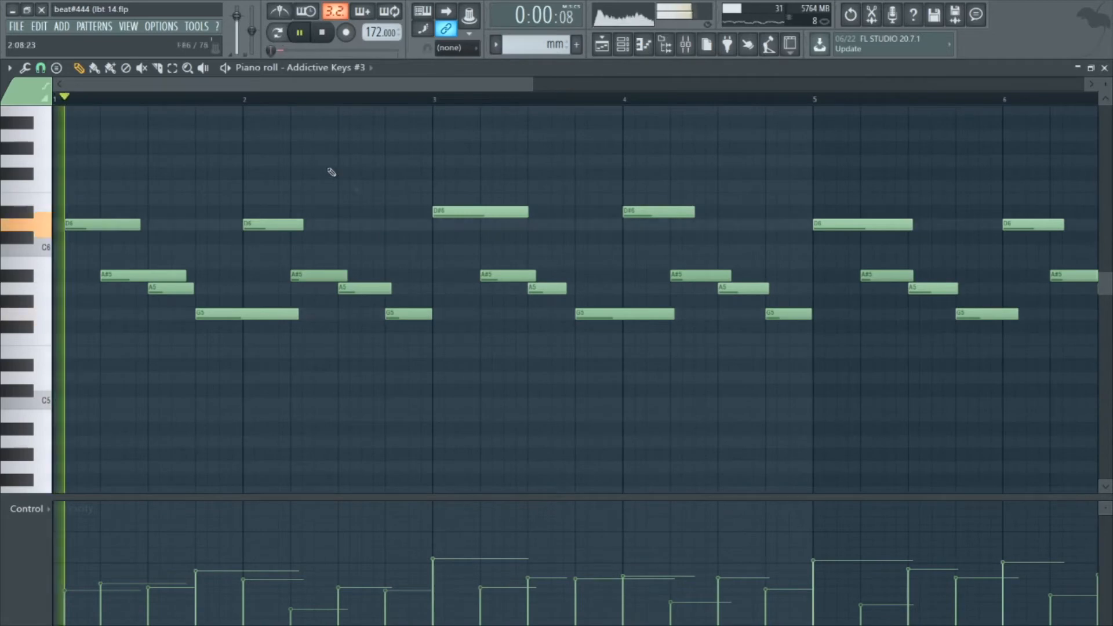
{"action": "left_click_drag", "start_coordinate": [191, 84], "coordinate": [68, 99]}
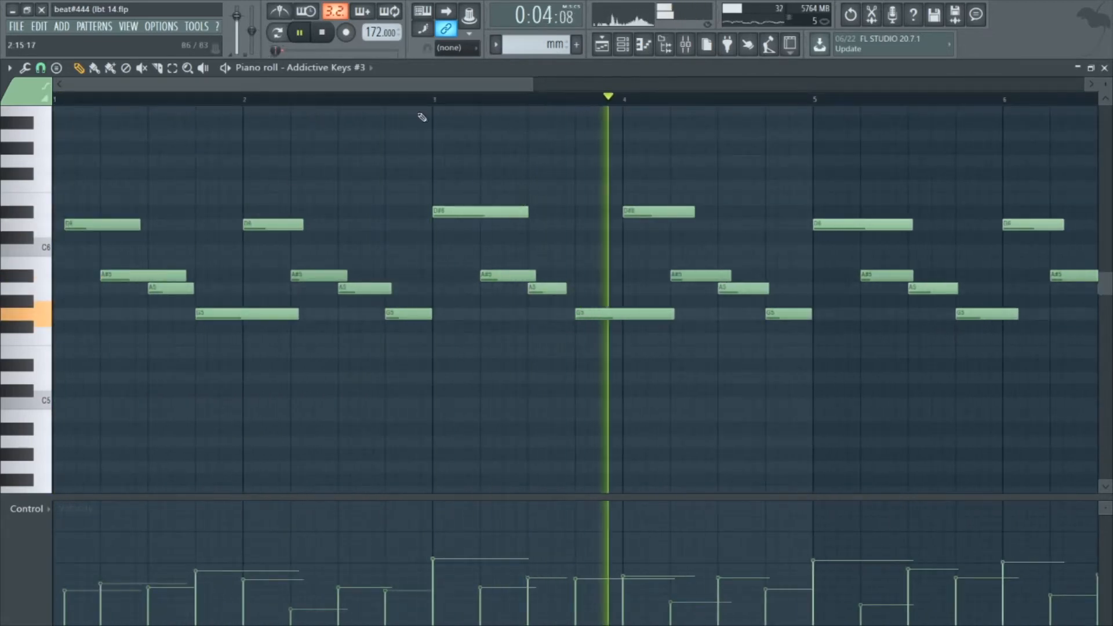
{"action": "left_click_drag", "start_coordinate": [405, 85], "coordinate": [621, 85]}
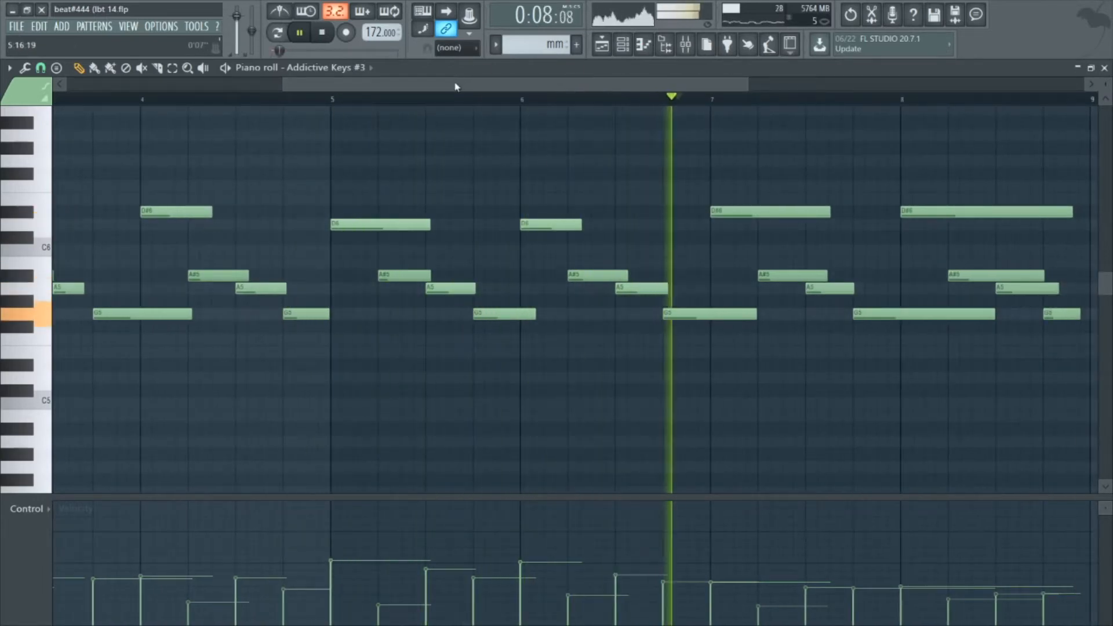
{"action": "left_click_drag", "start_coordinate": [456, 87], "coordinate": [587, 81]}
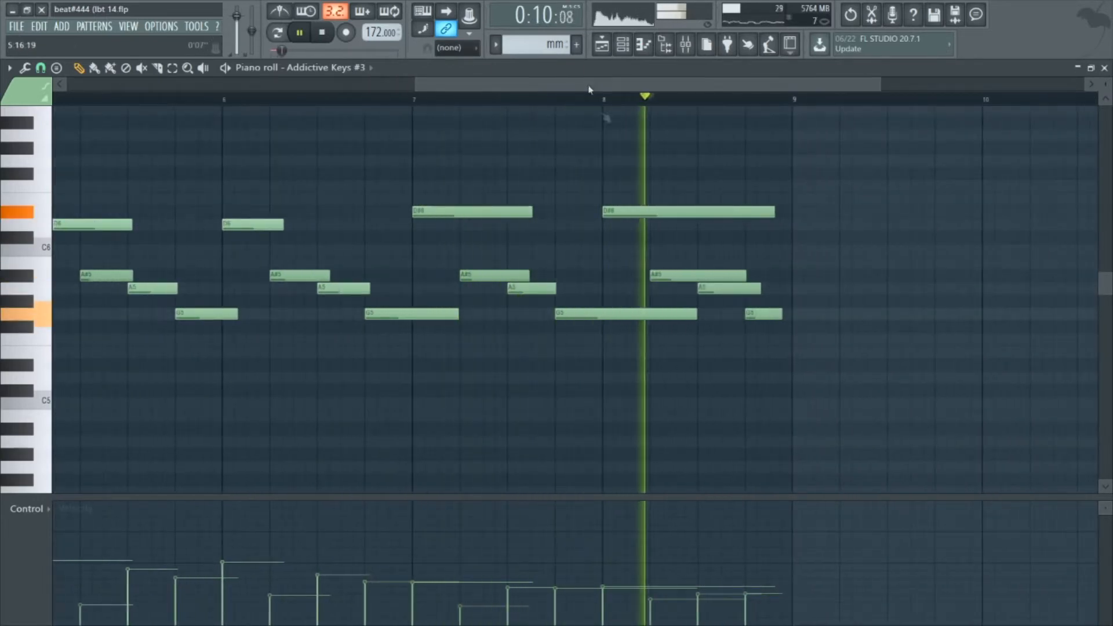
Step: Return to the playlist and create a new pattern named chords
{"action": "left_click", "coordinate": [602, 45]}
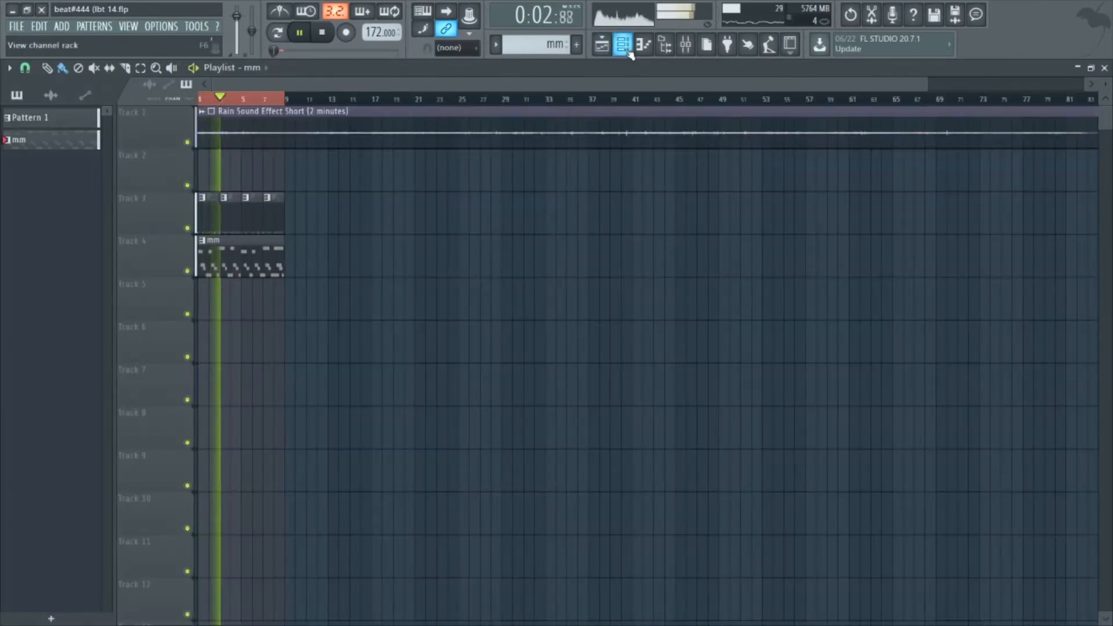
{"action": "left_click", "coordinate": [629, 51]}
{"action": "left_click", "coordinate": [622, 47]}
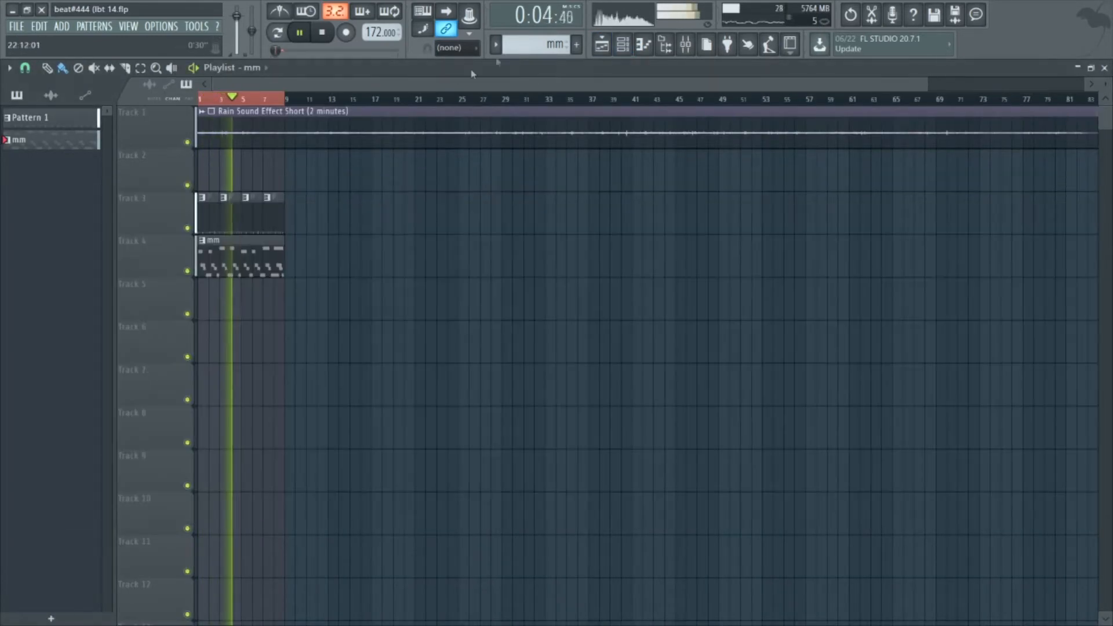
{"action": "left_click", "coordinate": [577, 45]}
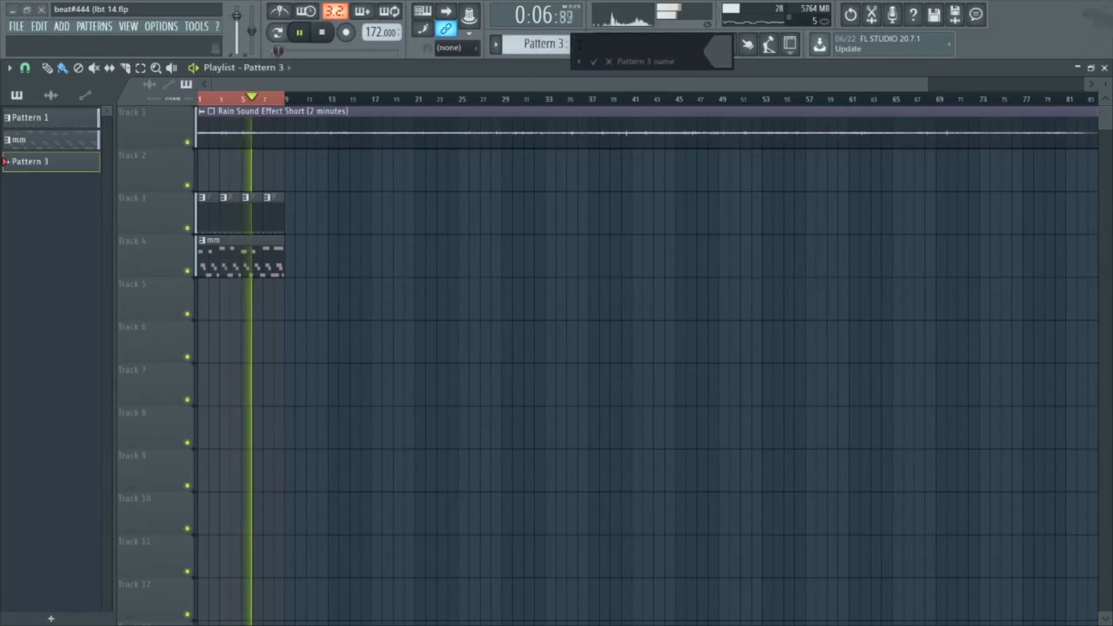
{"action": "type", "text": "chords"}
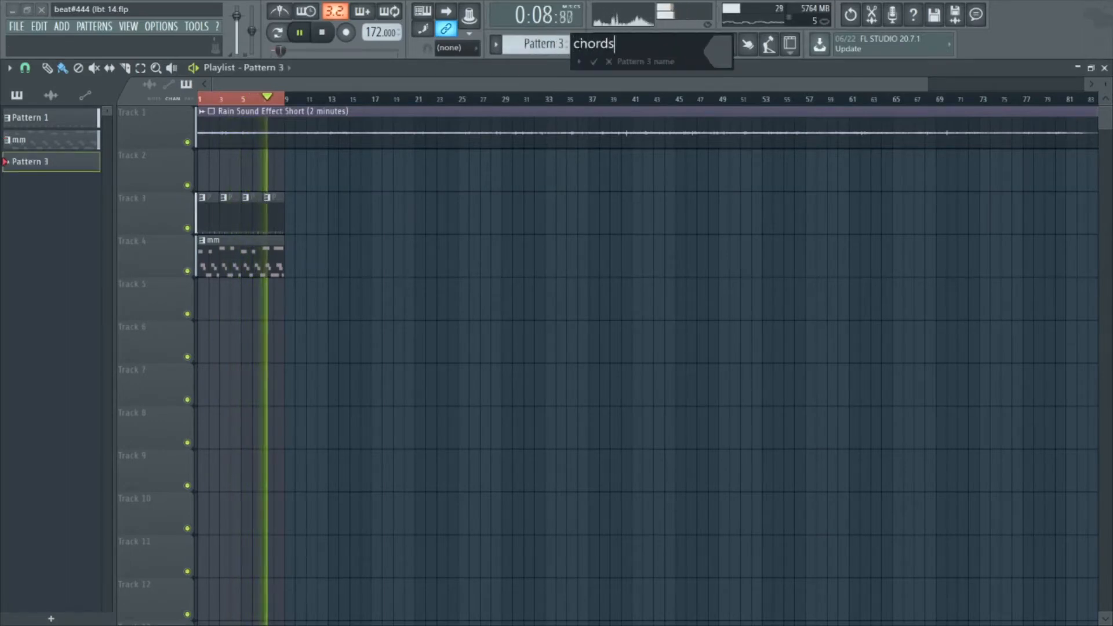
{"action": "key", "text": "Return"}
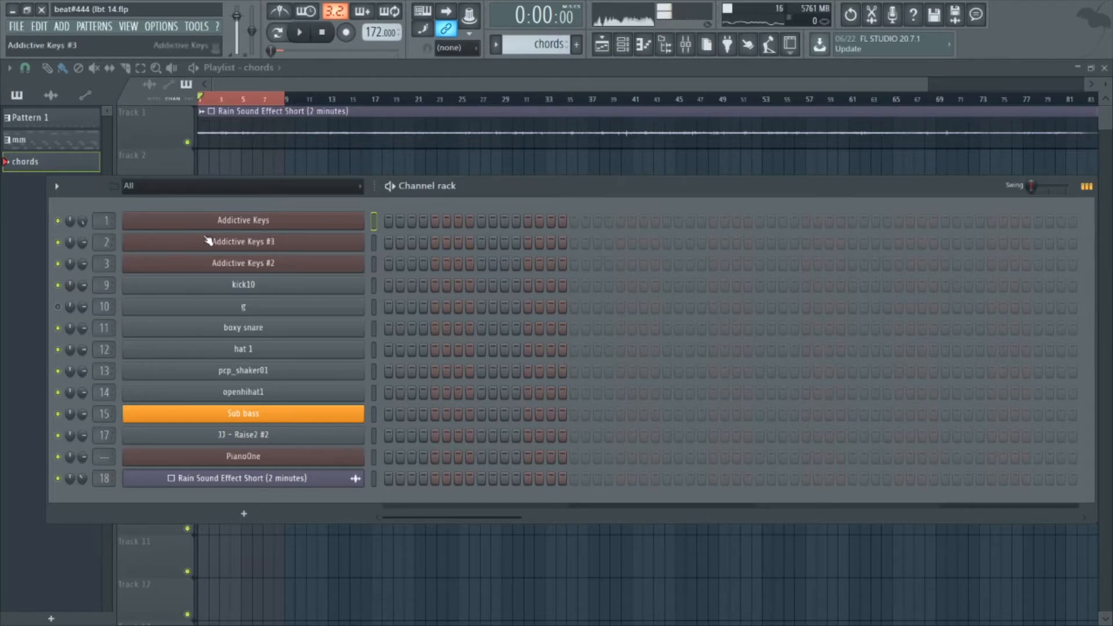
Step: Turn down the echo delay feed level in the Addictive Keys channel settings
{"action": "left_click", "coordinate": [238, 219]}
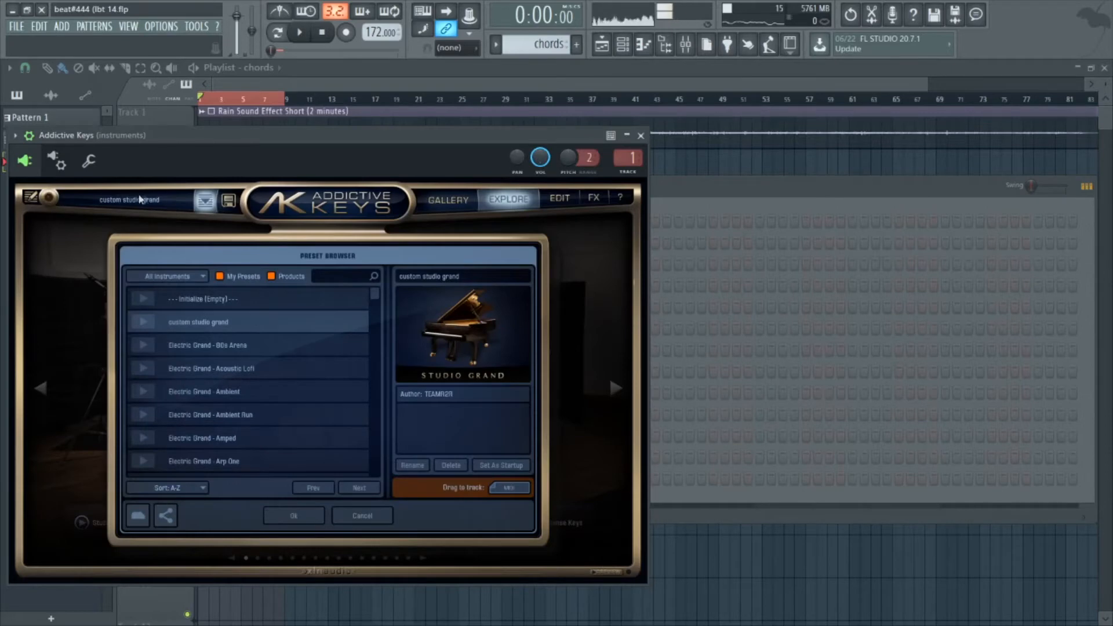
{"action": "left_click", "coordinate": [100, 162]}
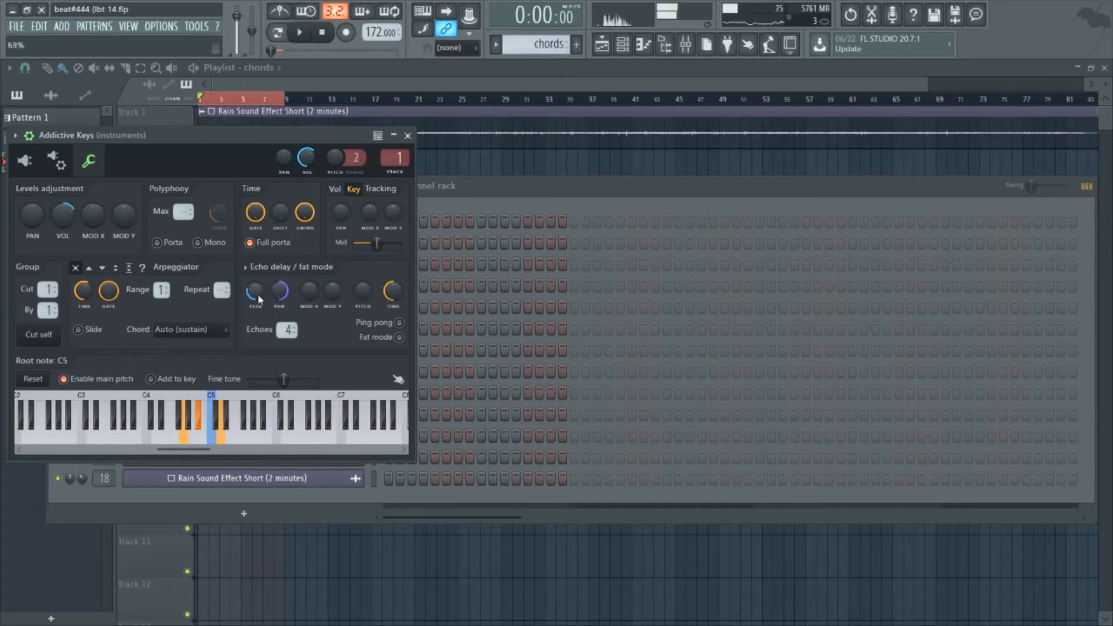
{"action": "left_click_drag", "start_coordinate": [256, 295], "coordinate": [261, 306]}
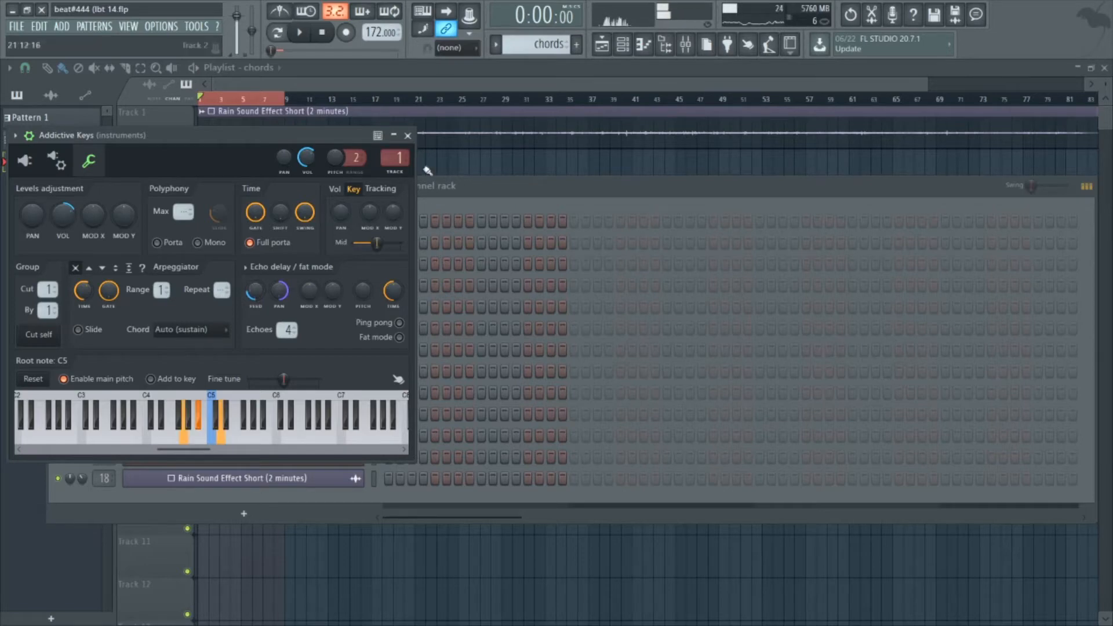
{"action": "left_click", "coordinate": [408, 135]}
Step: Record the piano chords into the chords pattern, raising the Addictive Keys channel volume for a second take
{"action": "left_click", "coordinate": [346, 32]}
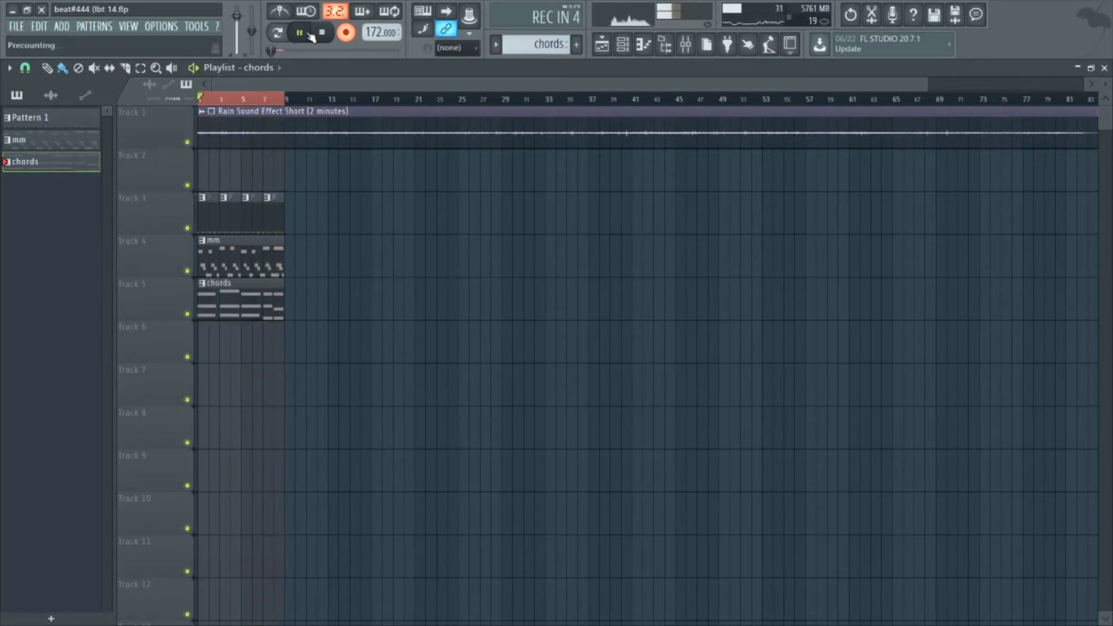
{"action": "left_click", "coordinate": [622, 45]}
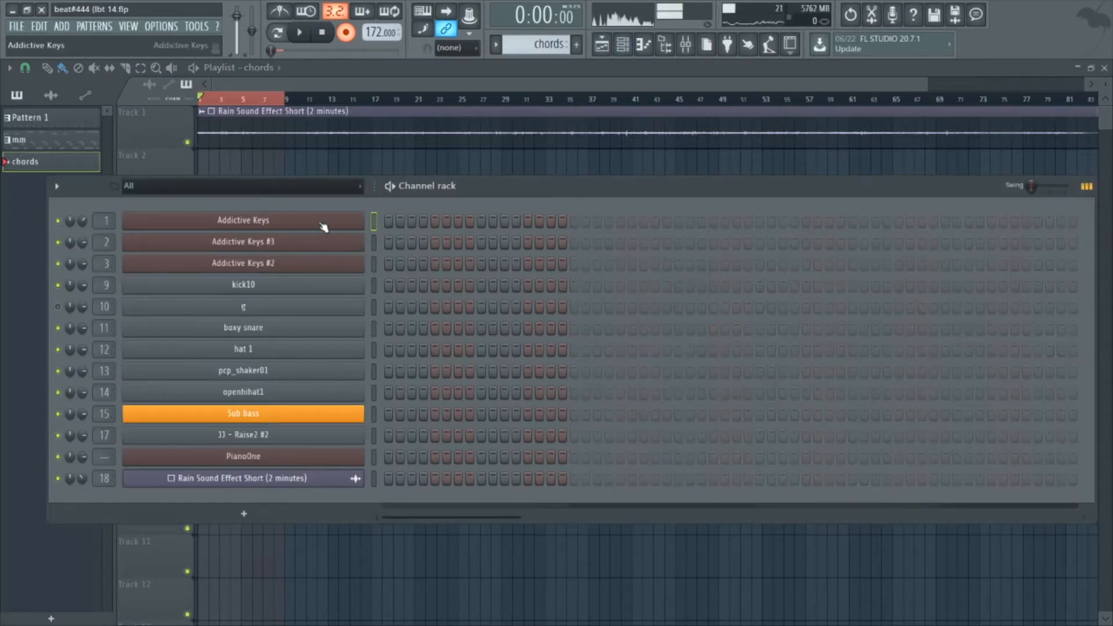
{"action": "left_click", "coordinate": [323, 226]}
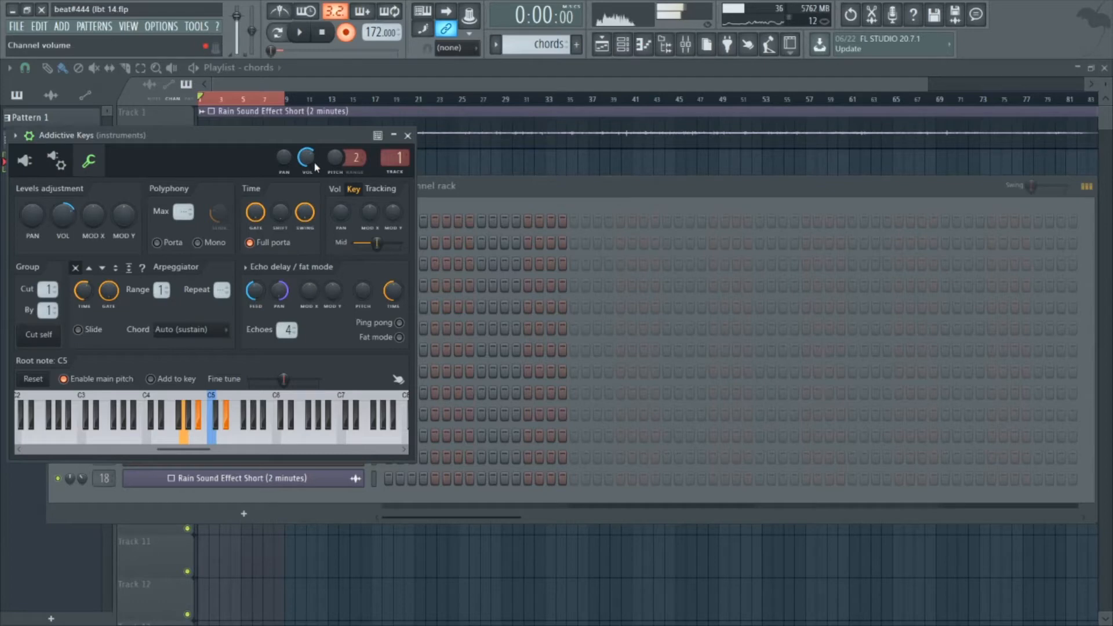
{"action": "left_click", "coordinate": [299, 38]}
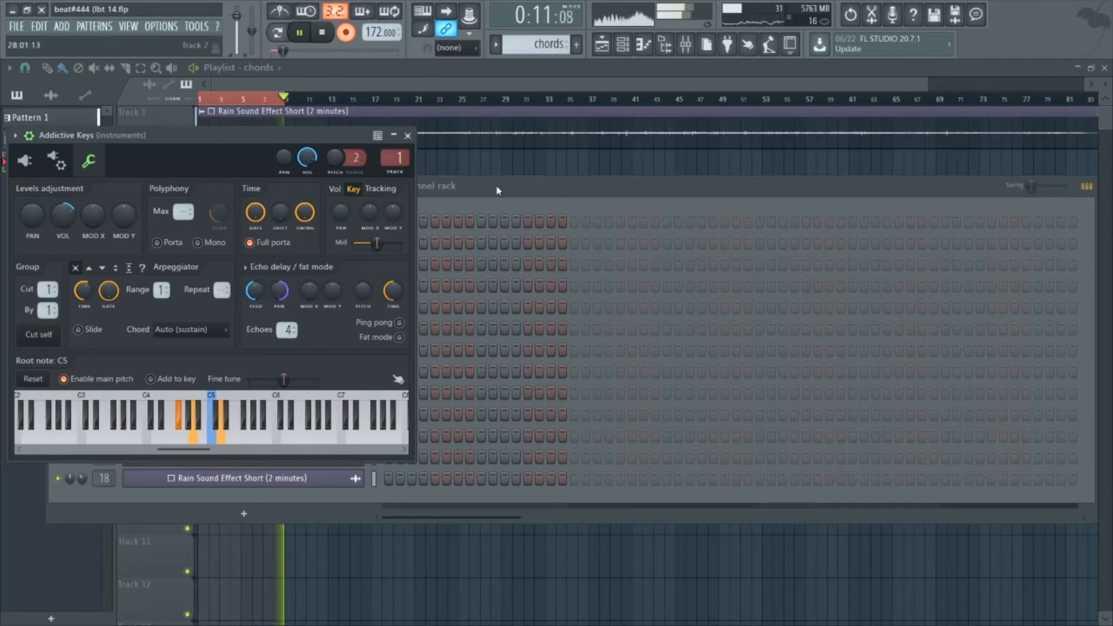
{"action": "key", "text": "space"}
Step: Play back the loop with the recorded chords in the playlist and save the project
{"action": "left_click", "coordinate": [488, 167]}
{"action": "left_click", "coordinate": [310, 35]}
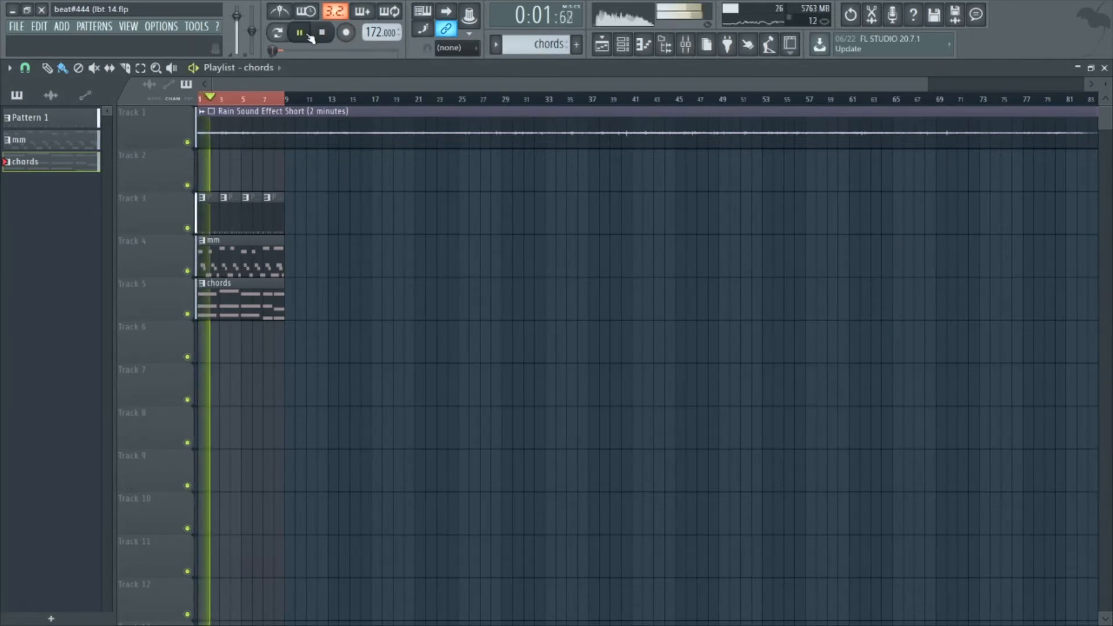
{"action": "key", "text": "ctrl+s"}
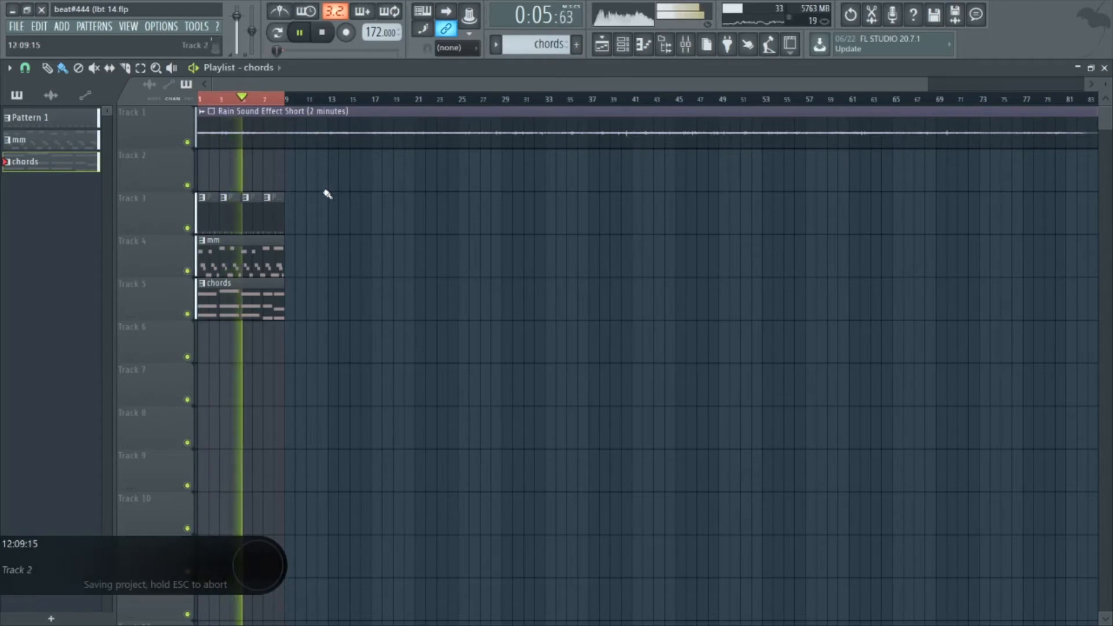
Step: Open the chords pattern in the piano roll, quantize its notes and move the first D5 to the start of bar 1
{"action": "double_click", "coordinate": [281, 308]}
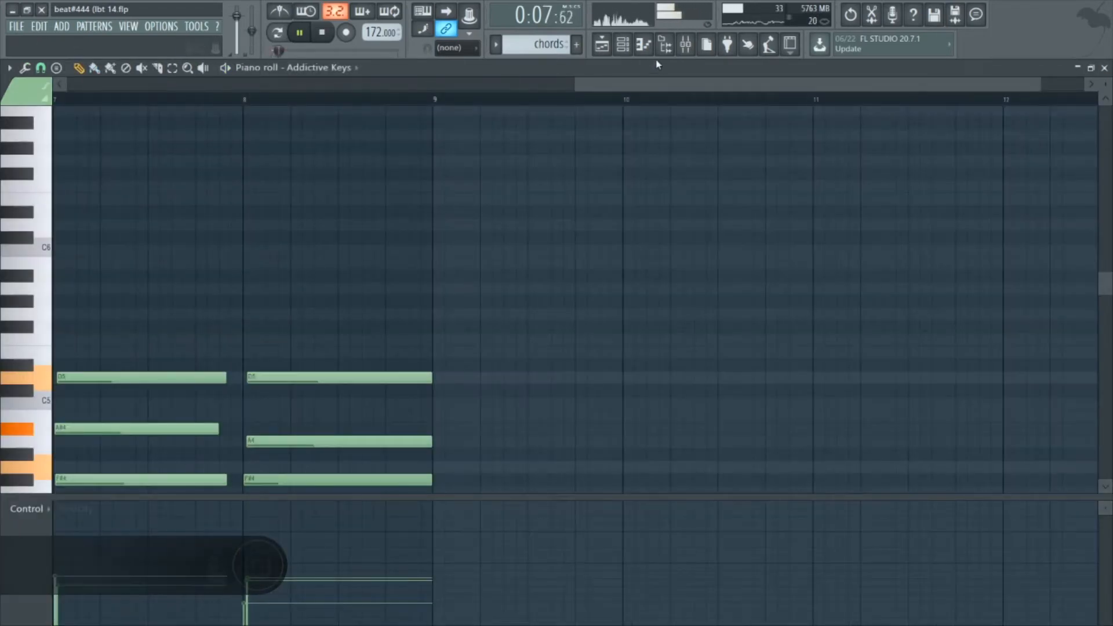
{"action": "left_click_drag", "start_coordinate": [590, 88], "coordinate": [228, 93]}
{"action": "scroll", "coordinate": [357, 158], "scroll_direction": "down", "scroll_amount": 5}
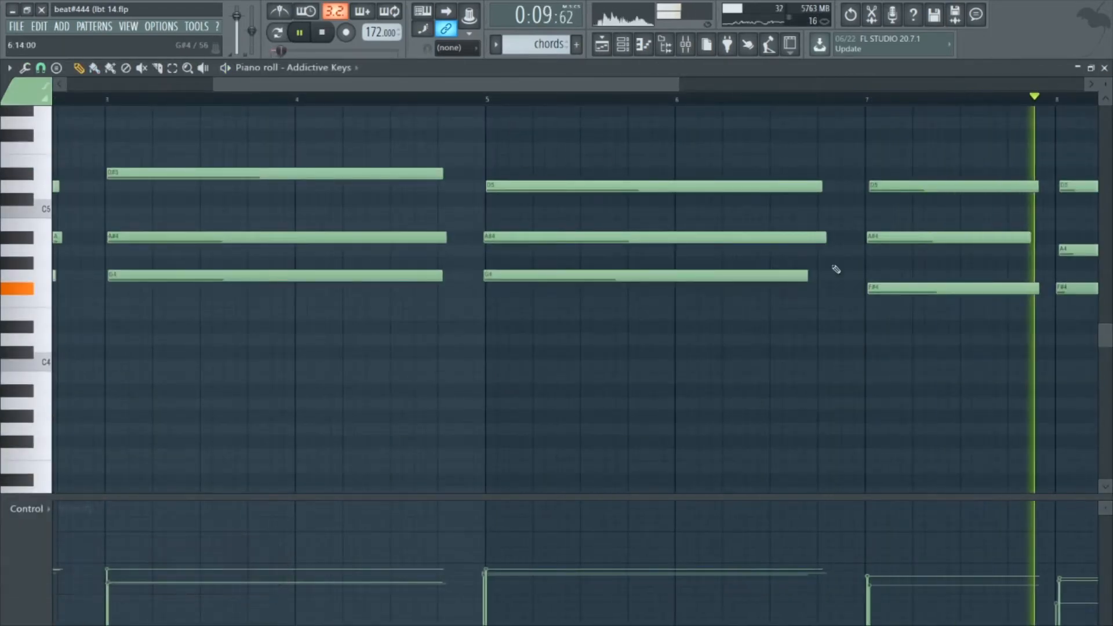
{"action": "key", "text": "space"}
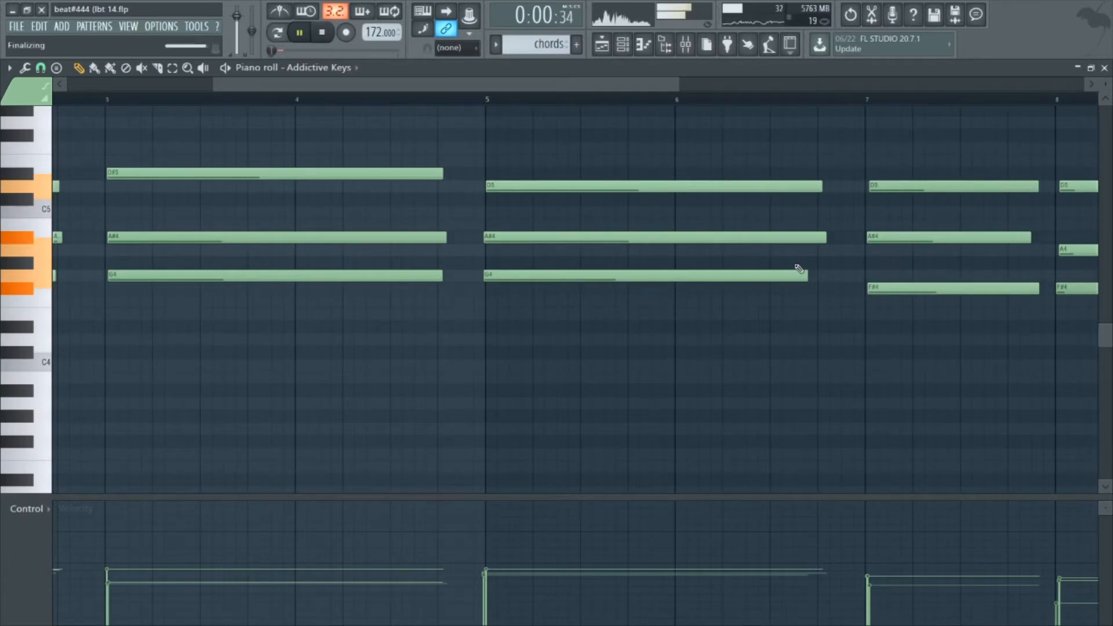
{"action": "key", "text": "alt+q"}
{"action": "left_click", "coordinate": [839, 332]}
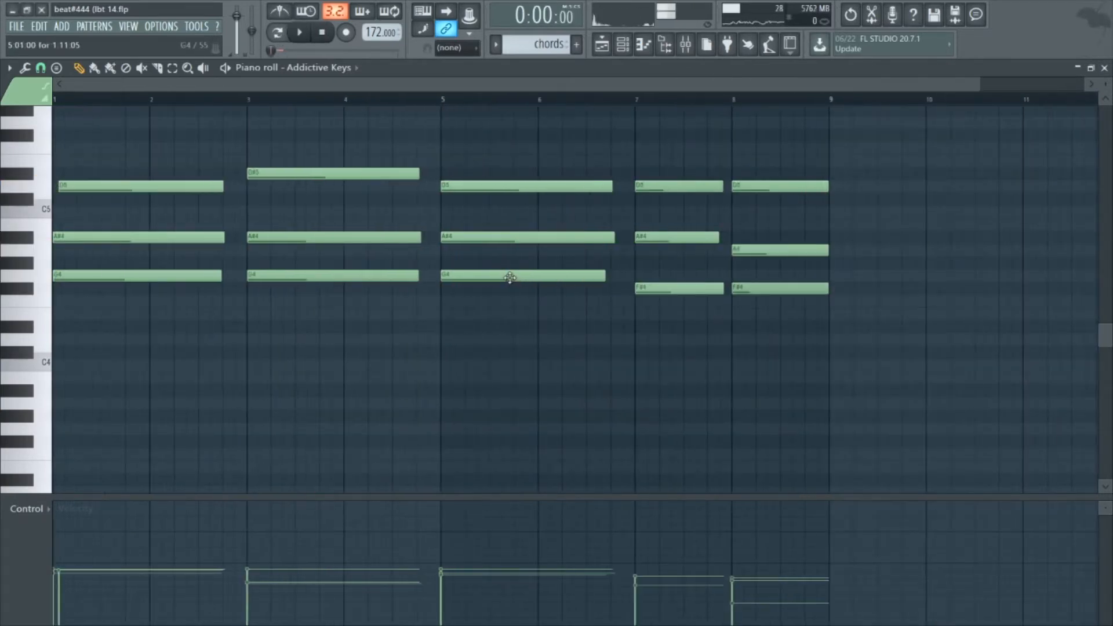
{"action": "left_click_drag", "start_coordinate": [128, 190], "coordinate": [123, 190]}
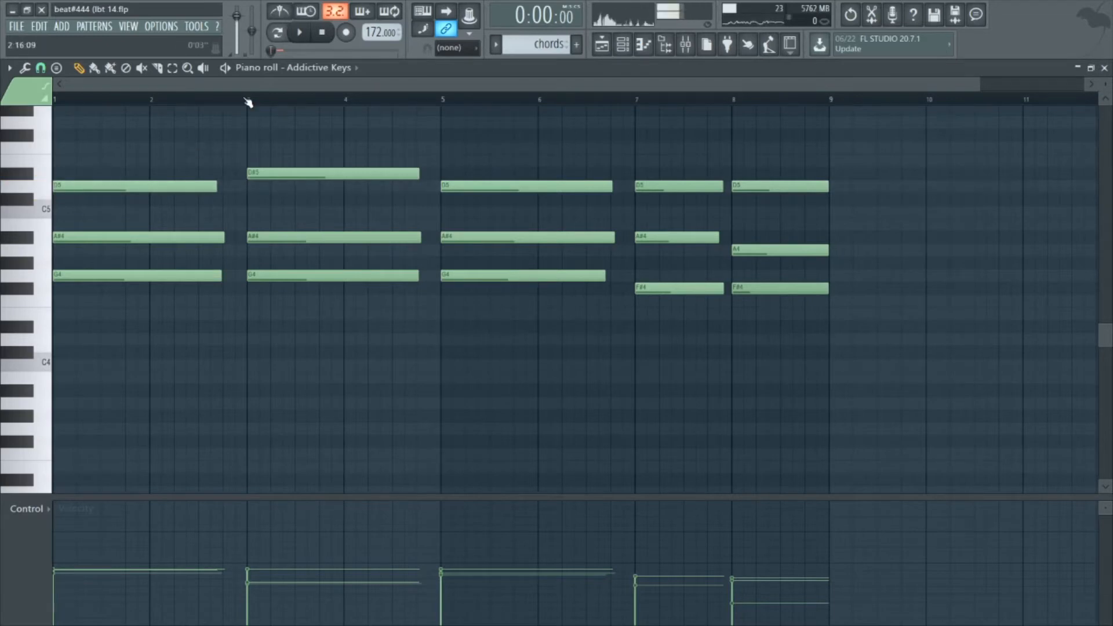
Step: Extend the chord notes legato up to bar 9 using a temporary D#5 end note, remove that note and save the project
{"action": "left_click", "coordinate": [300, 33]}
{"action": "left_click", "coordinate": [300, 33]}
{"action": "left_click", "coordinate": [830, 173]}
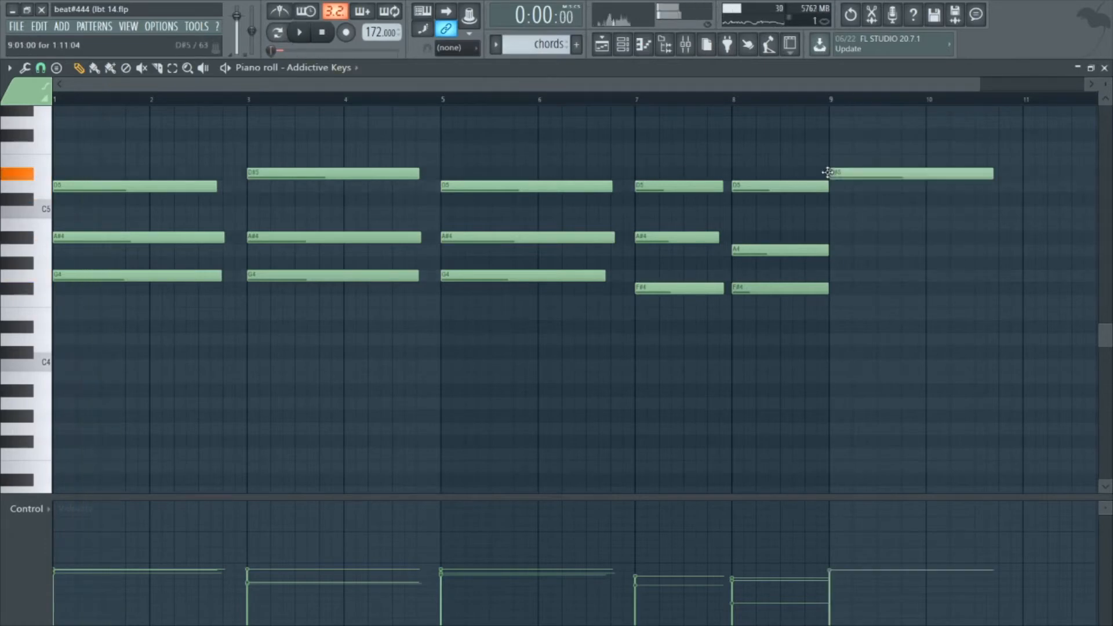
{"action": "key", "text": "ctrl+l"}
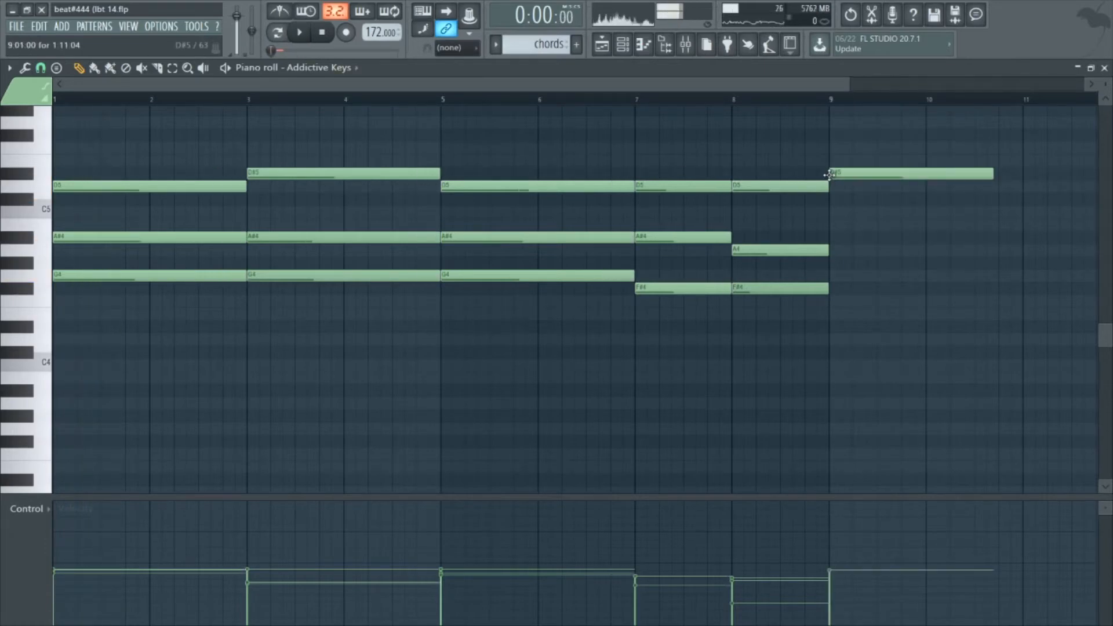
{"action": "key", "text": "space"}
{"action": "right_click", "coordinate": [834, 174]}
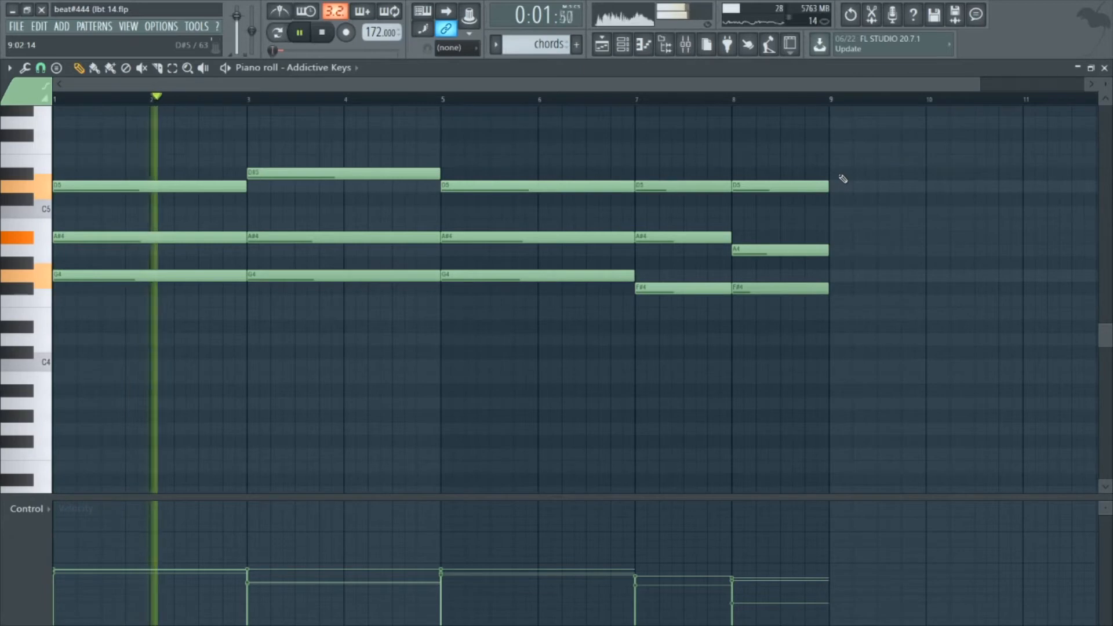
{"action": "key", "text": "ctrl+s"}
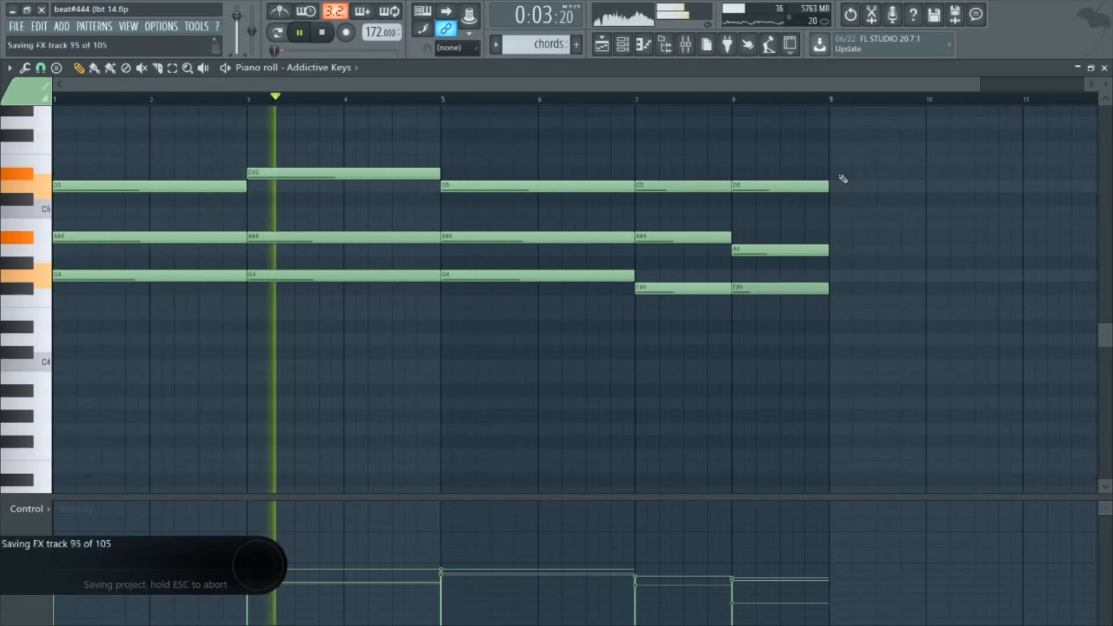
Step: Load Fruity Parametric EQ 2 on the first instruments mixer track, cutting the low mids and boosting the highs with a shelf
{"action": "left_click", "coordinate": [685, 44]}
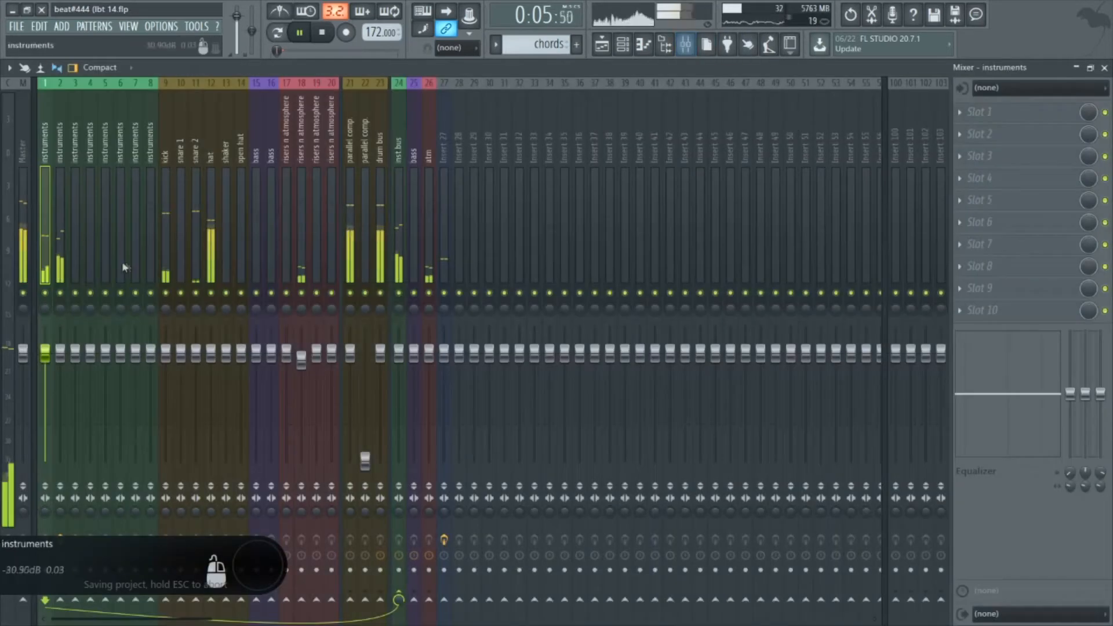
{"action": "left_click", "coordinate": [998, 111]}
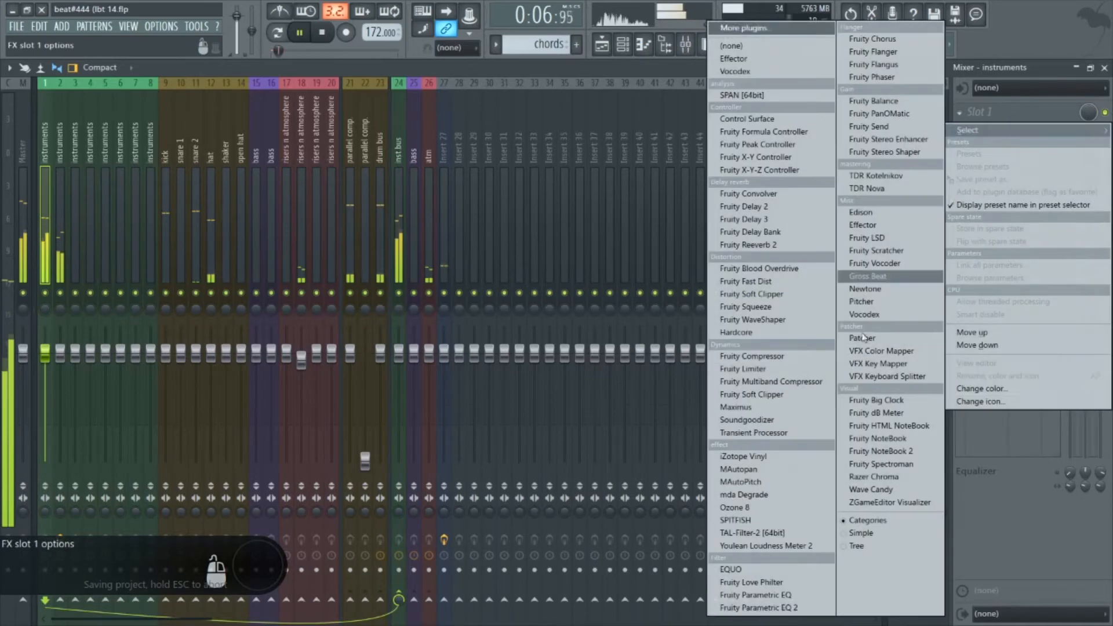
{"action": "left_click", "coordinate": [726, 607]}
{"action": "left_click_drag", "start_coordinate": [209, 315], "coordinate": [210, 329]}
{"action": "left_click_drag", "start_coordinate": [340, 313], "coordinate": [294, 286]}
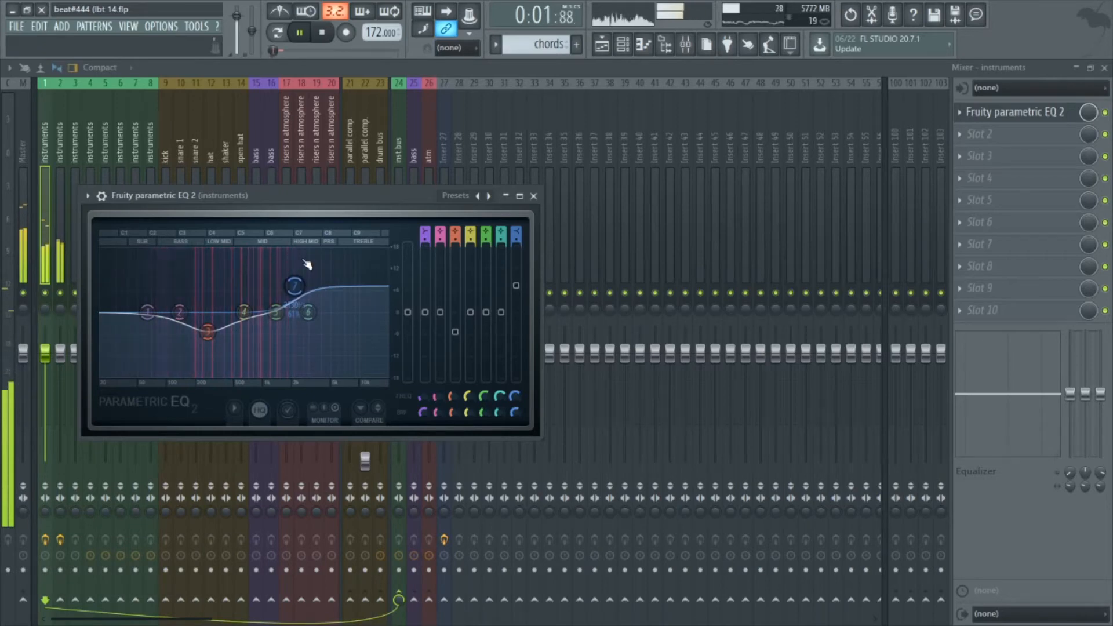
{"action": "left_click_drag", "start_coordinate": [296, 287], "coordinate": [302, 287]}
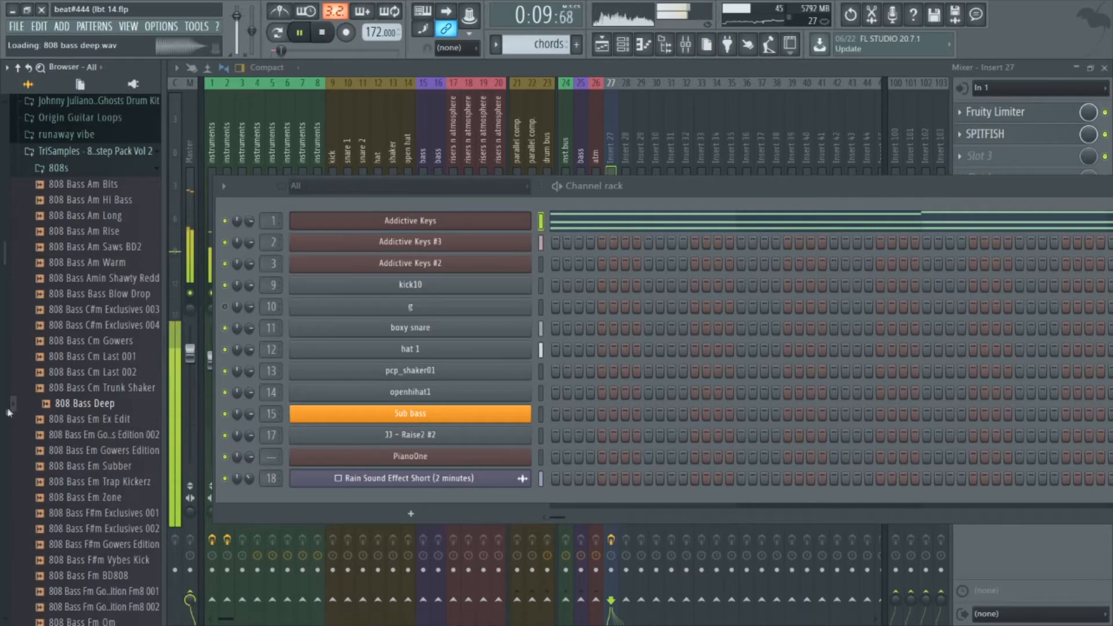
Step: Replace the sample in channel 10 with 808 Bass Deep, stop playback and open the channel's settings
{"action": "left_click_drag", "start_coordinate": [84, 404], "coordinate": [388, 313]}
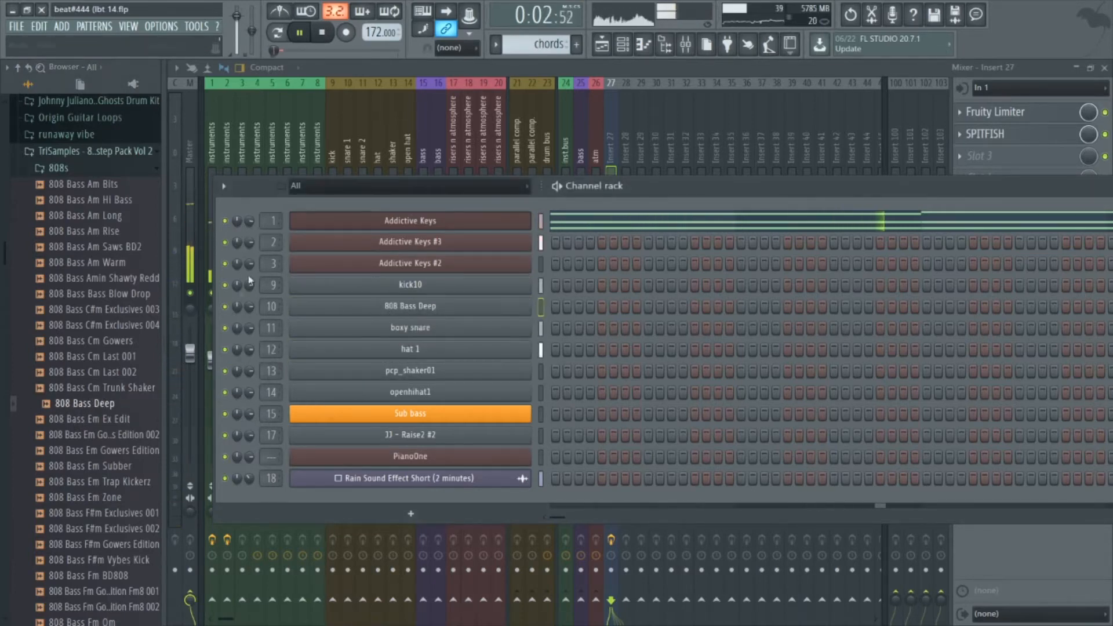
{"action": "left_click", "coordinate": [297, 32]}
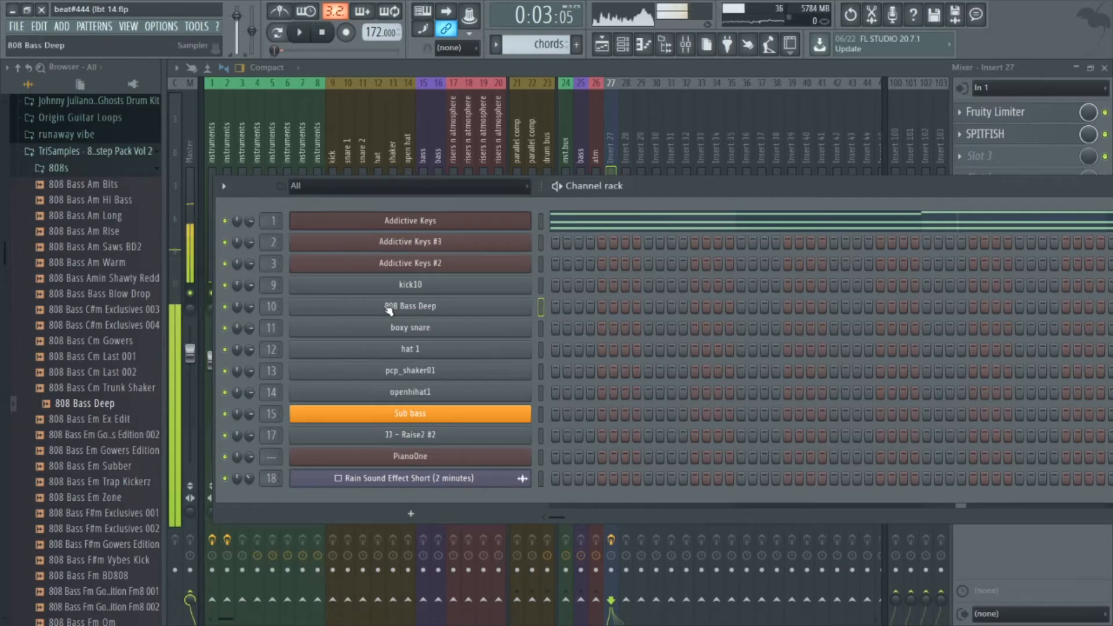
{"action": "left_click", "coordinate": [342, 306]}
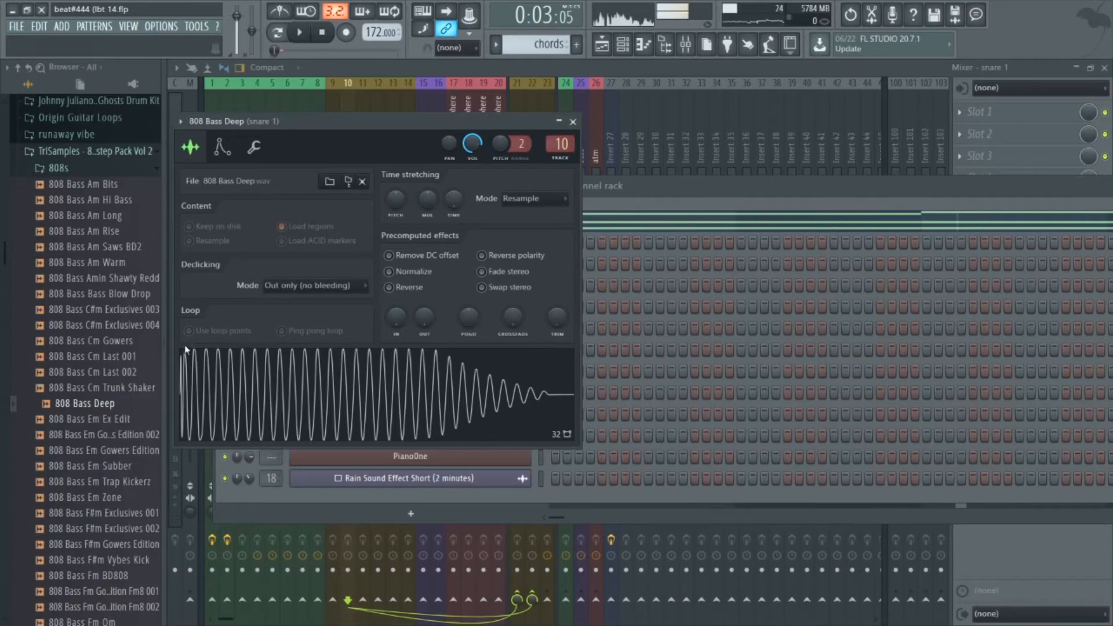
Step: Open the 808 Bass Deep sample in Edison, detect its pitch regions and close the editor
{"action": "left_click", "coordinate": [276, 384]}
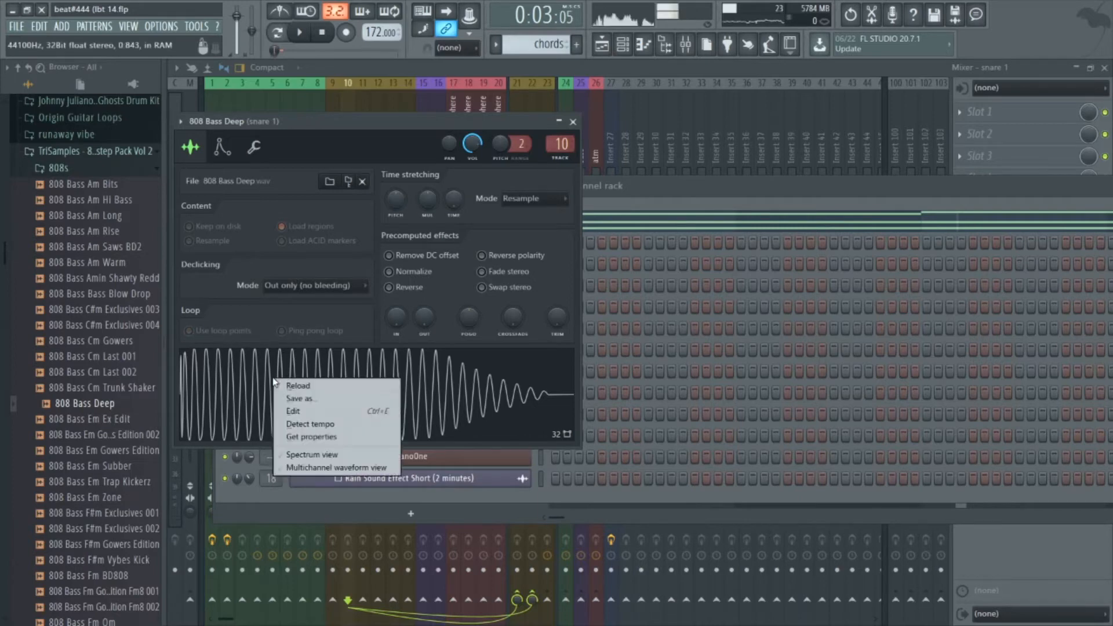
{"action": "left_click", "coordinate": [308, 413]}
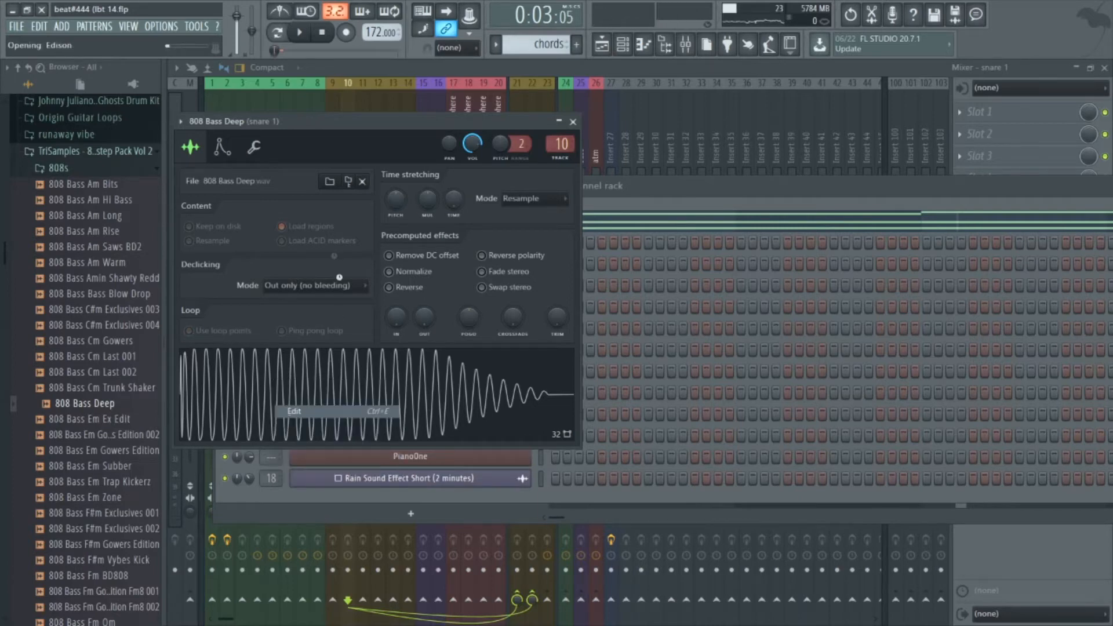
{"action": "left_click", "coordinate": [315, 221]}
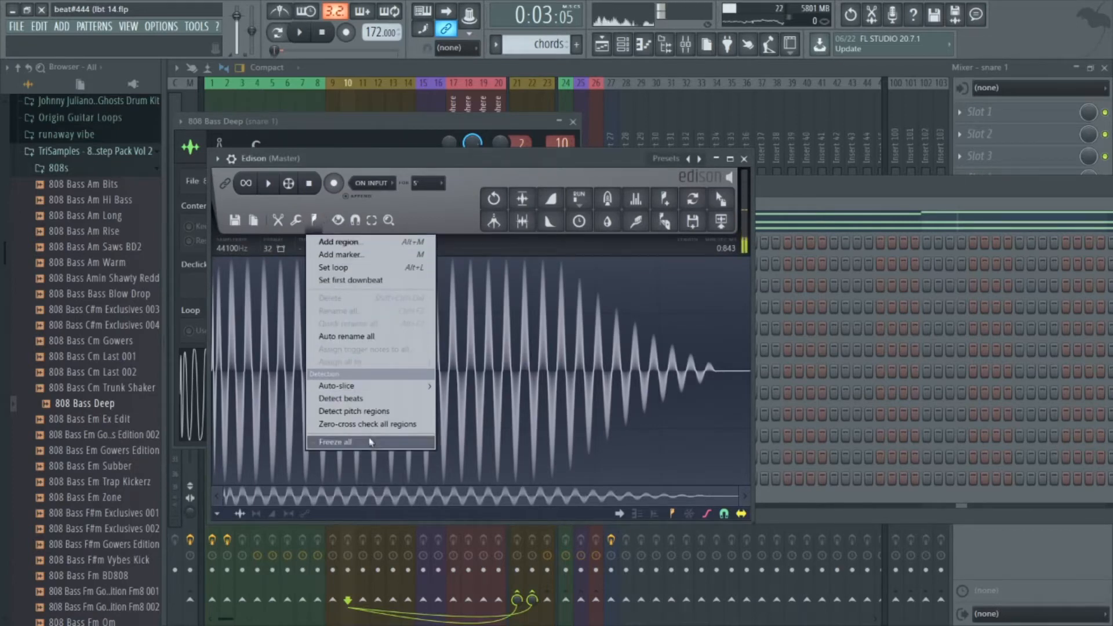
{"action": "left_click", "coordinate": [290, 211]}
{"action": "left_click", "coordinate": [296, 220]}
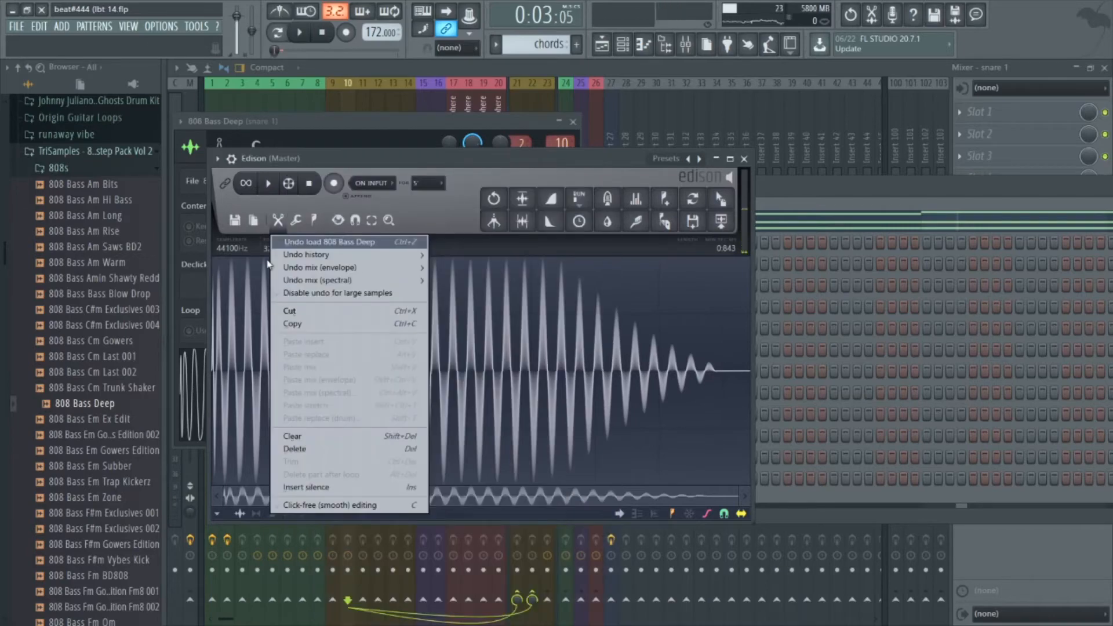
{"action": "right_click", "coordinate": [259, 317]}
{"action": "left_click", "coordinate": [315, 226]}
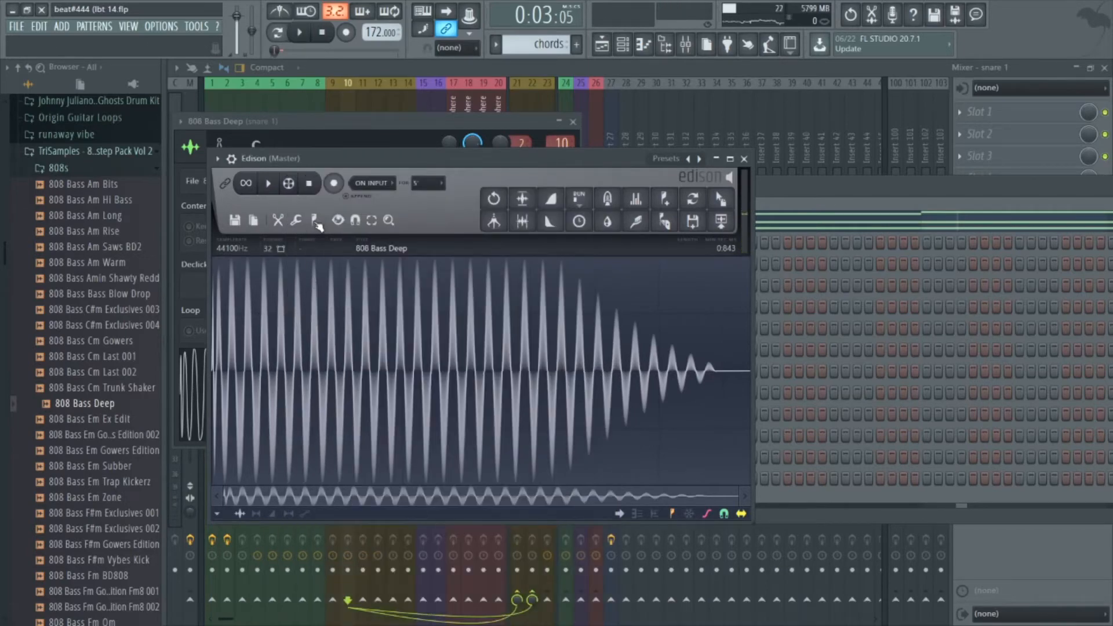
{"action": "left_click", "coordinate": [315, 227]}
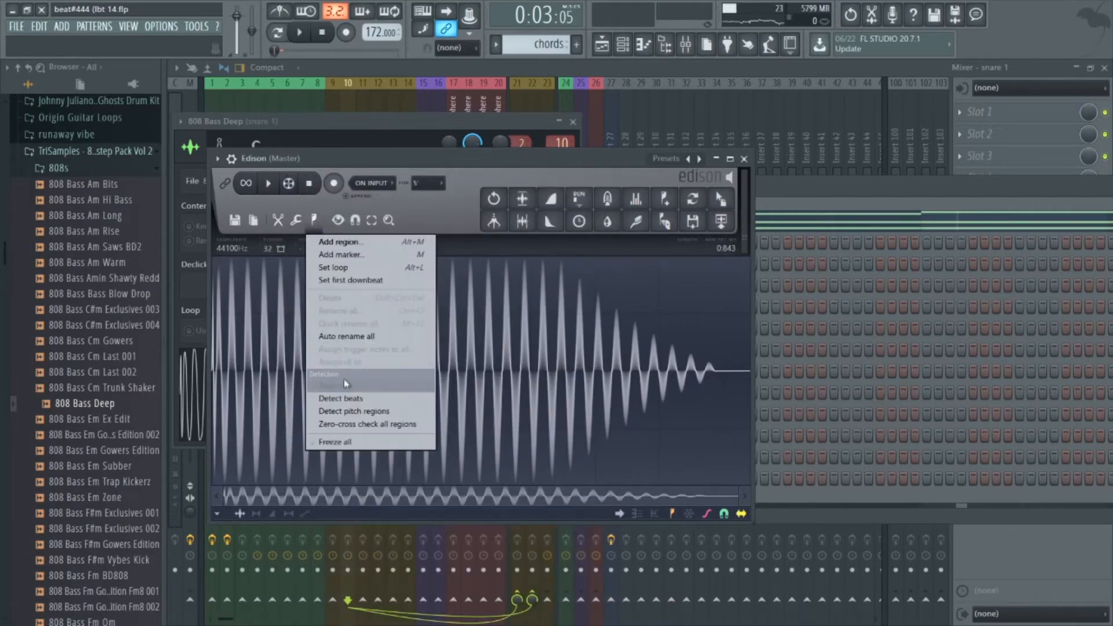
{"action": "left_click", "coordinate": [366, 413]}
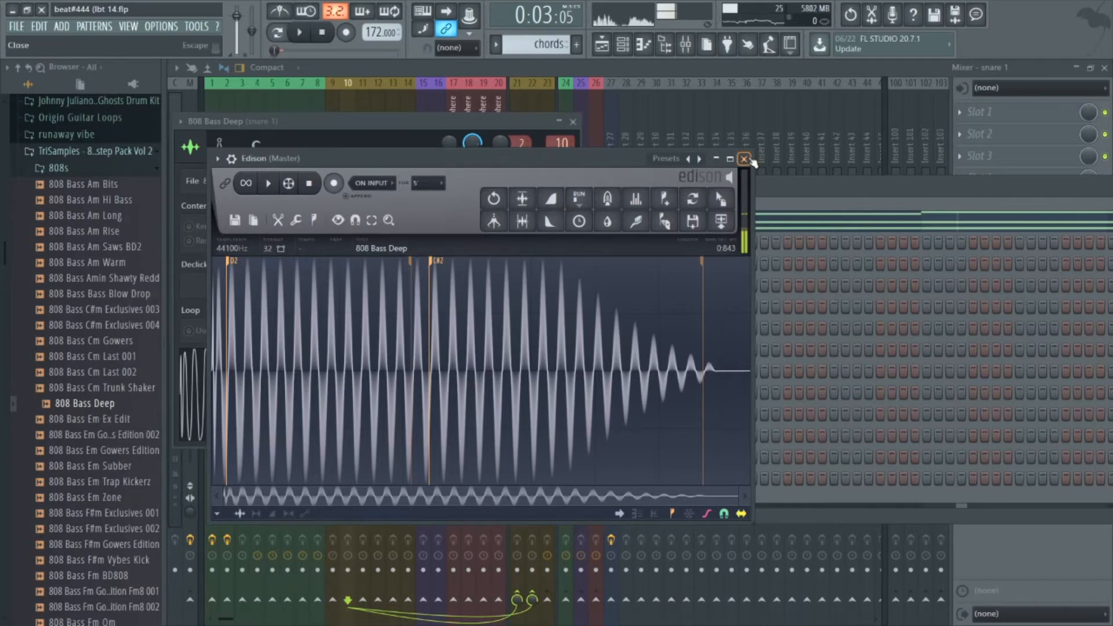
{"action": "left_click", "coordinate": [744, 159]}
Step: Set the 808's root note to D5 and shape its volume envelope with full hold and zero attack, decay, sustain and release
{"action": "left_click", "coordinate": [254, 146]}
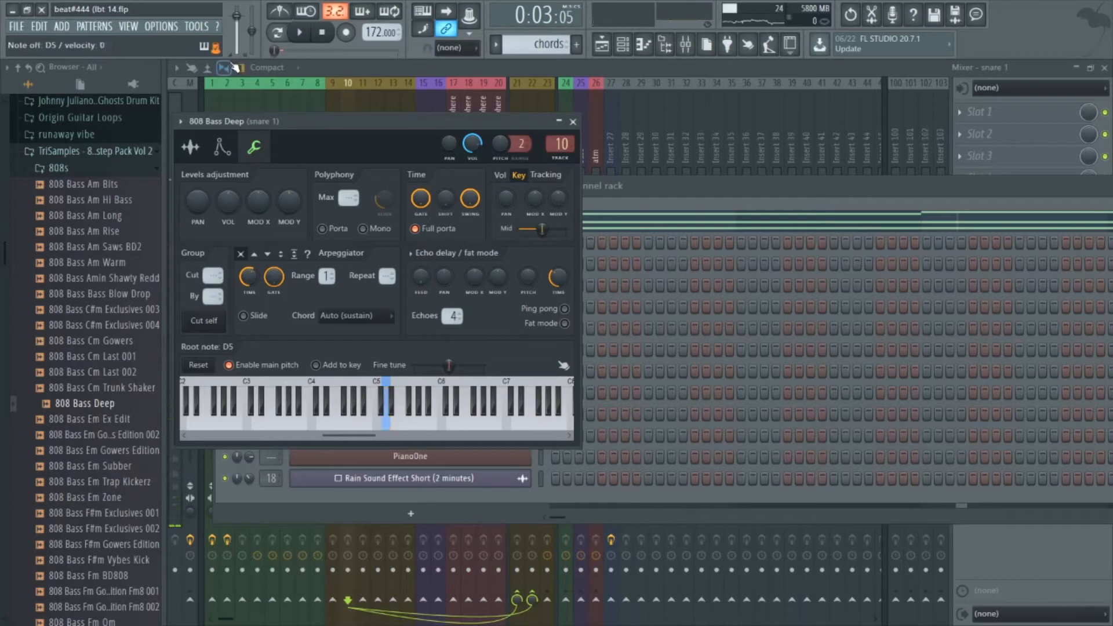
{"action": "left_click", "coordinate": [221, 147]}
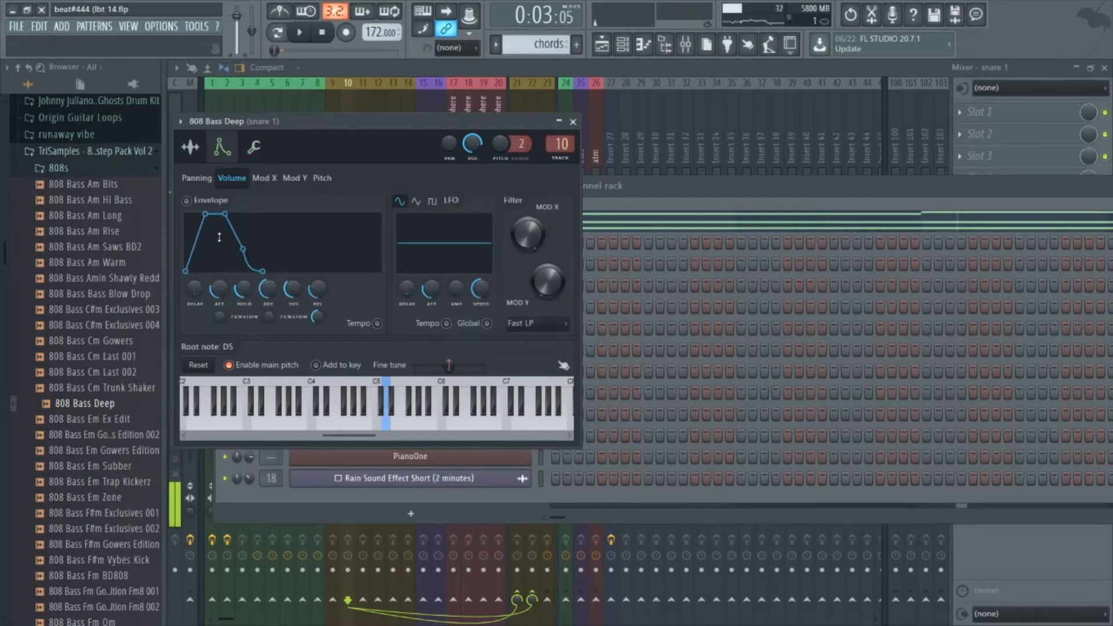
{"action": "left_click_drag", "start_coordinate": [219, 288], "coordinate": [219, 325]}
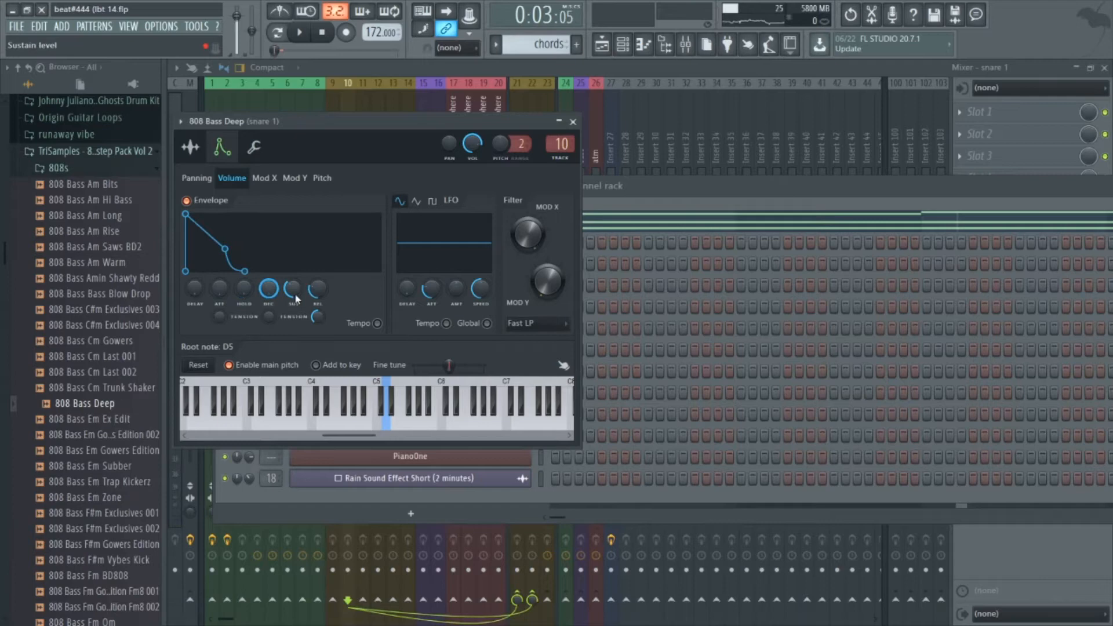
{"action": "left_click_drag", "start_coordinate": [321, 290], "coordinate": [321, 324]}
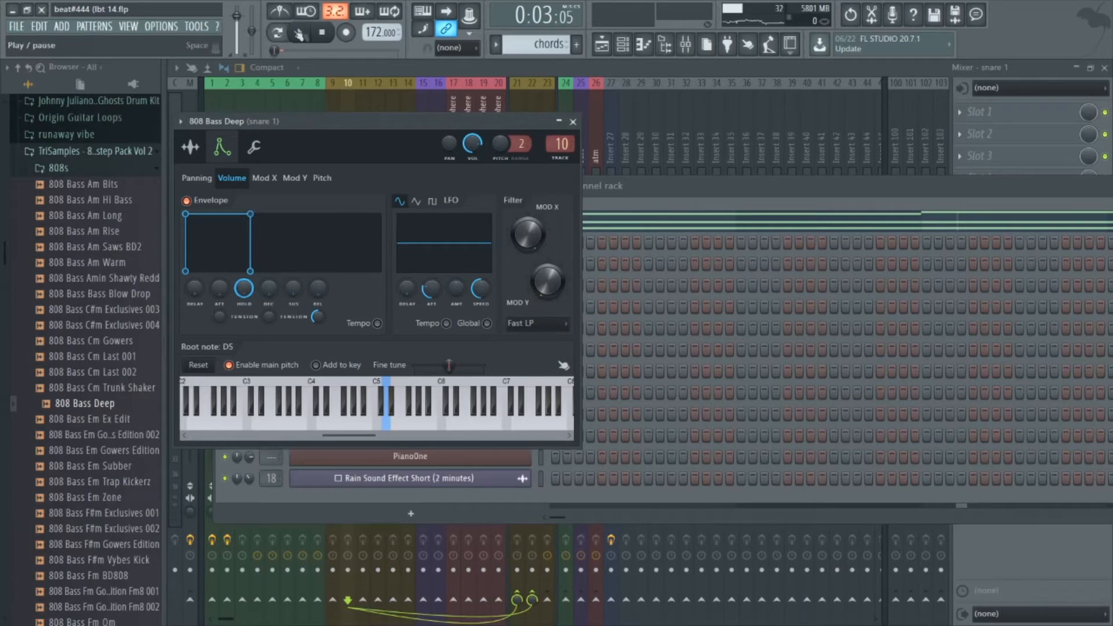
{"action": "left_click", "coordinate": [322, 32]}
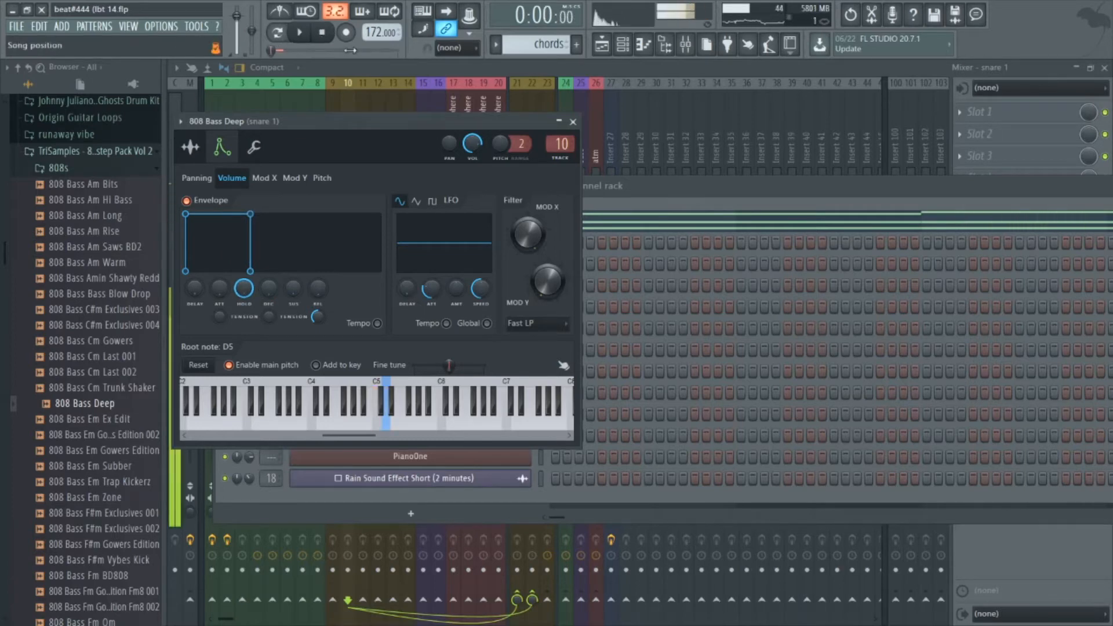
{"action": "left_click", "coordinate": [574, 122]}
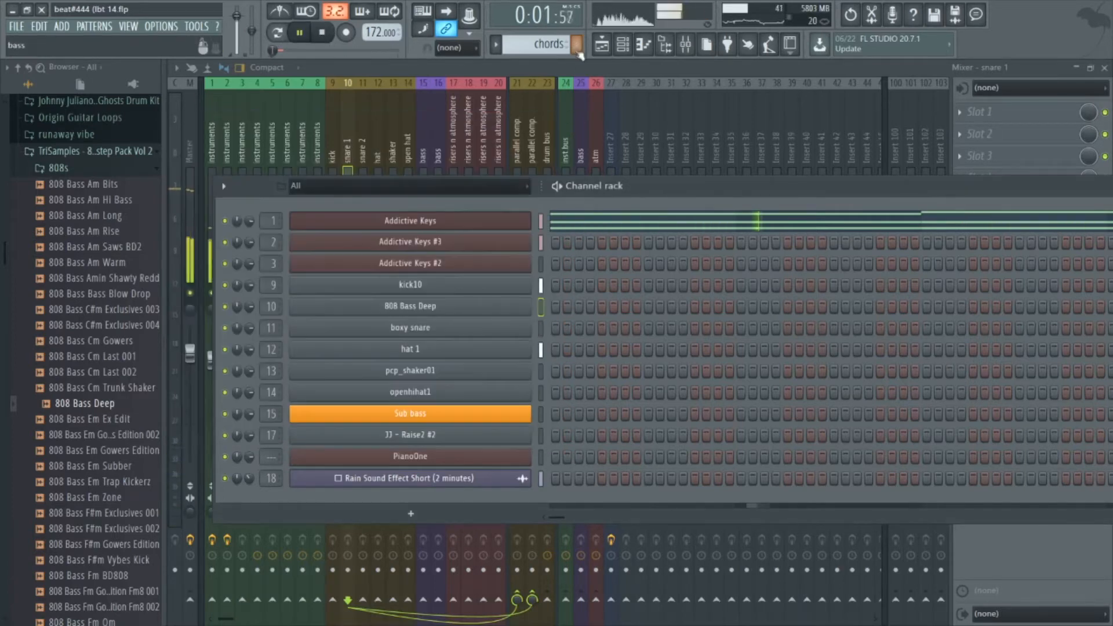
Step: Merge the four Pattern 1 clips on Track 3 of the playlist into a single clip
{"action": "left_click", "coordinate": [602, 44]}
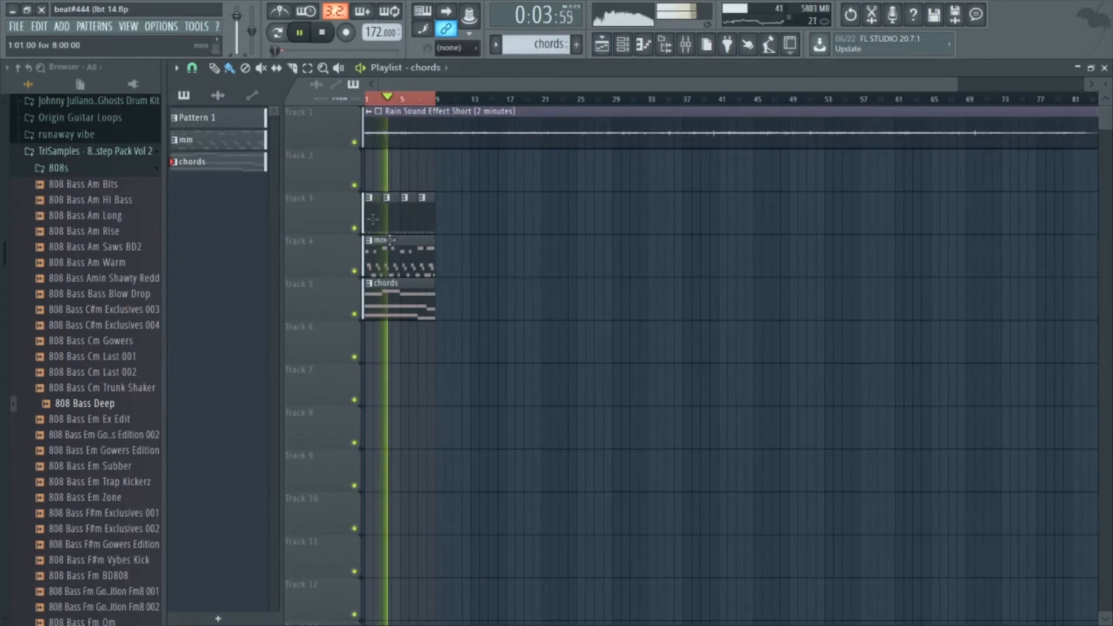
{"action": "left_click", "coordinate": [377, 209]}
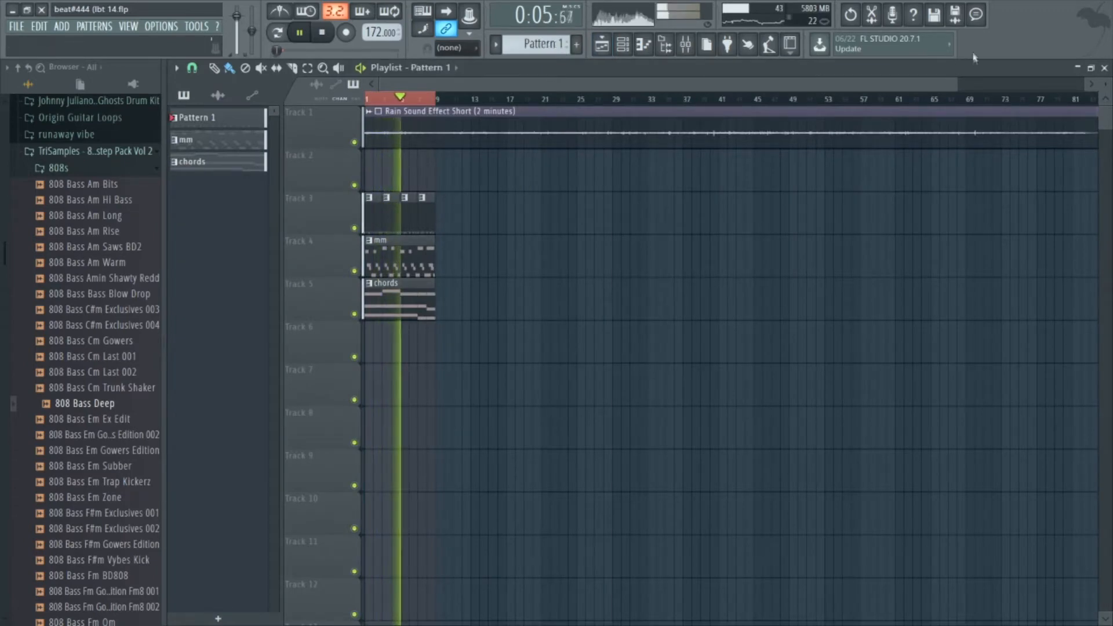
{"action": "left_click", "coordinate": [665, 44]}
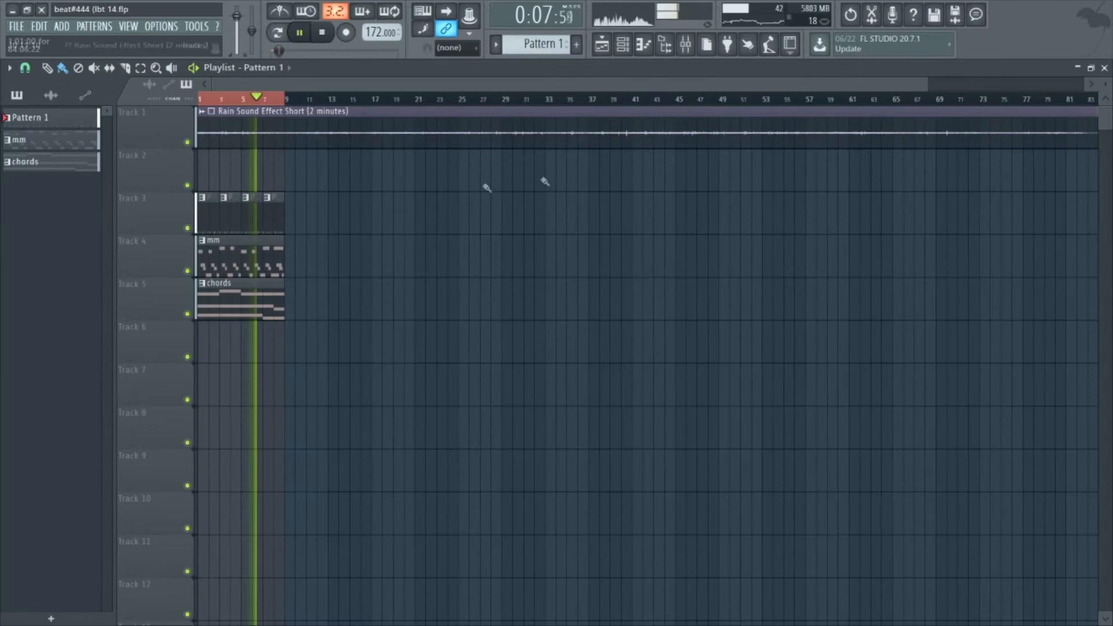
{"action": "left_click_drag", "start_coordinate": [927, 84], "coordinate": [436, 84]}
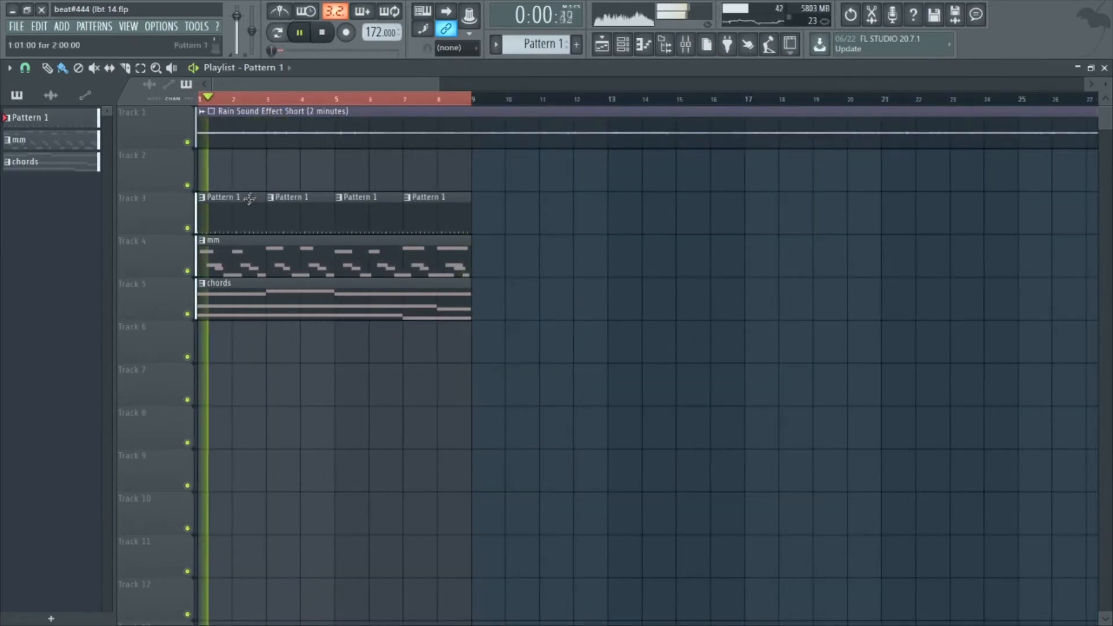
{"action": "right_click", "coordinate": [144, 186]}
{"action": "right_click", "coordinate": [138, 210]}
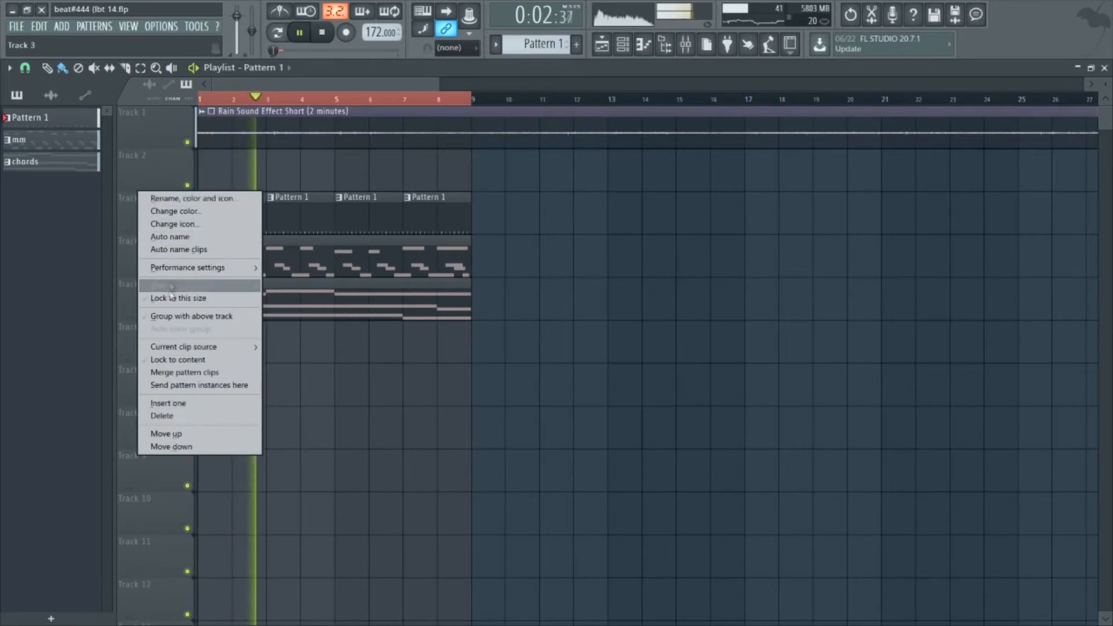
{"action": "left_click", "coordinate": [177, 375]}
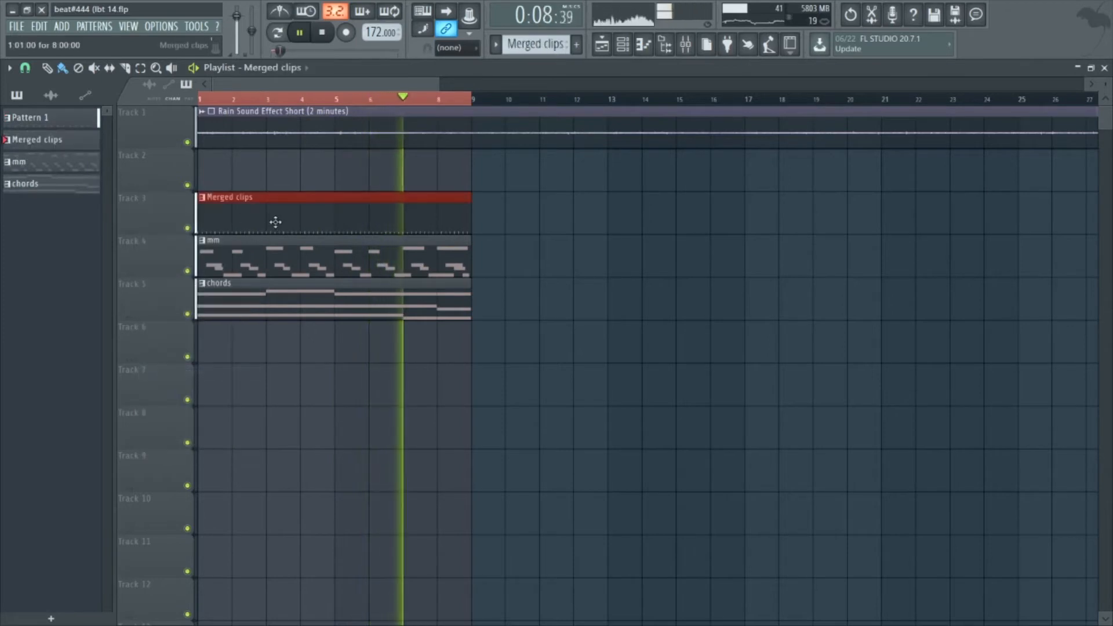
Step: Rename the merged Track 3 clip as drums, save the project and deselect the clip
{"action": "left_click", "coordinate": [202, 197]}
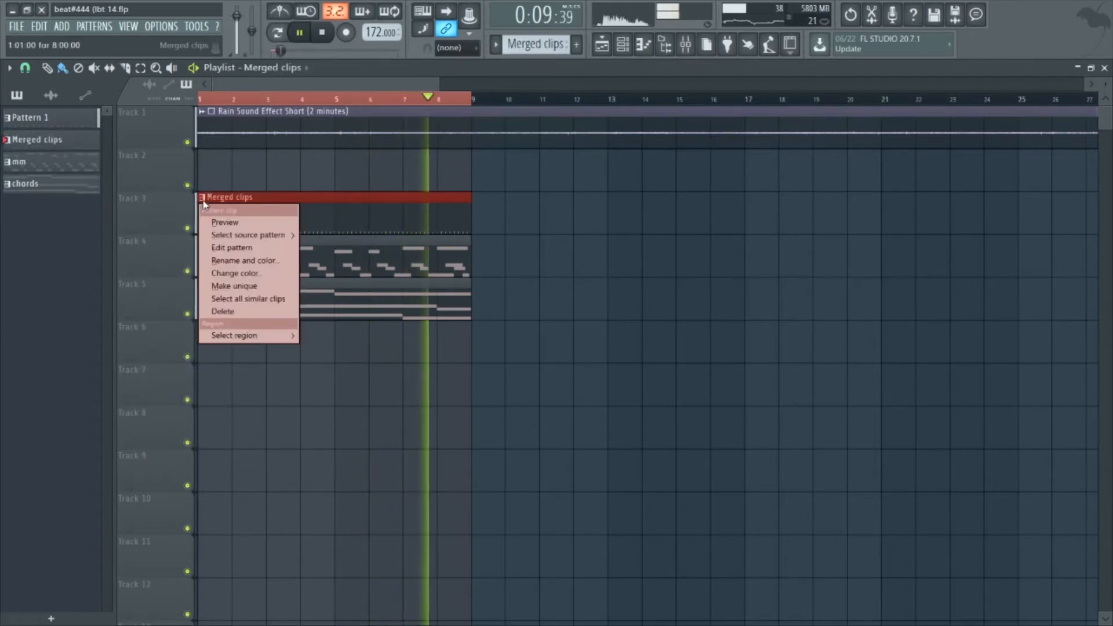
{"action": "left_click", "coordinate": [239, 259]}
{"action": "type", "text": "drums"}
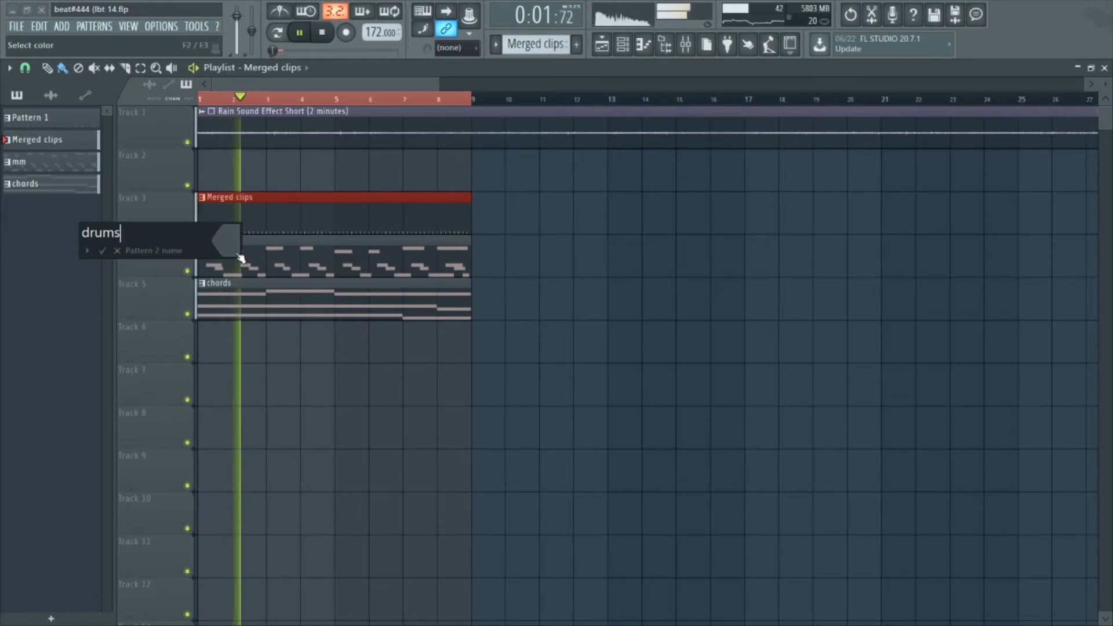
{"action": "key", "text": "Return"}
{"action": "key", "text": "ctrl+s"}
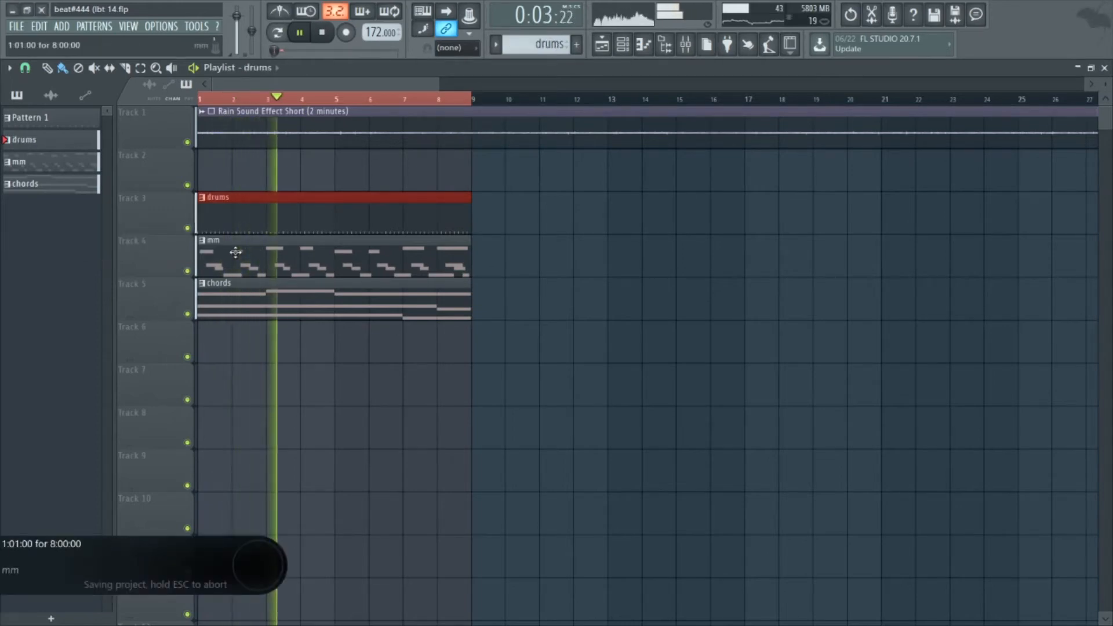
{"action": "left_click", "coordinate": [239, 178], "text": "ctrl"}
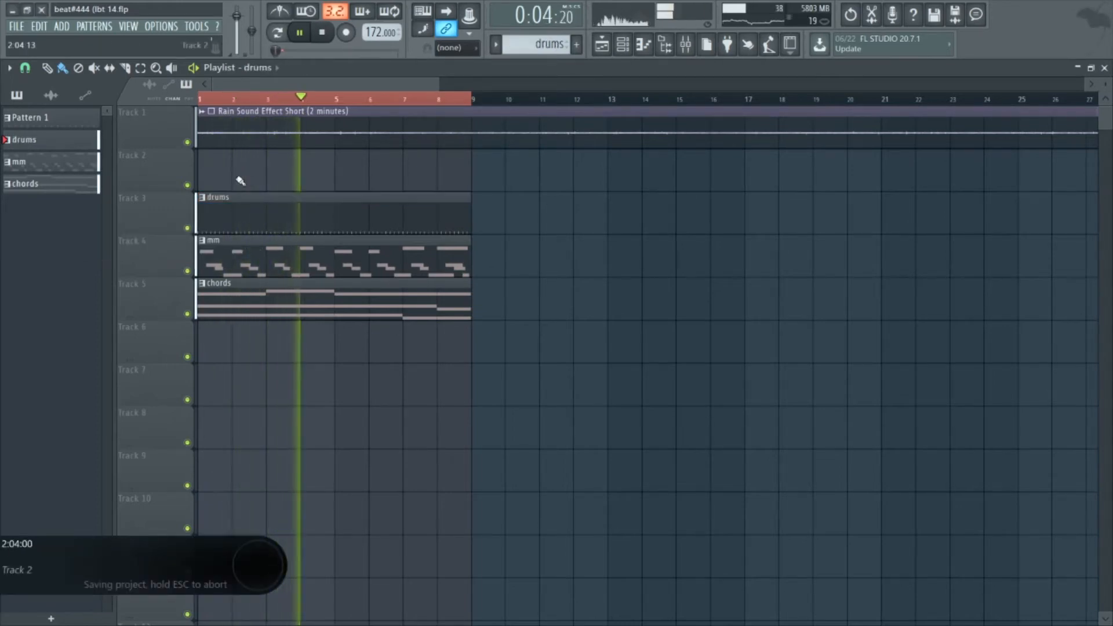
Step: Paste the kick10 step pattern into the 808 Bass Deep channel and save the project
{"action": "left_click", "coordinate": [622, 44]}
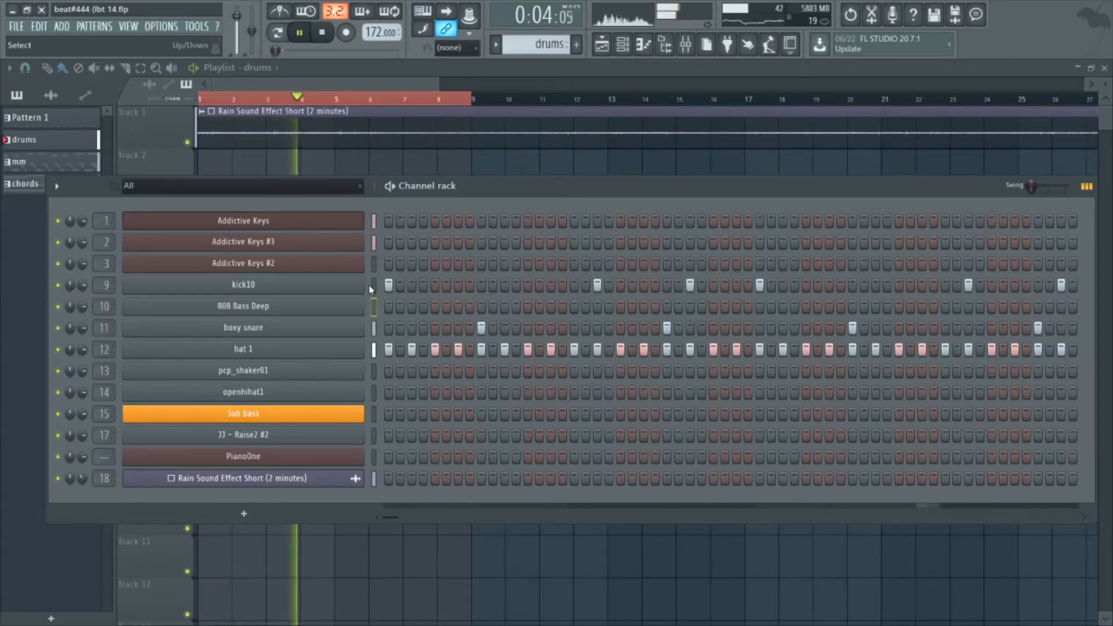
{"action": "key", "text": "ctrl+v"}
{"action": "key", "text": "ctrl+s"}
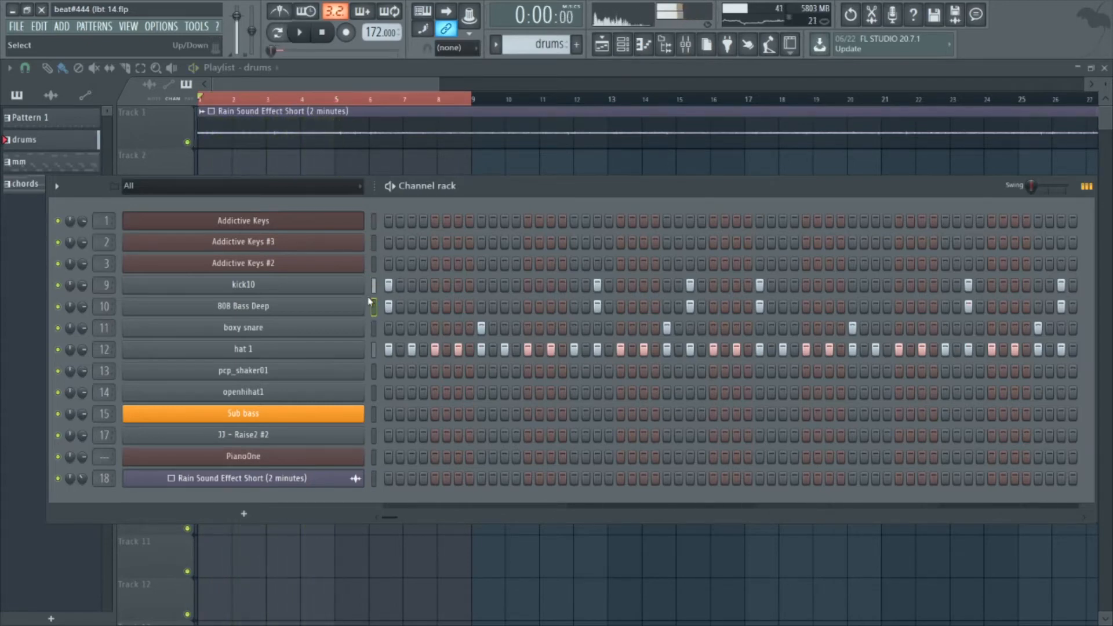
Step: Extend all 808 Bass Deep notes end to end up to bar 9 using a temporary end note, and save the project
{"action": "right_click", "coordinate": [271, 308]}
{"action": "left_click", "coordinate": [398, 308]}
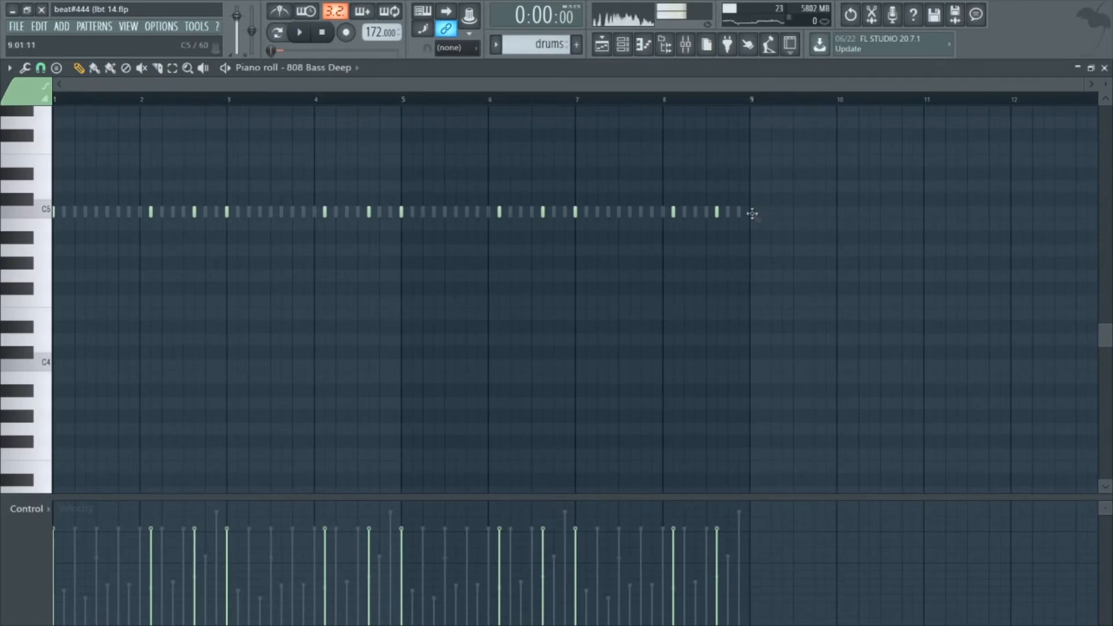
{"action": "left_click", "coordinate": [752, 212]}
{"action": "key", "text": "ctrl+l"}
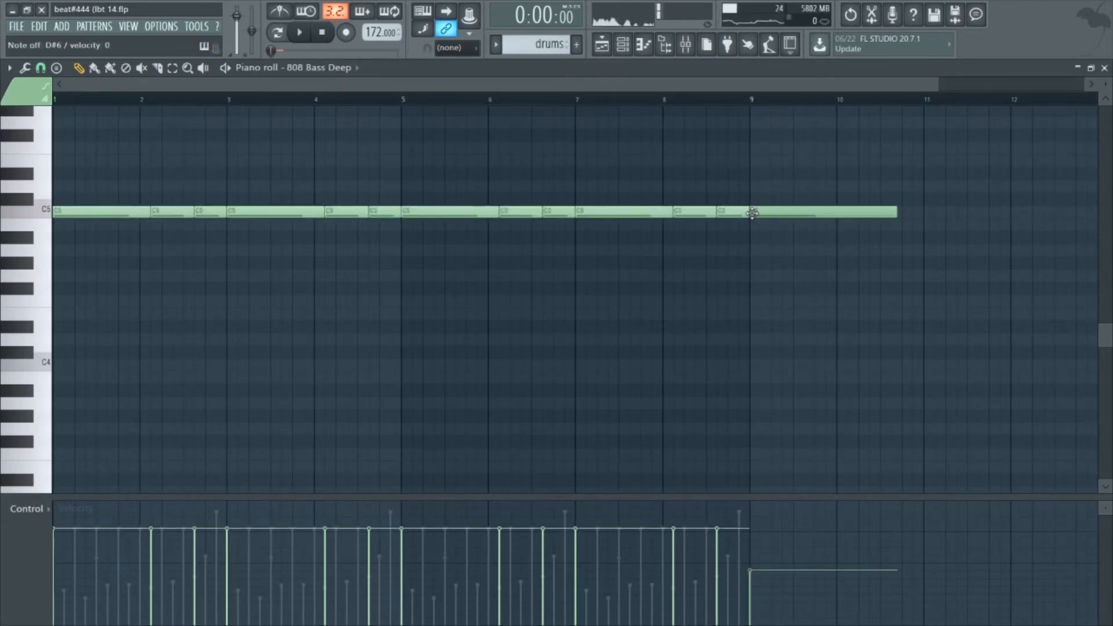
{"action": "right_click", "coordinate": [752, 212]}
{"action": "key", "text": "ctrl+s"}
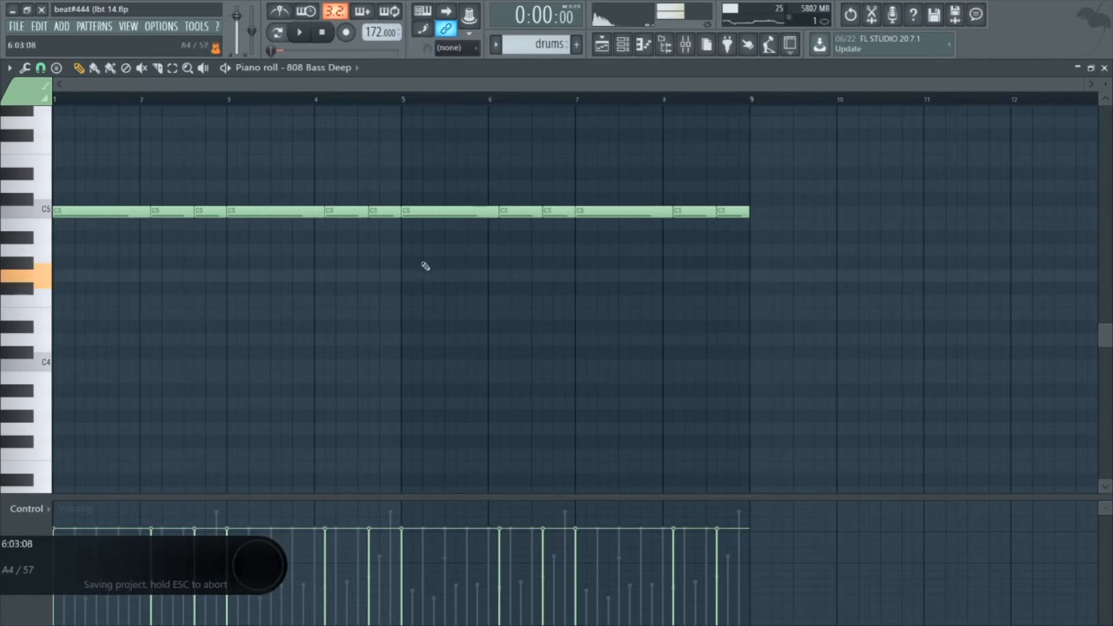
Step: Move the first 808 note from C5 to G5 after trying it an octave lower
{"action": "left_click_drag", "start_coordinate": [75, 217], "coordinate": [67, 285]}
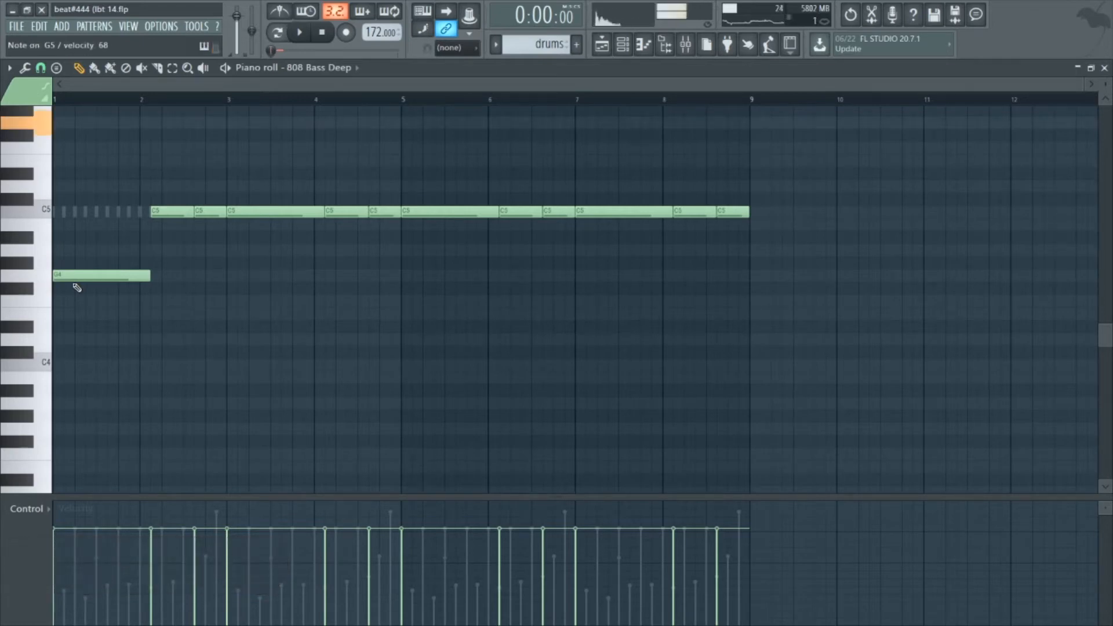
{"action": "left_click_drag", "start_coordinate": [76, 286], "coordinate": [65, 123]}
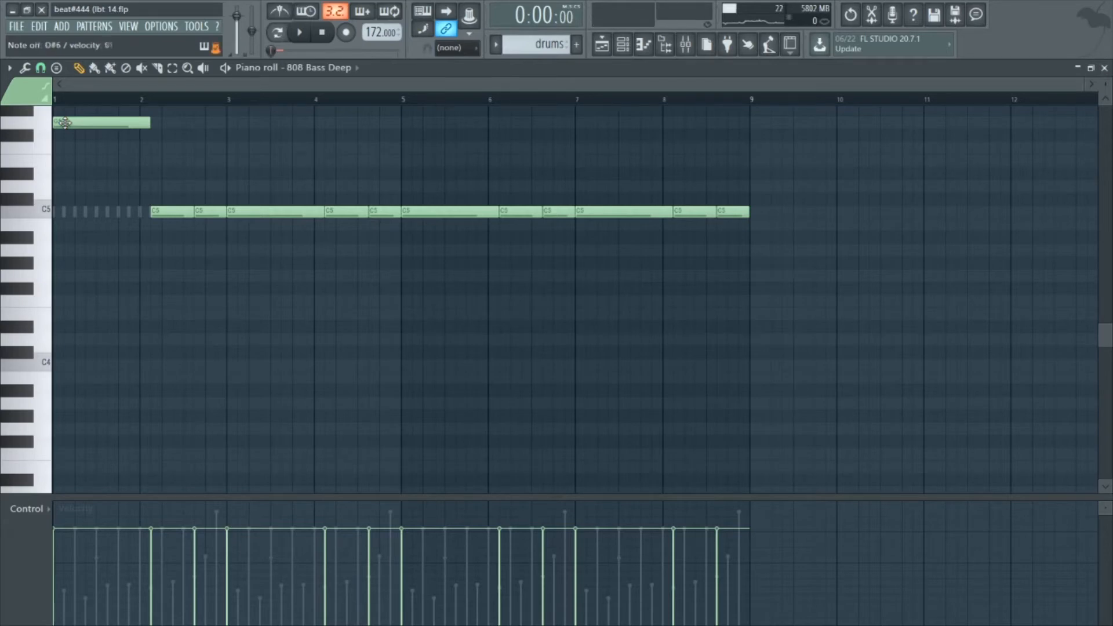
{"action": "scroll", "coordinate": [93, 157], "scroll_direction": "up", "scroll_amount": 3}
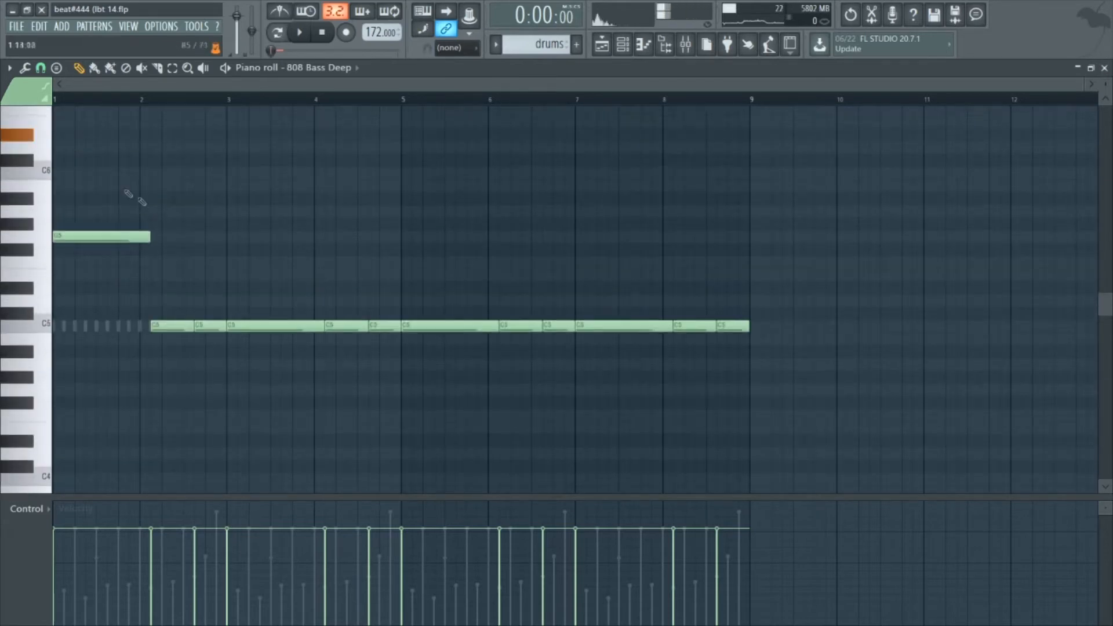
Step: Try the second and third 808 notes at D#5 and play back the bass line
{"action": "left_click_drag", "start_coordinate": [165, 321], "coordinate": [158, 288]}
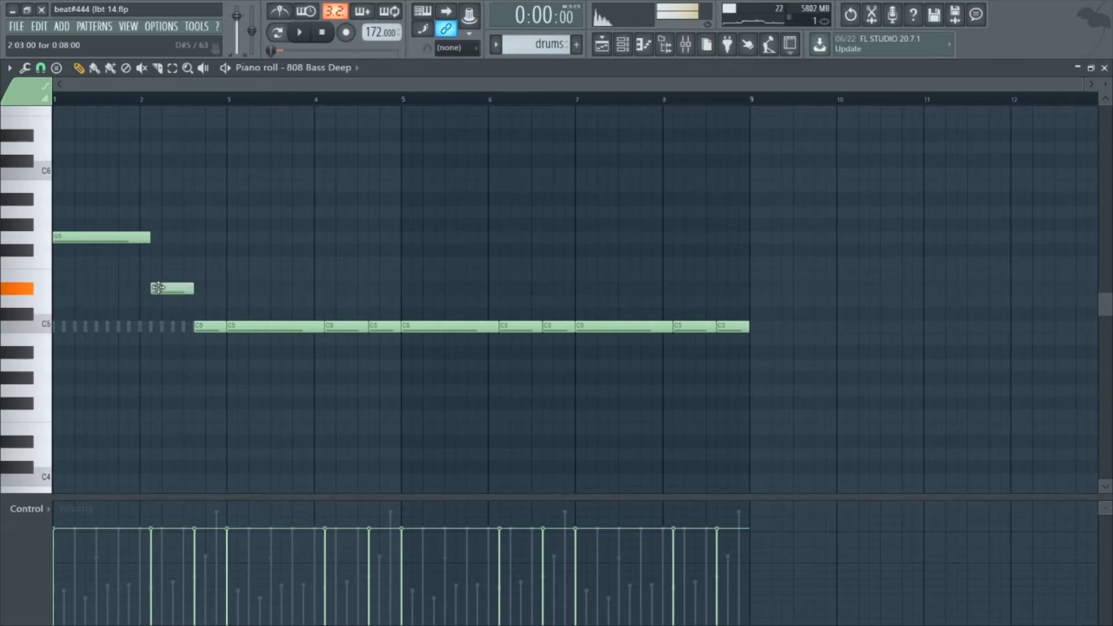
{"action": "left_click_drag", "start_coordinate": [207, 328], "coordinate": [207, 289]}
{"action": "left_click", "coordinate": [302, 32]}
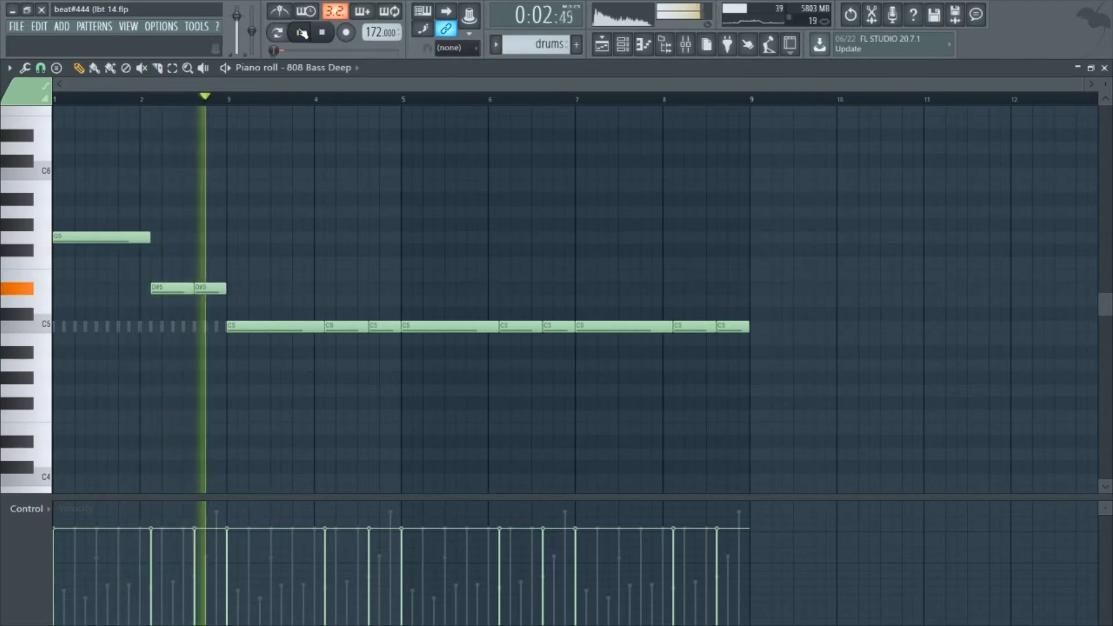
{"action": "key", "text": "space"}
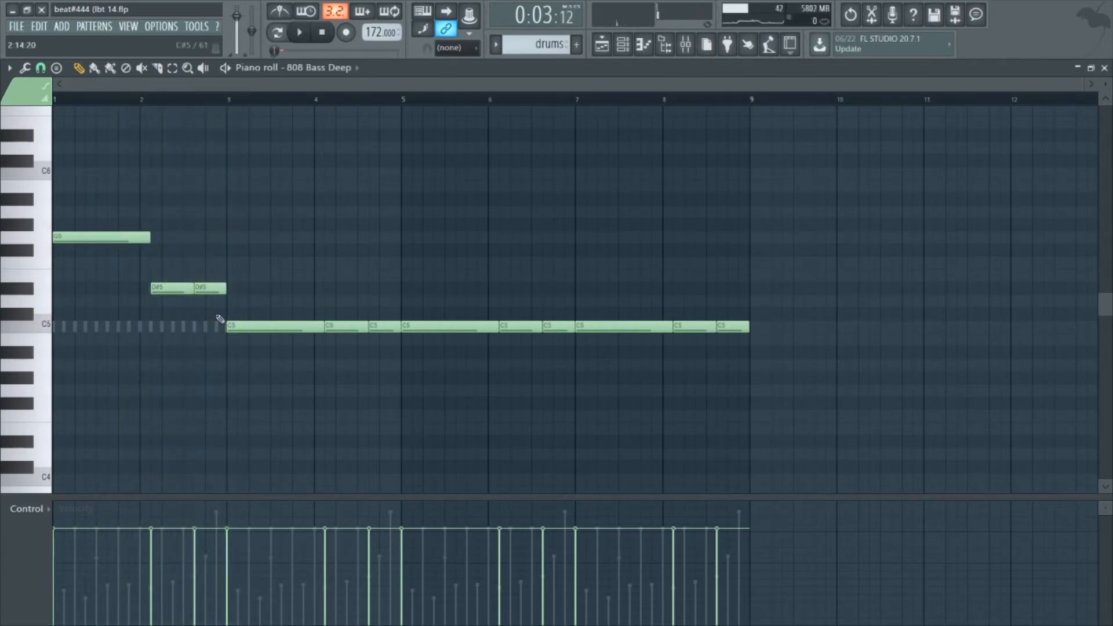
Step: Move the second and third 808 notes to G5 and the three notes of bars 3 and 4 to D#5
{"action": "left_click", "coordinate": [256, 340]}
{"action": "left_click_drag", "start_coordinate": [255, 332], "coordinate": [256, 227]}
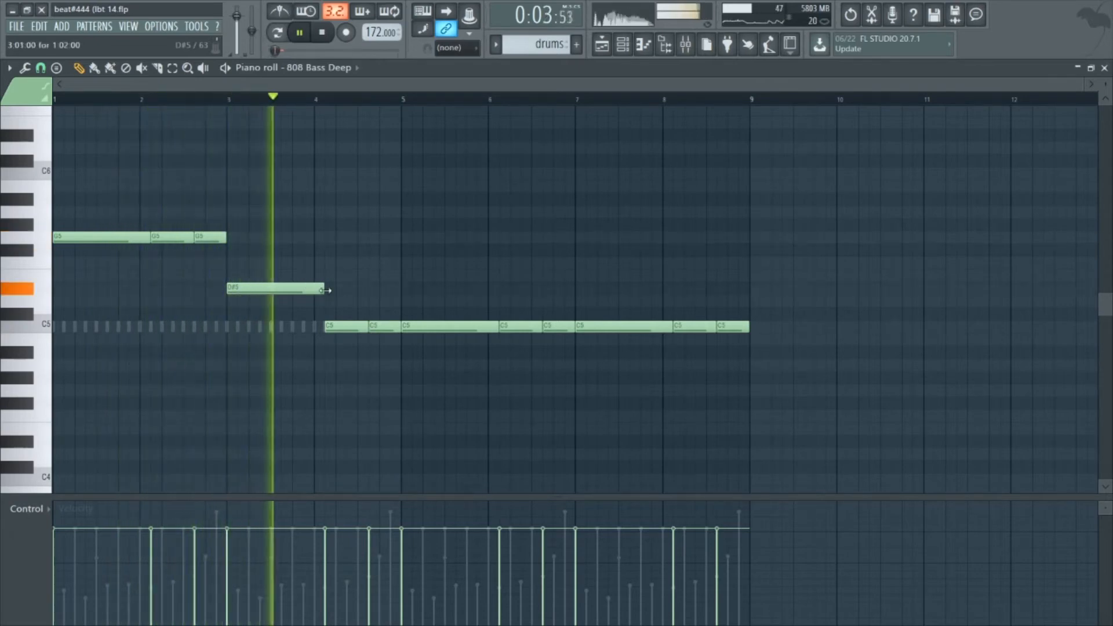
{"action": "left_click_drag", "start_coordinate": [351, 328], "coordinate": [351, 288]}
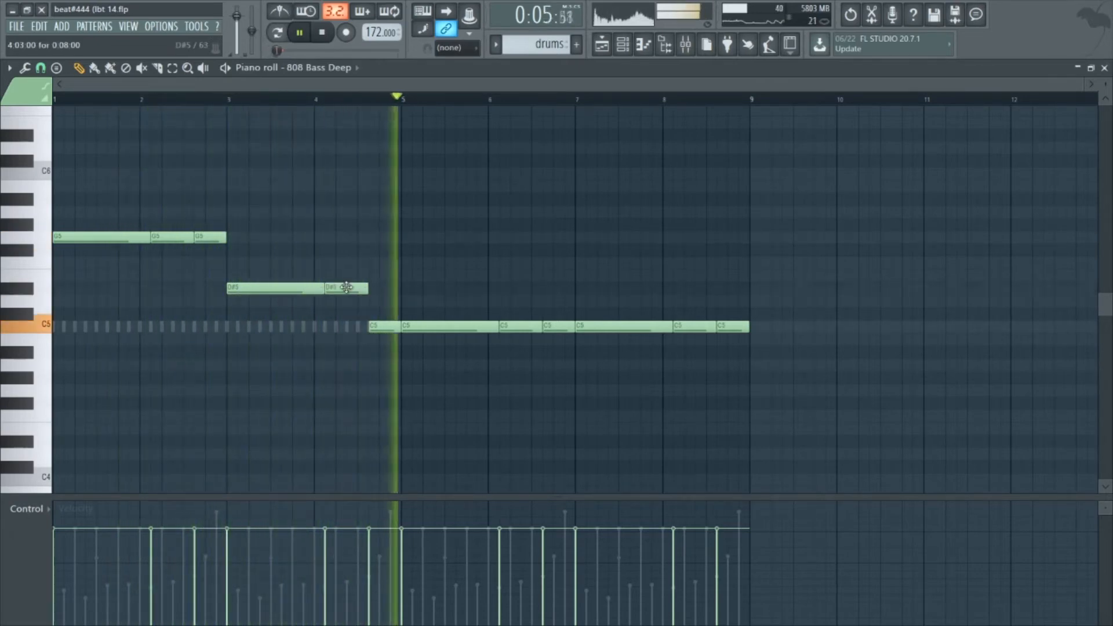
{"action": "left_click_drag", "start_coordinate": [380, 327], "coordinate": [376, 284]}
Step: Move the three 808 notes in bars 5 and 6 to G5
{"action": "left_click_drag", "start_coordinate": [413, 327], "coordinate": [415, 226]}
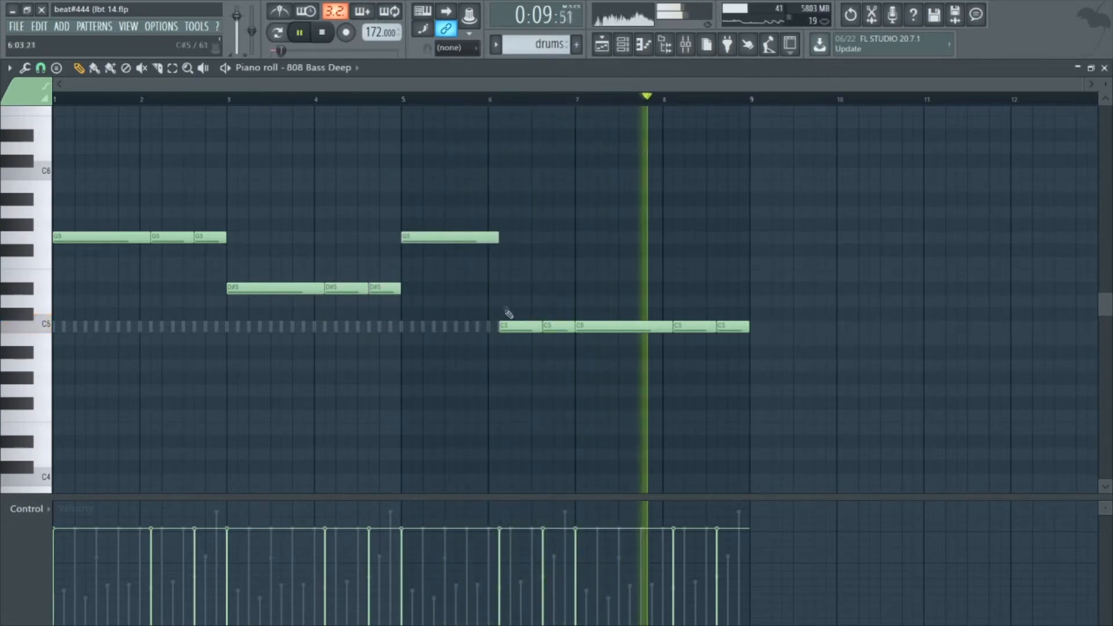
{"action": "left_click_drag", "start_coordinate": [510, 325], "coordinate": [509, 237]}
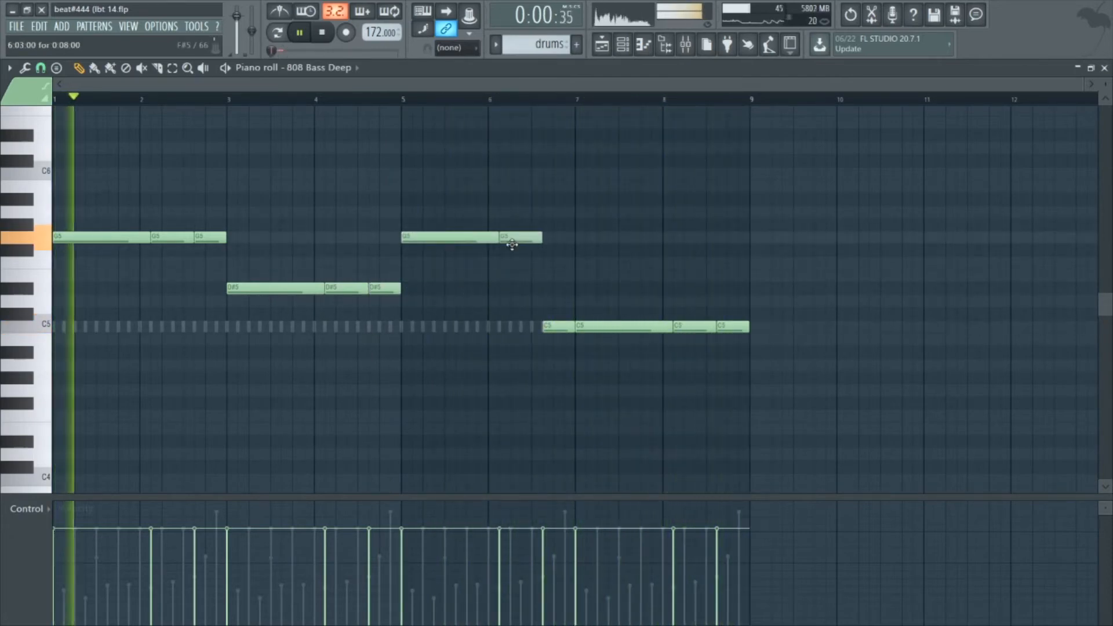
{"action": "left_click_drag", "start_coordinate": [553, 326], "coordinate": [552, 230]}
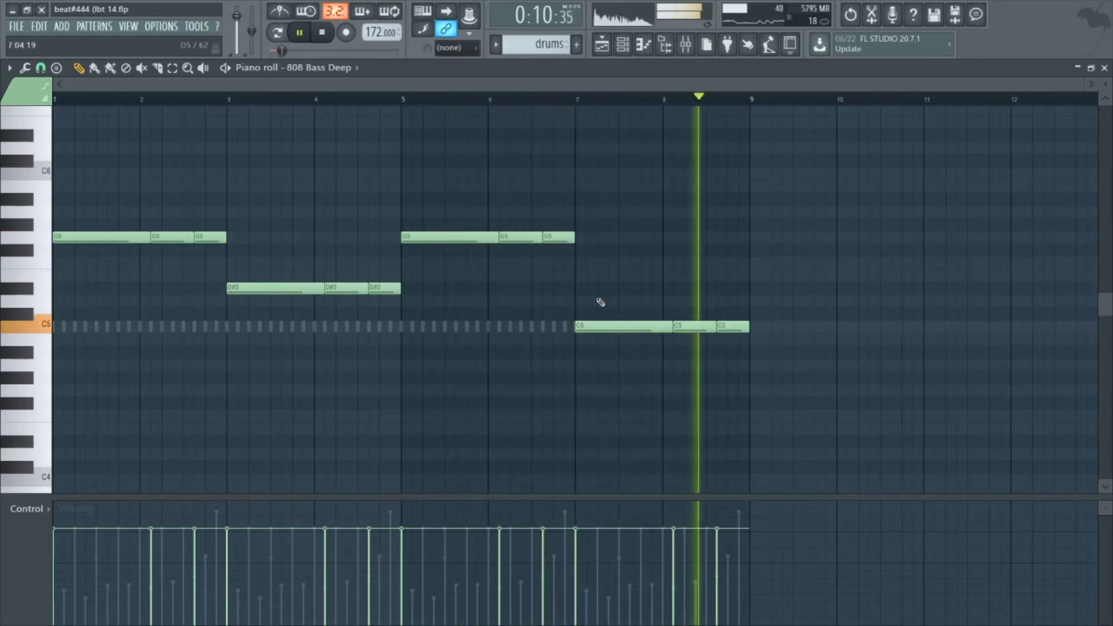
Step: Move the bar 7 note to F#5 and the last two notes to D5 while auditioning the line, and save the project
{"action": "left_click", "coordinate": [309, 29]}
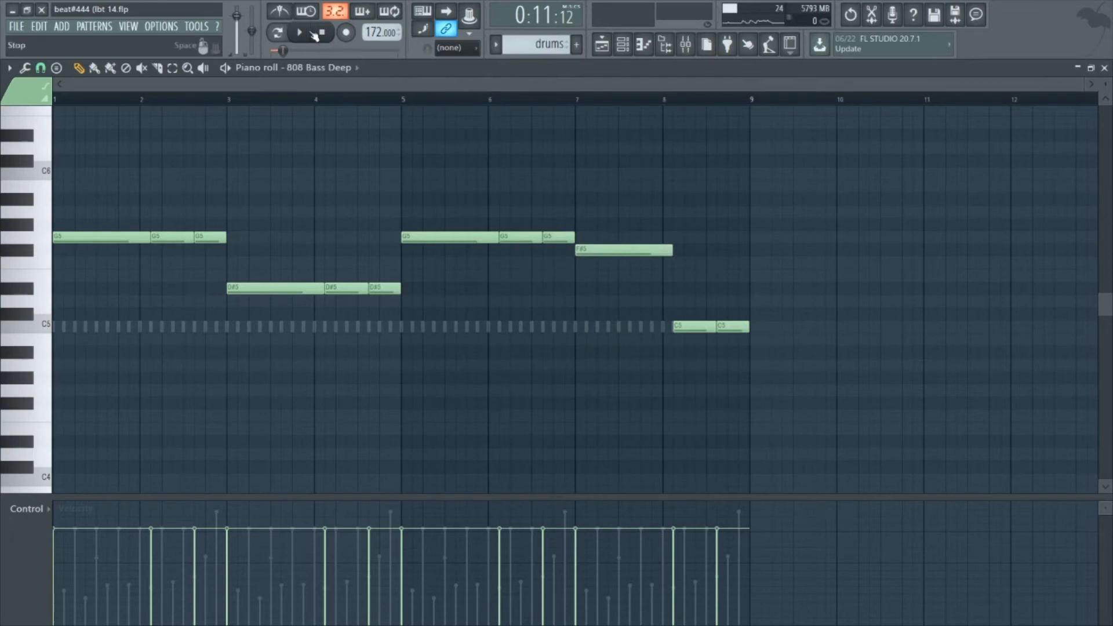
{"action": "left_click", "coordinate": [504, 105]}
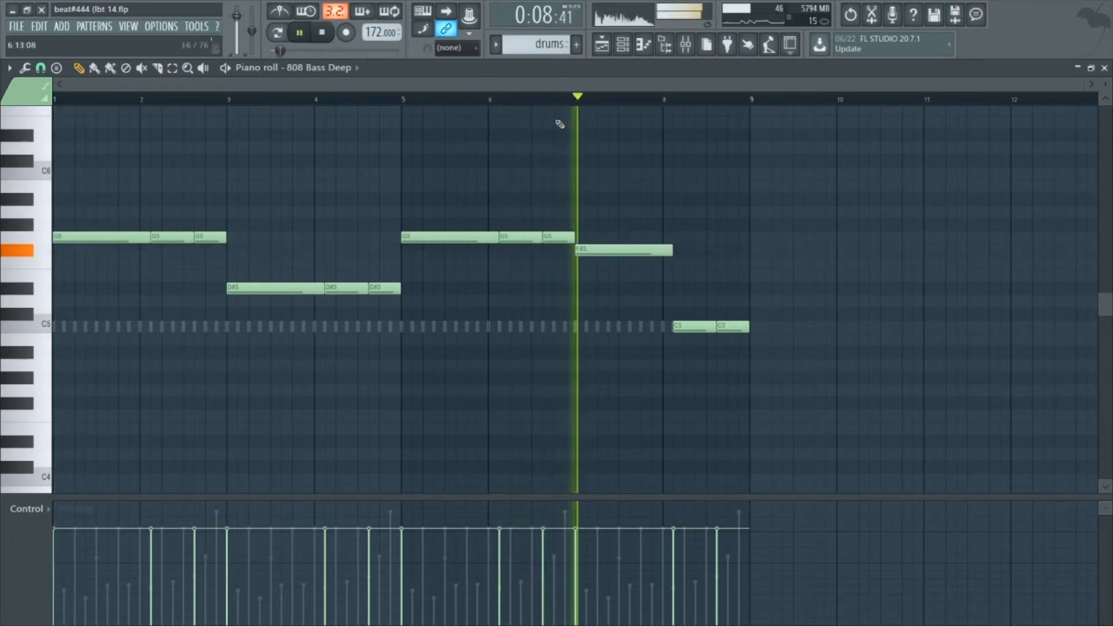
{"action": "left_click", "coordinate": [181, 102]}
{"action": "left_click", "coordinate": [404, 102]}
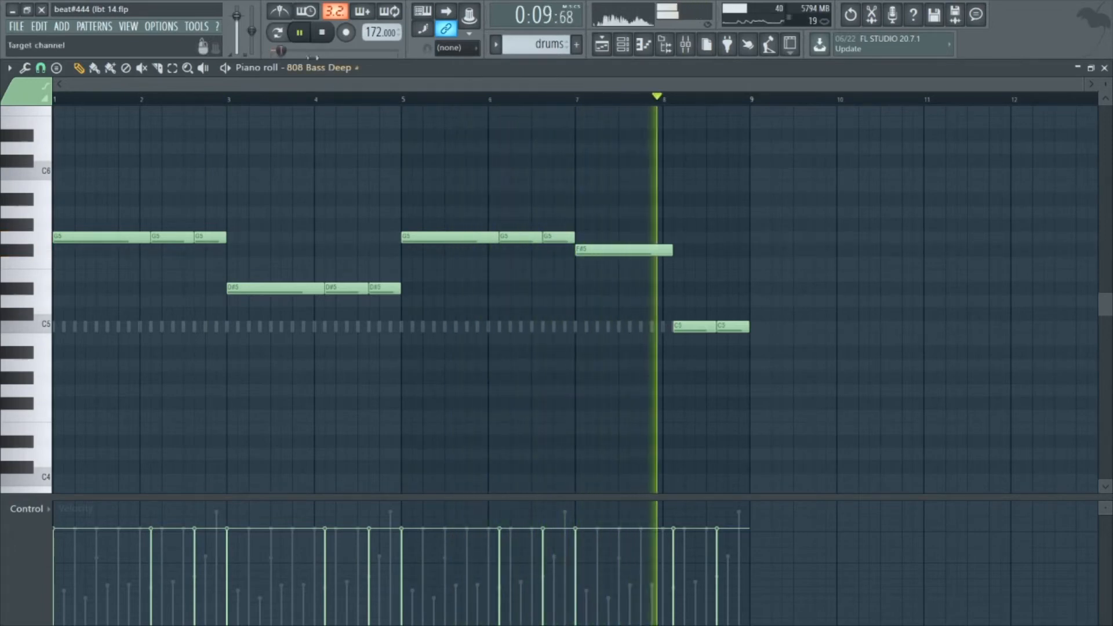
{"action": "left_click", "coordinate": [308, 44]}
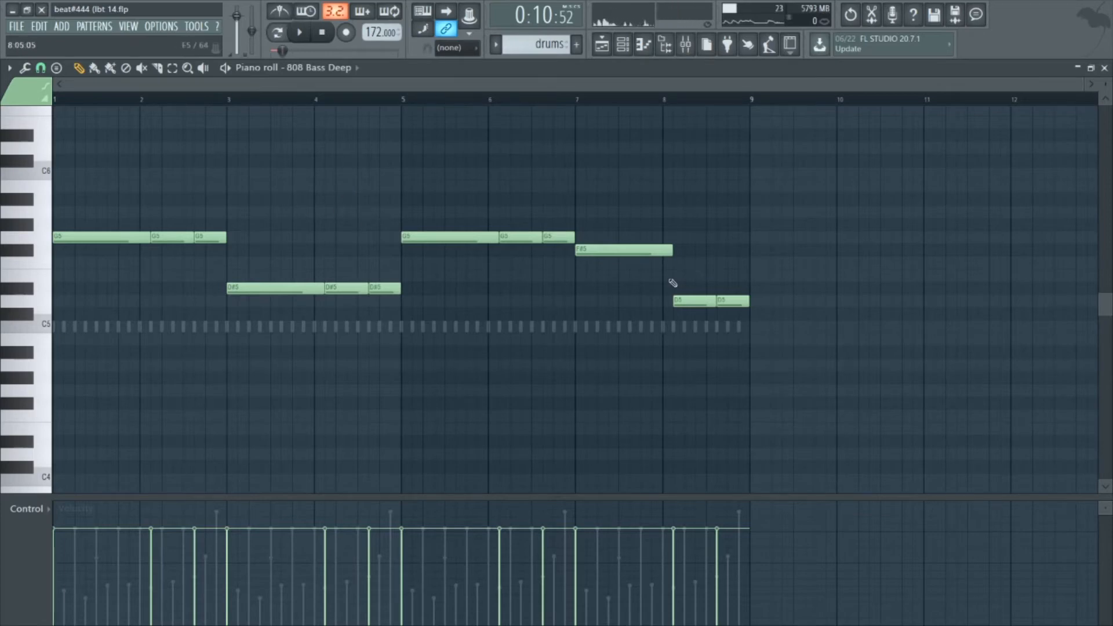
{"action": "left_click", "coordinate": [309, 33]}
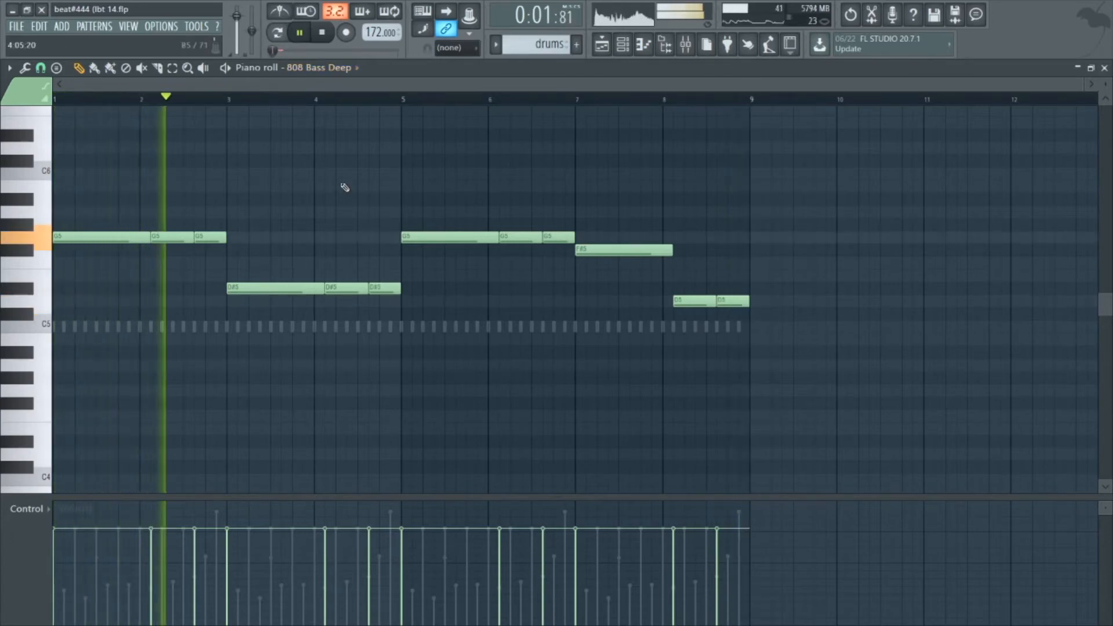
{"action": "key", "text": "ctrl+s"}
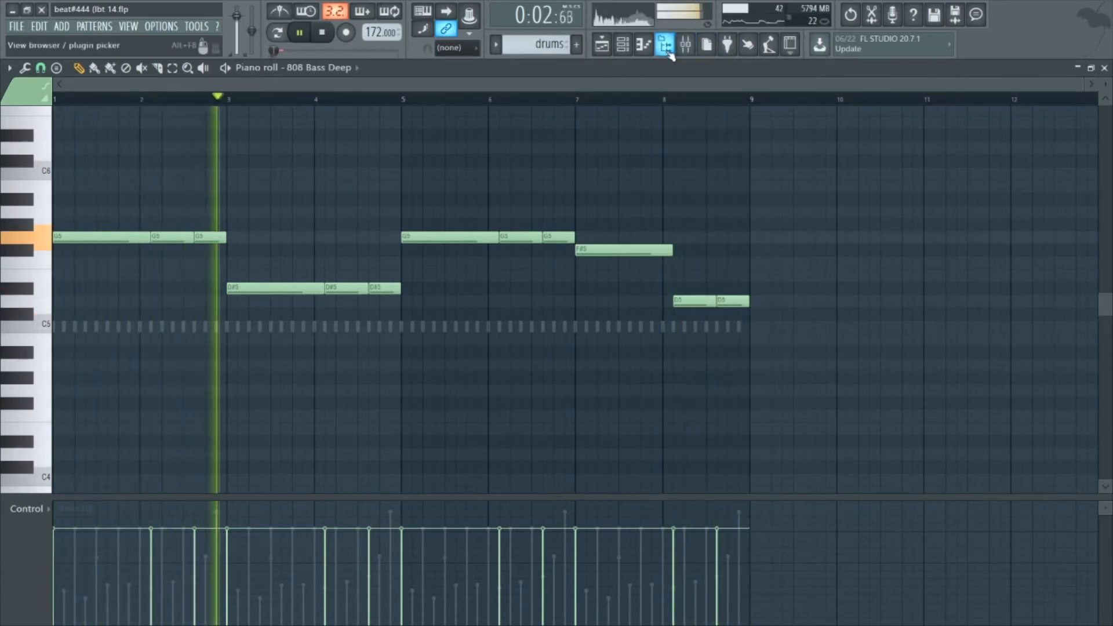
Step: Replace the sample in channel 10 with 808 Bass Em Ex Edit from the 808s folder
{"action": "left_click", "coordinate": [629, 48]}
{"action": "left_click", "coordinate": [626, 48]}
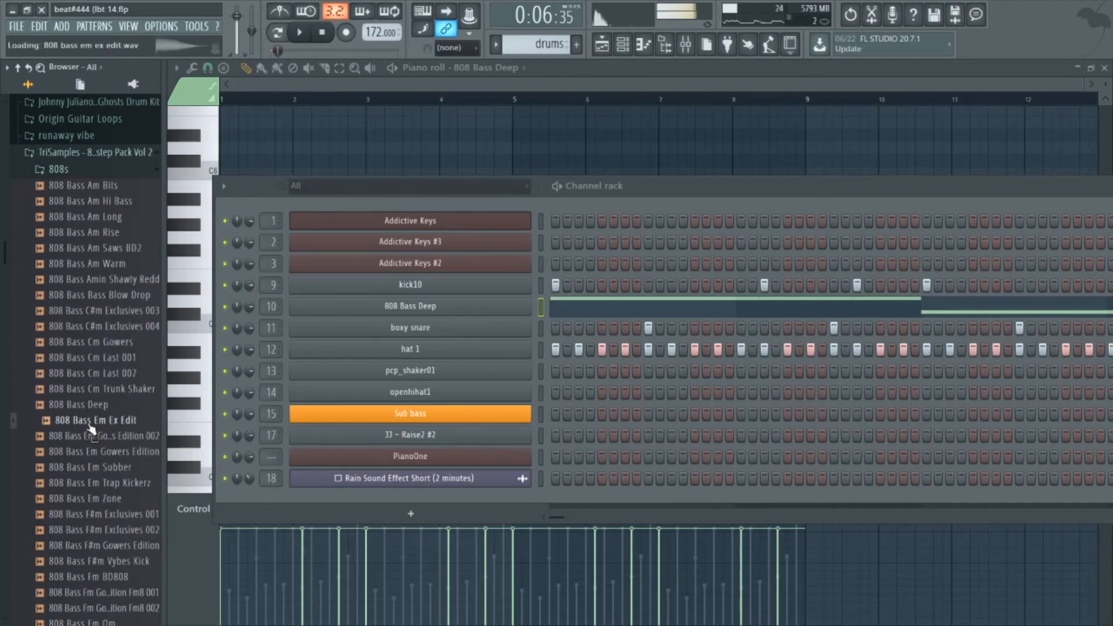
{"action": "left_click_drag", "start_coordinate": [339, 318], "coordinate": [340, 313]}
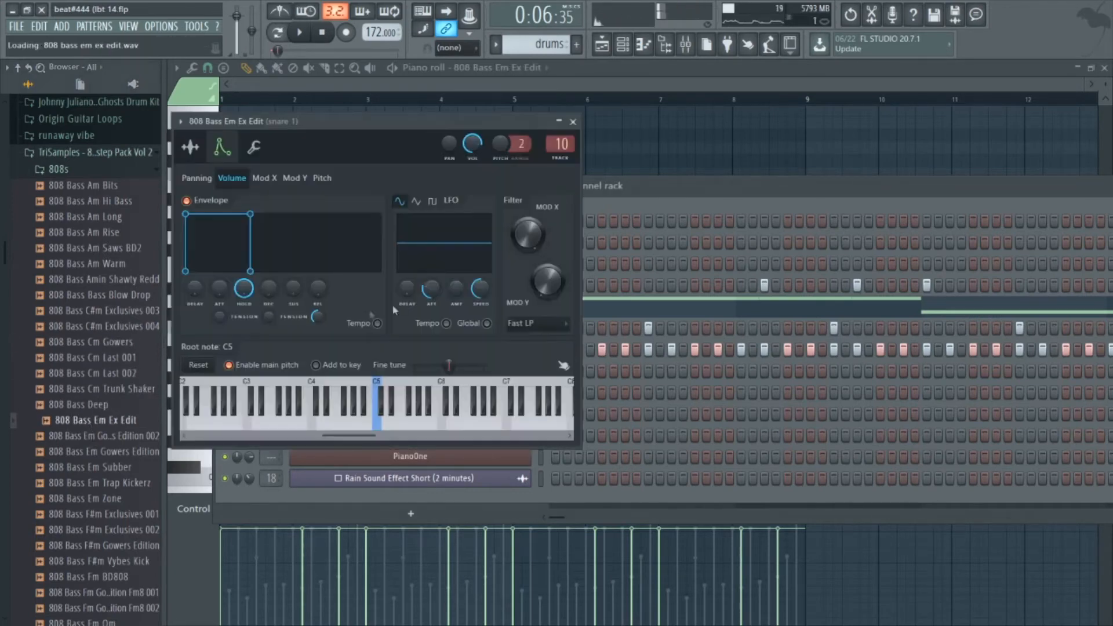
Step: Set the new 808 sample's root note to E5, return to its piano roll and save the project
{"action": "left_click", "coordinate": [254, 149]}
{"action": "left_click", "coordinate": [240, 152]}
{"action": "left_click", "coordinate": [255, 149]}
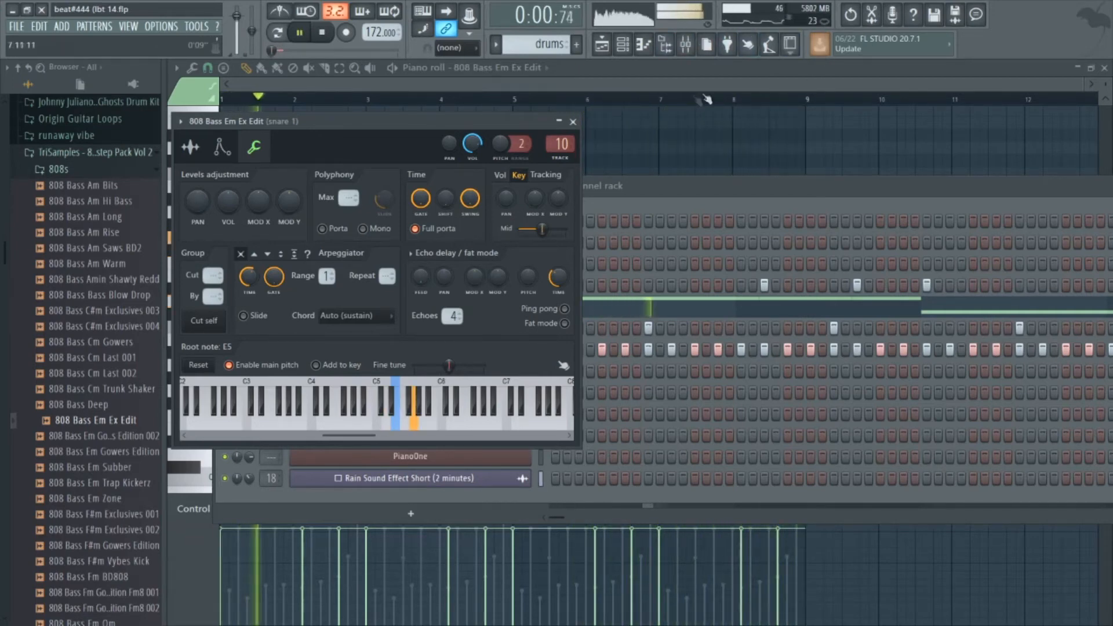
{"action": "key", "text": "F7"}
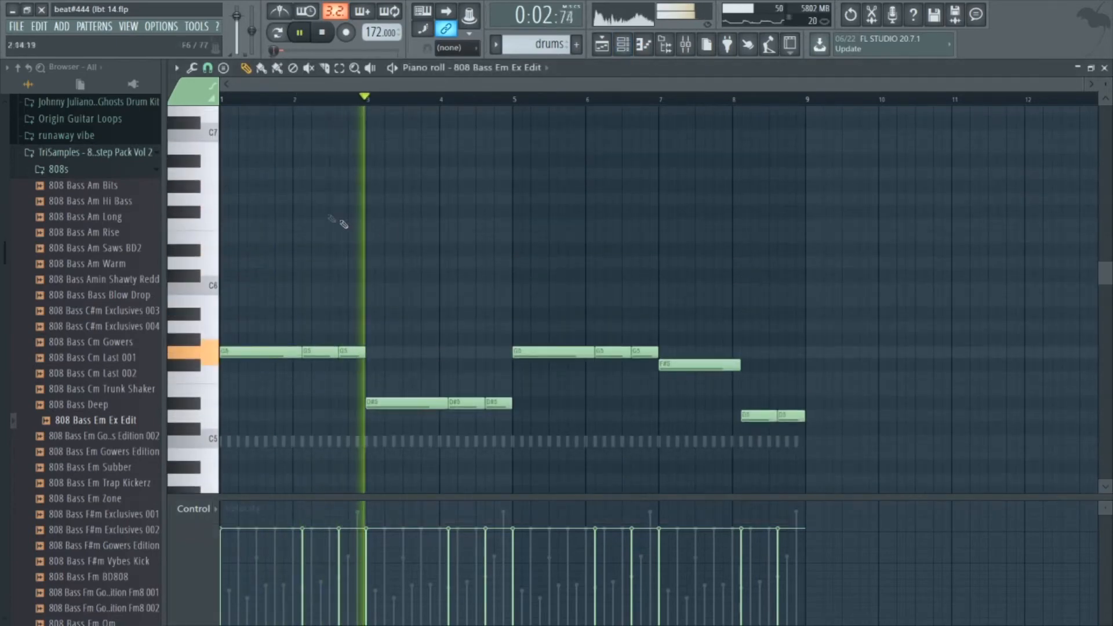
{"action": "key", "text": "ctrl+s"}
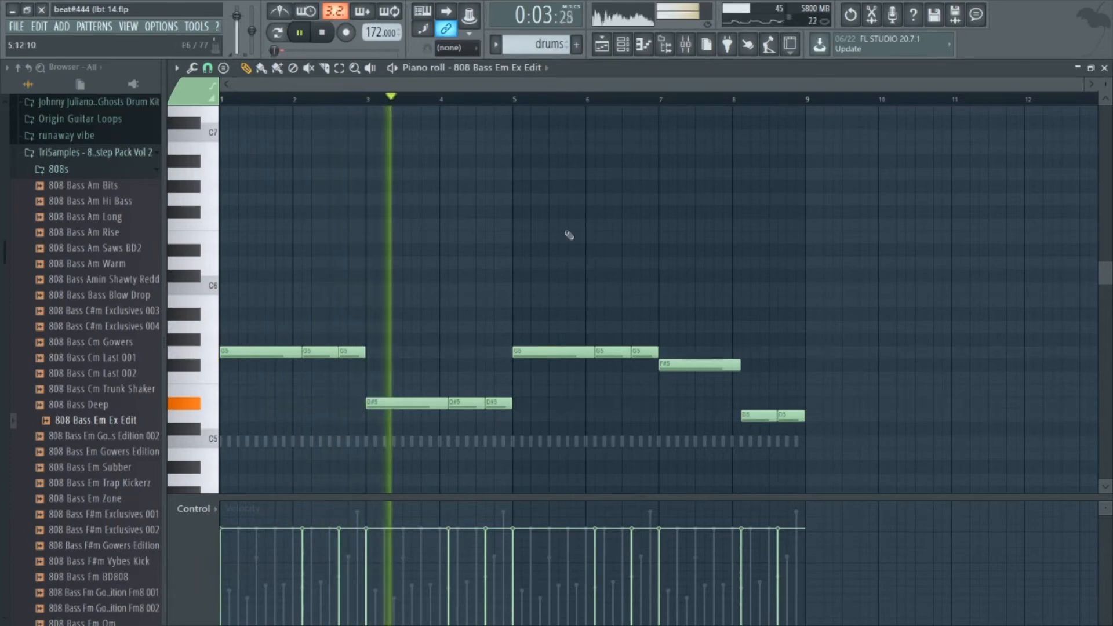
Step: Add a G#6 note at the end of bar 2, make it a slide note and shorten it to end at bar 3
{"action": "scroll", "coordinate": [441, 301], "scroll_direction": "down", "scroll_amount": 3}
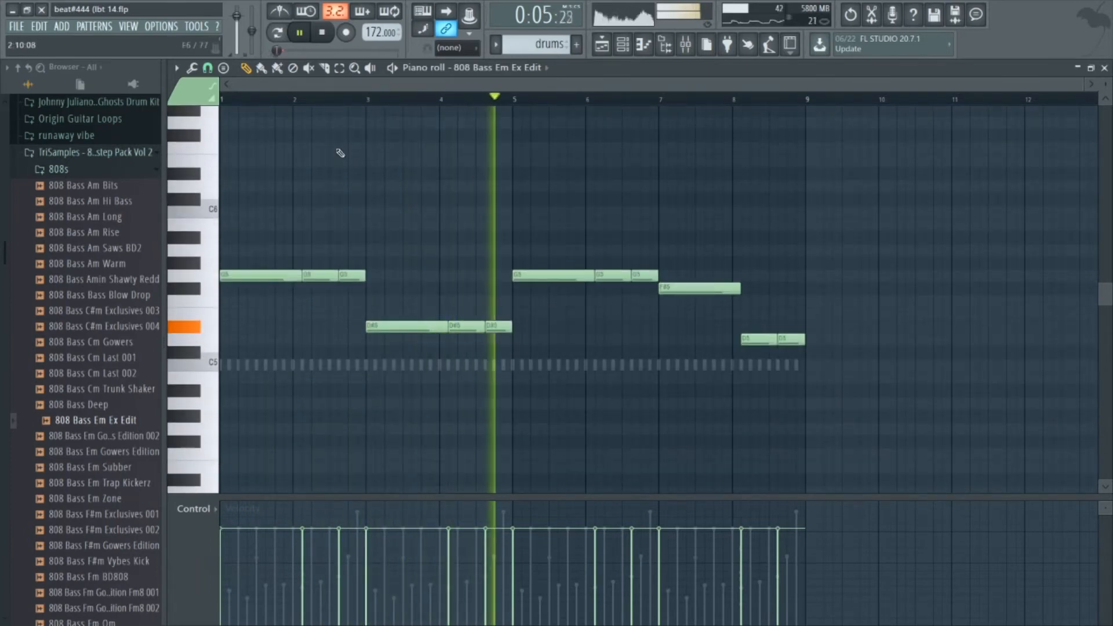
{"action": "scroll", "coordinate": [342, 156], "scroll_direction": "up", "scroll_amount": 2}
{"action": "left_click", "coordinate": [355, 147]}
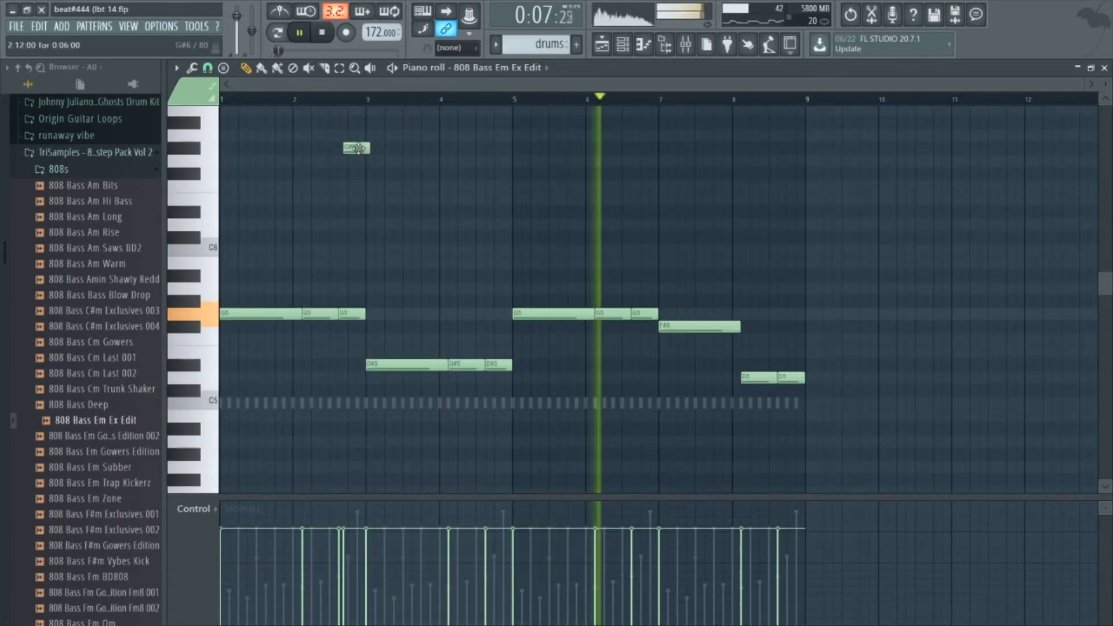
{"action": "scroll", "coordinate": [360, 168], "scroll_direction": "up", "scroll_amount": 2}
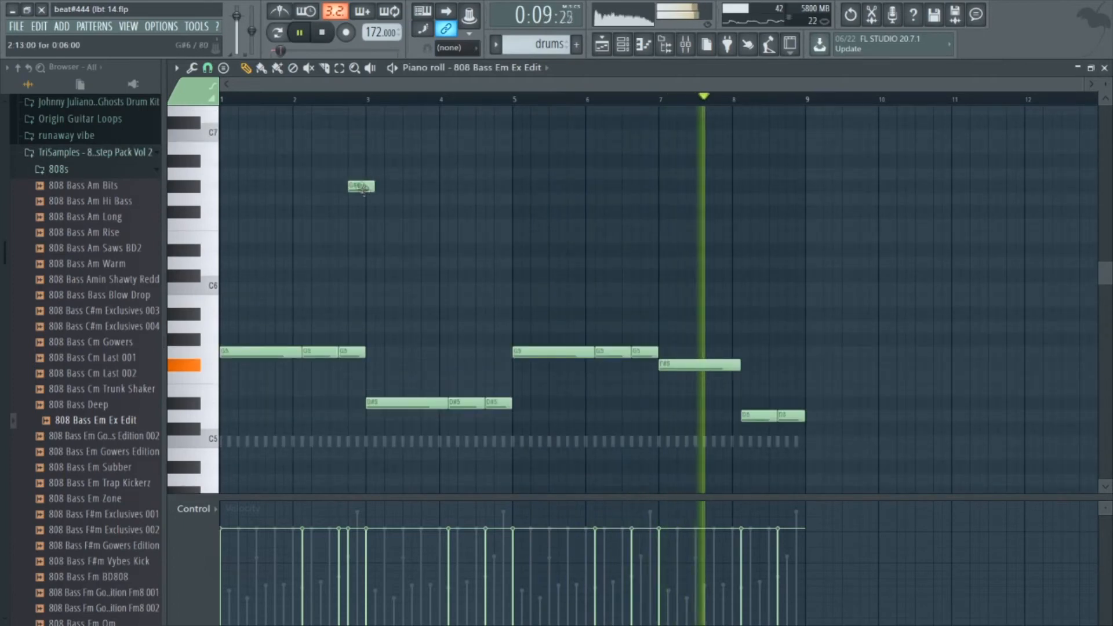
{"action": "double_click", "coordinate": [364, 186]}
{"action": "left_click", "coordinate": [470, 298]}
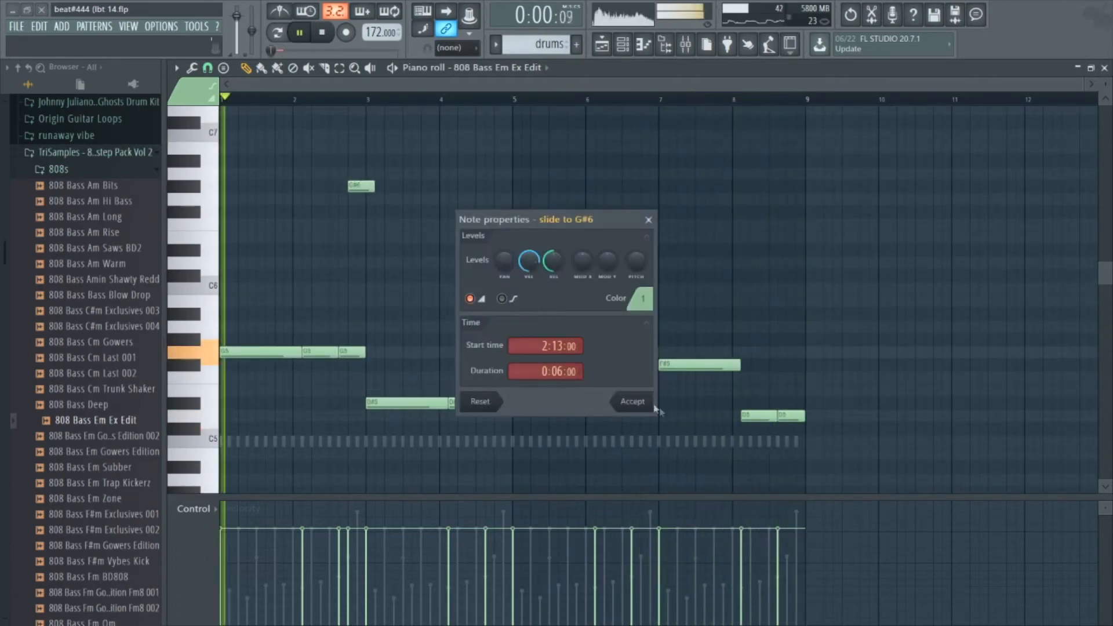
{"action": "left_click", "coordinate": [640, 403]}
{"action": "left_click_drag", "start_coordinate": [372, 189], "coordinate": [363, 189]}
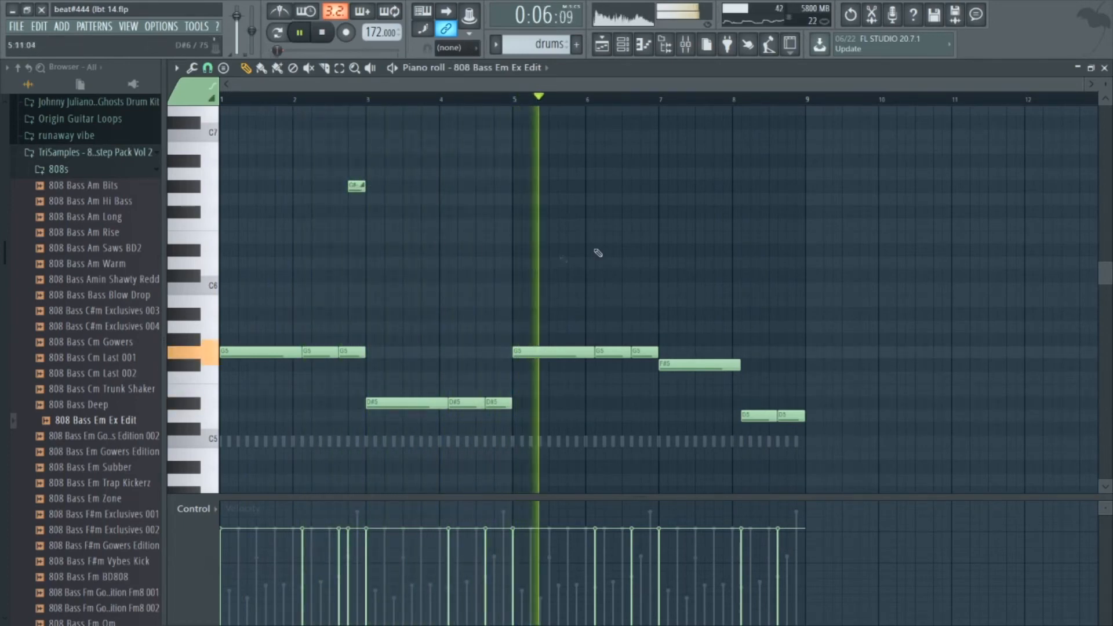
Step: Try a G#6 slide note at the end of bar 6 and a C#6 one at the end of bar 7, removing the bar 6 note
{"action": "left_click", "coordinate": [645, 186]}
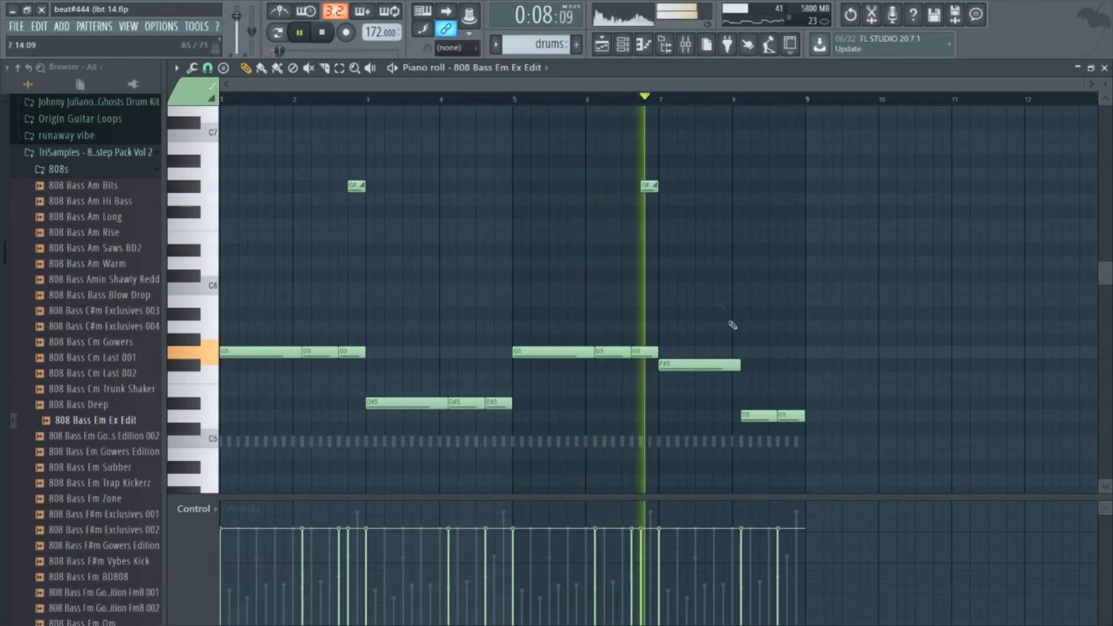
{"action": "left_click", "coordinate": [722, 275]}
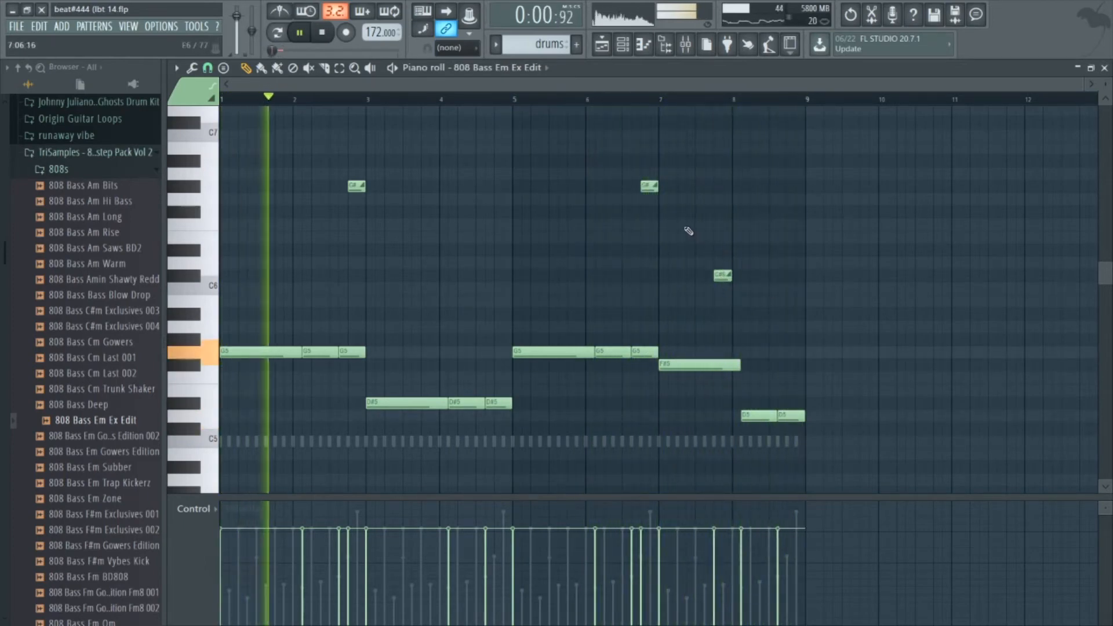
{"action": "right_click", "coordinate": [654, 189]}
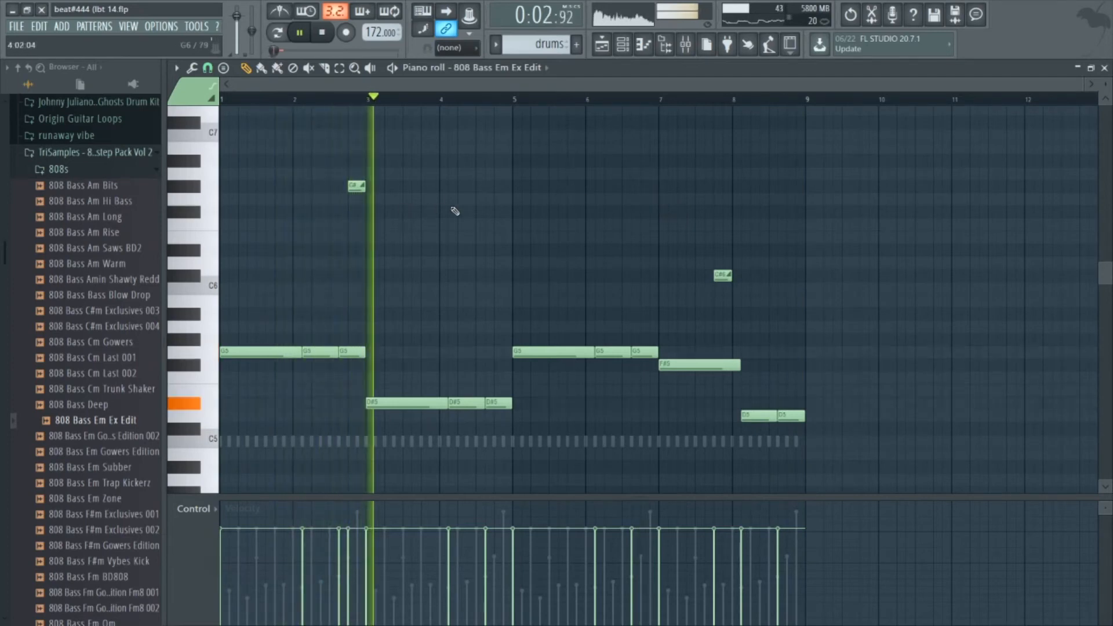
Step: Add G#5 slide notes at the ends of bars 4 and 8, try and remove a C#6 slide in bar 6, and save the project
{"action": "left_click", "coordinate": [500, 338]}
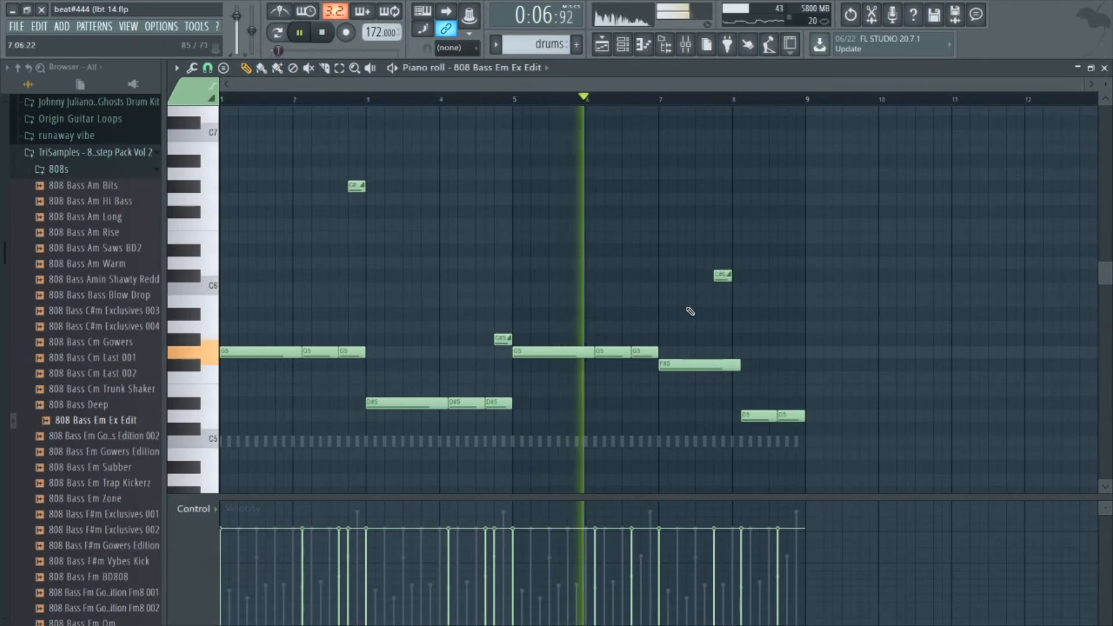
{"action": "left_click", "coordinate": [647, 276]}
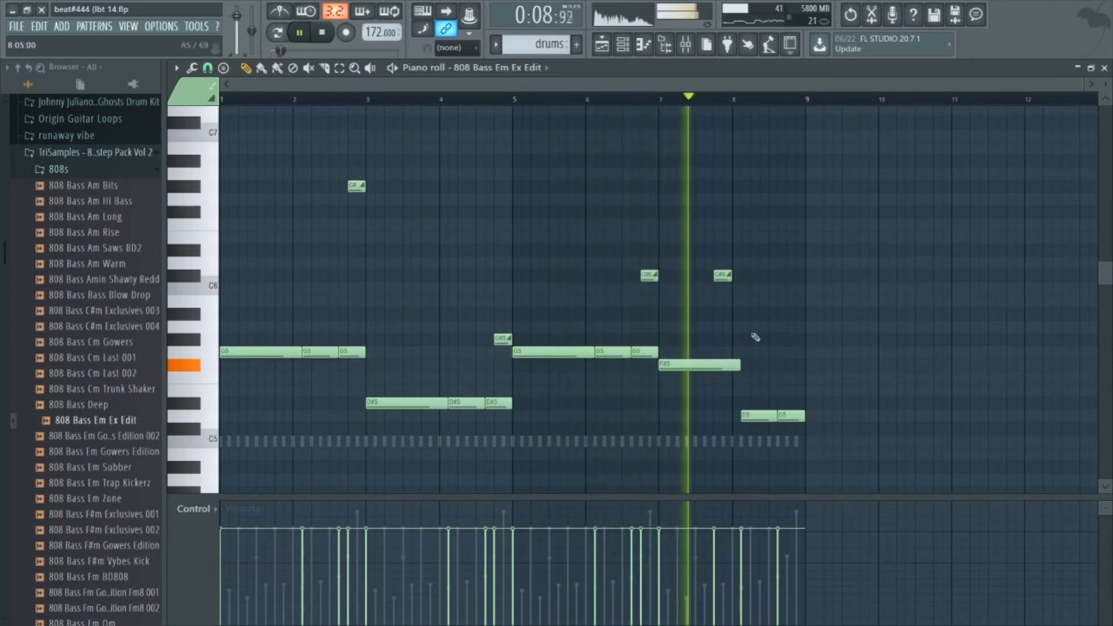
{"action": "left_click", "coordinate": [792, 340]}
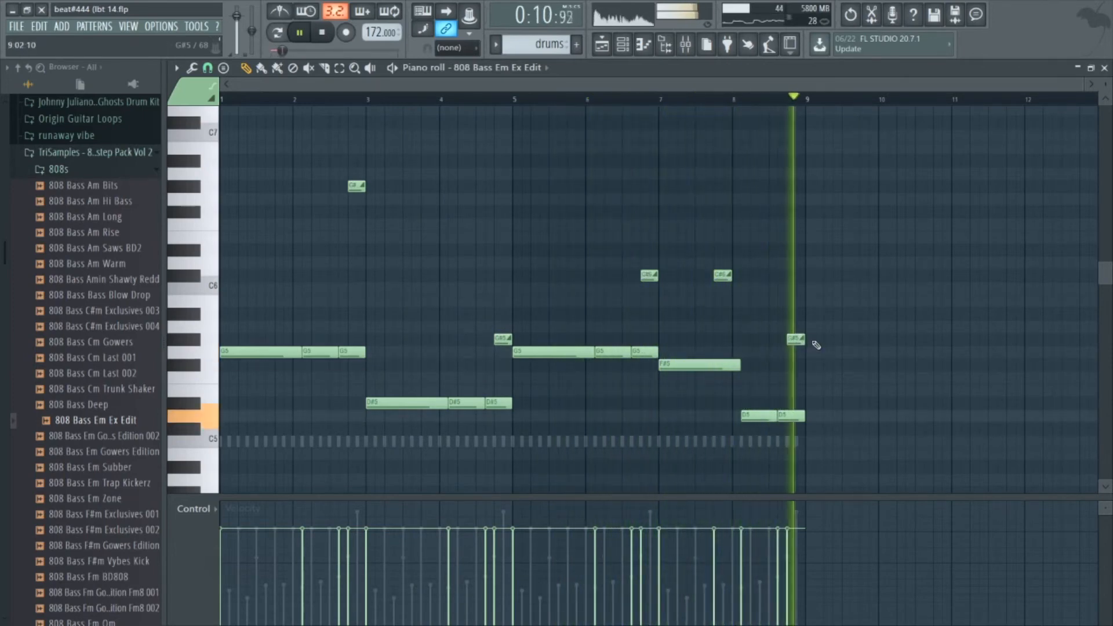
{"action": "right_click", "coordinate": [651, 276]}
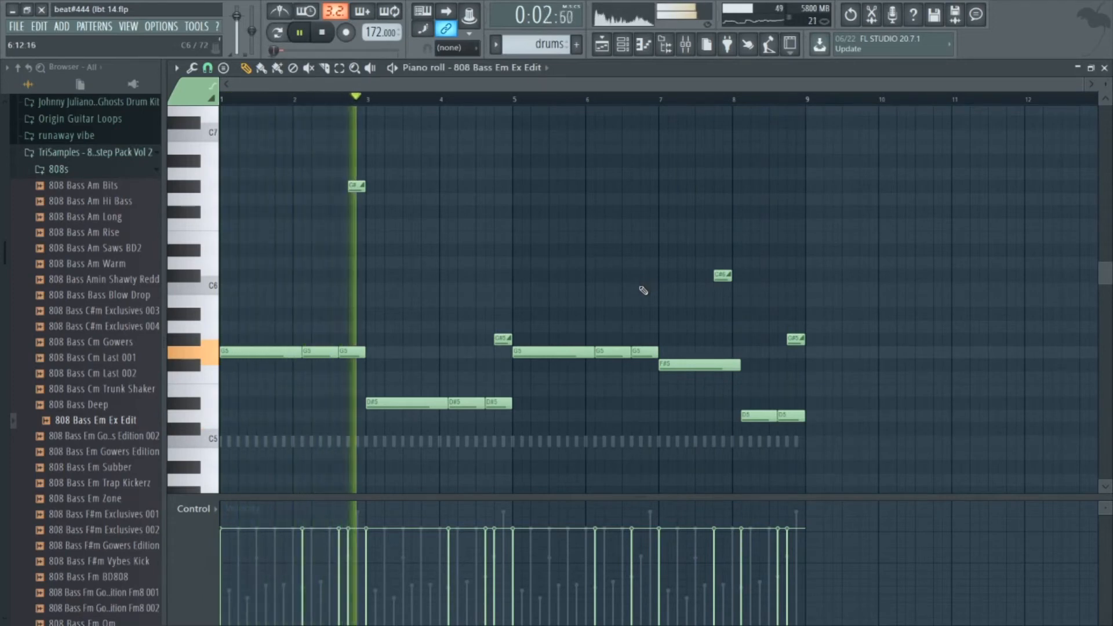
{"action": "key", "text": "ctrl+s"}
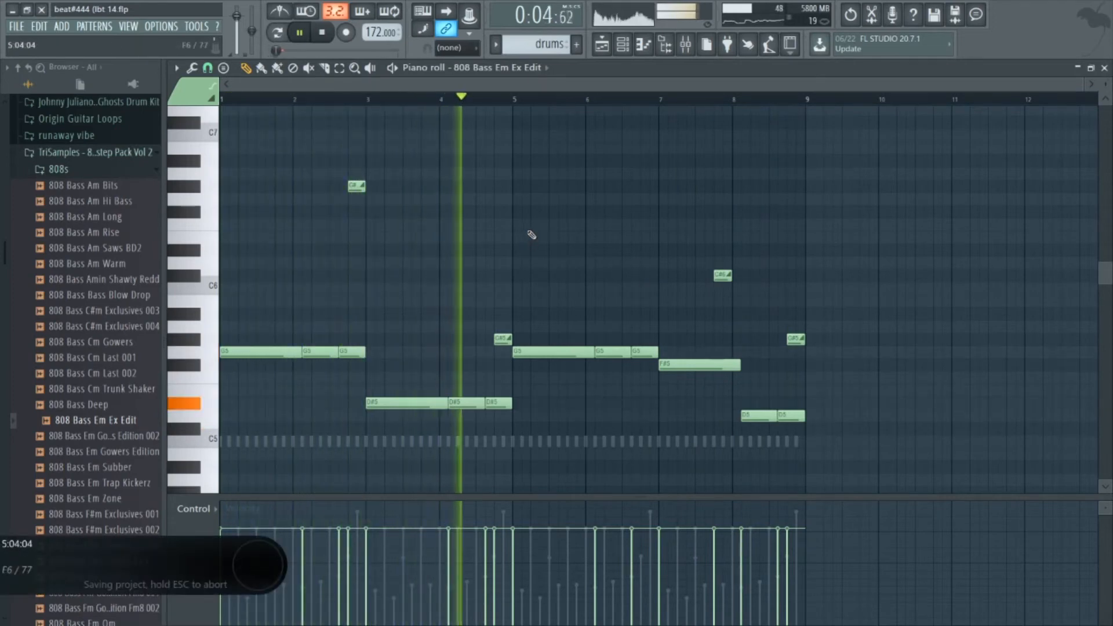
Step: Move the slide note at the end of bar 4 up to C#6 and delete the slide note in bar 7
{"action": "left_click_drag", "start_coordinate": [501, 336], "coordinate": [502, 272]}
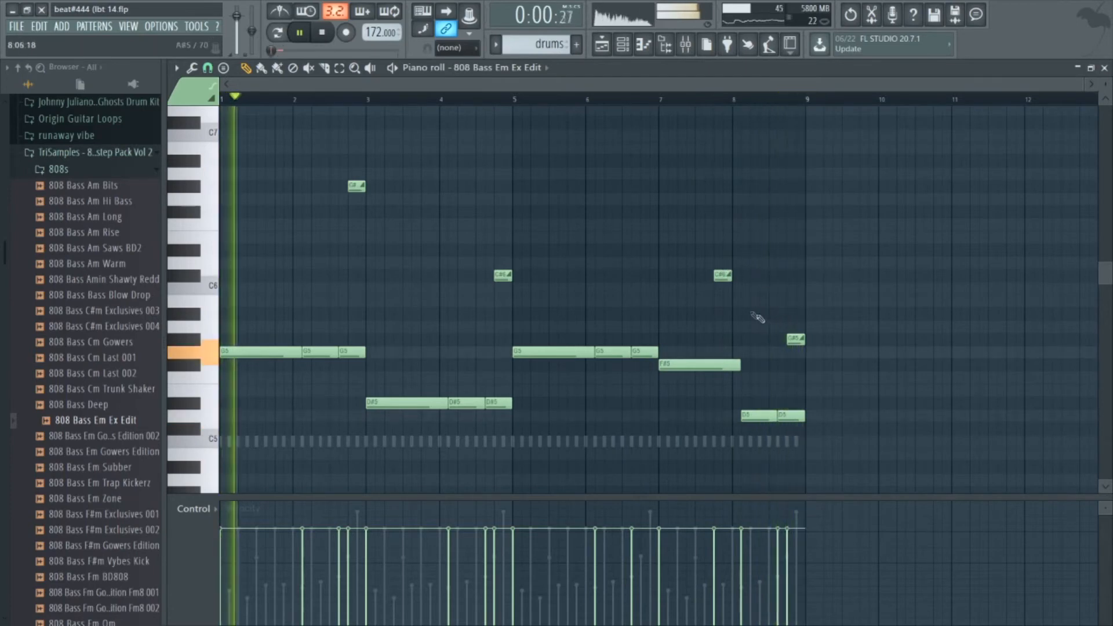
{"action": "right_click", "coordinate": [723, 275]}
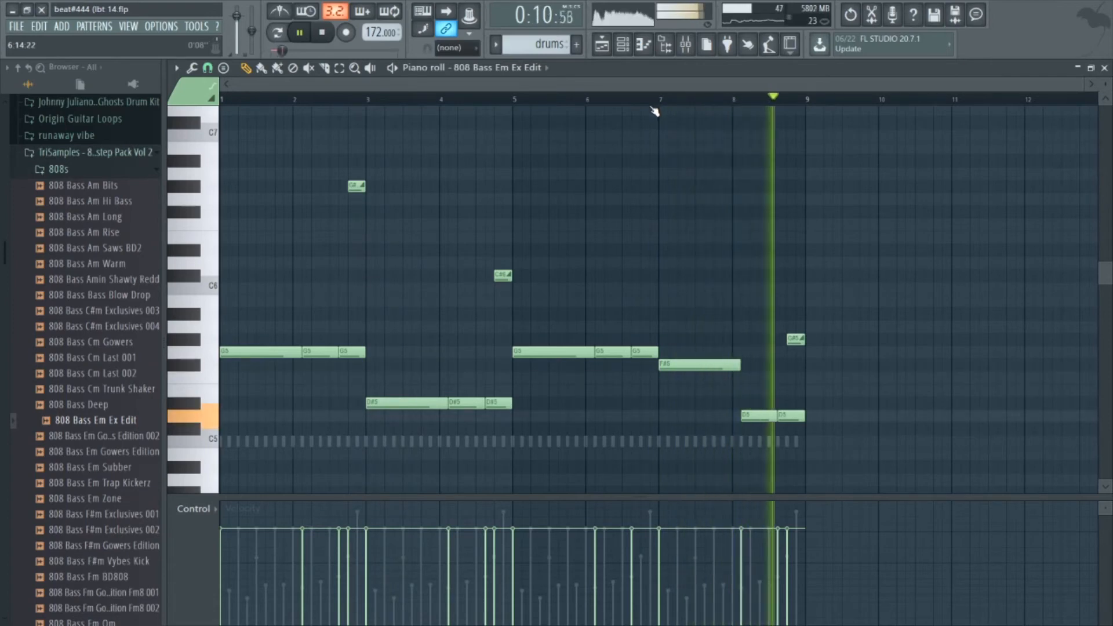
Step: Duplicate the drums, mm and chords clips in the playlist so the copies start at bar 9
{"action": "left_click", "coordinate": [686, 45]}
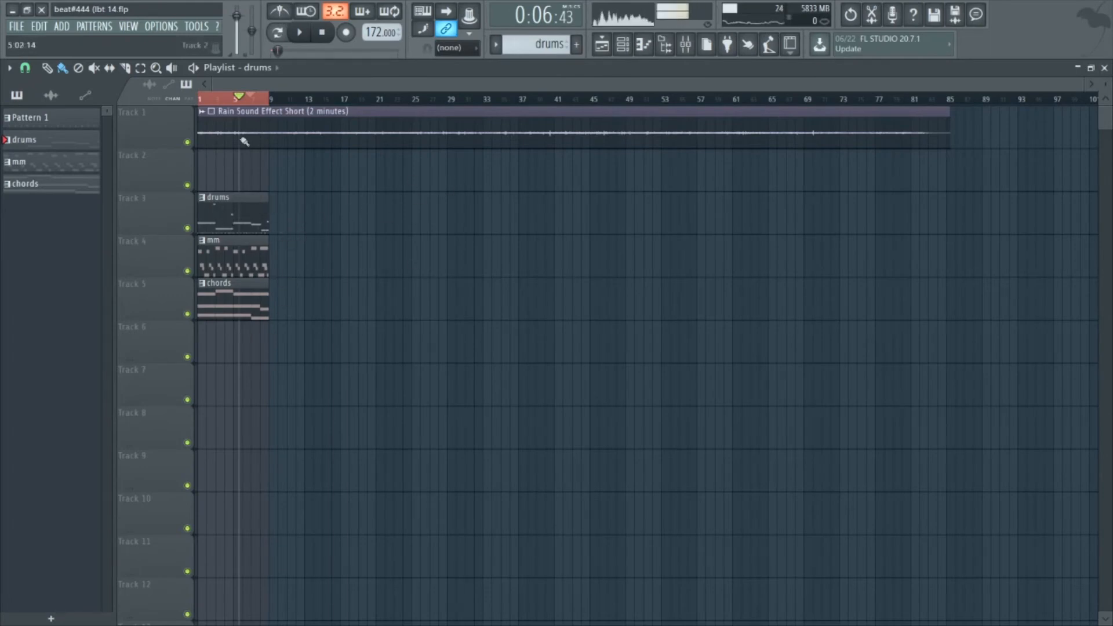
{"action": "left_click_drag", "start_coordinate": [304, 192], "coordinate": [202, 328]}
{"action": "key", "text": "ctrl+b"}
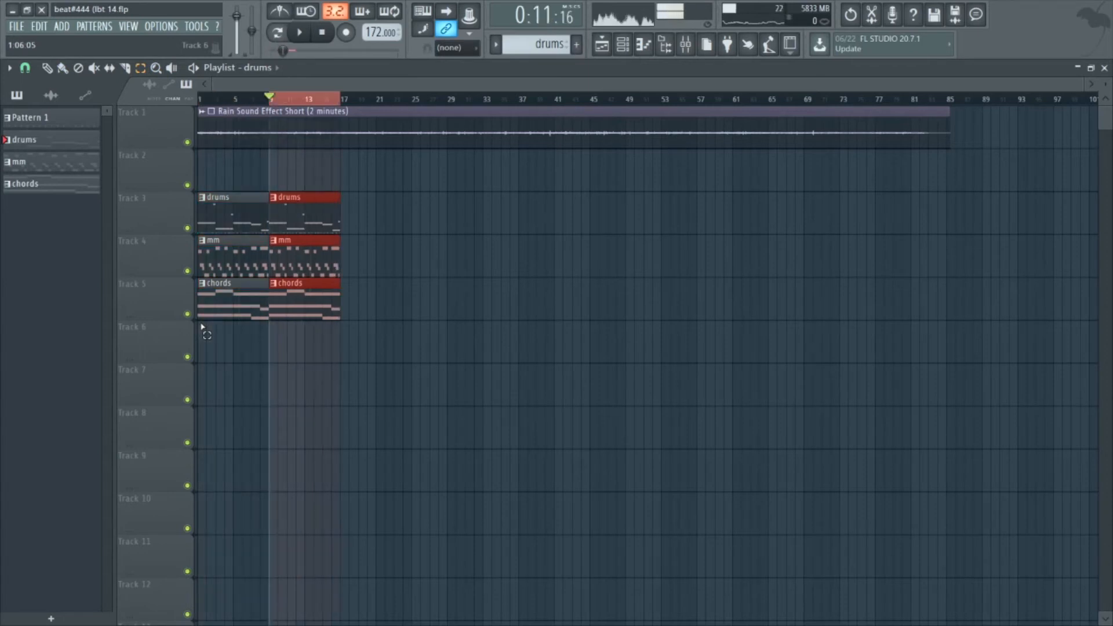
{"action": "left_click", "coordinate": [409, 245]}
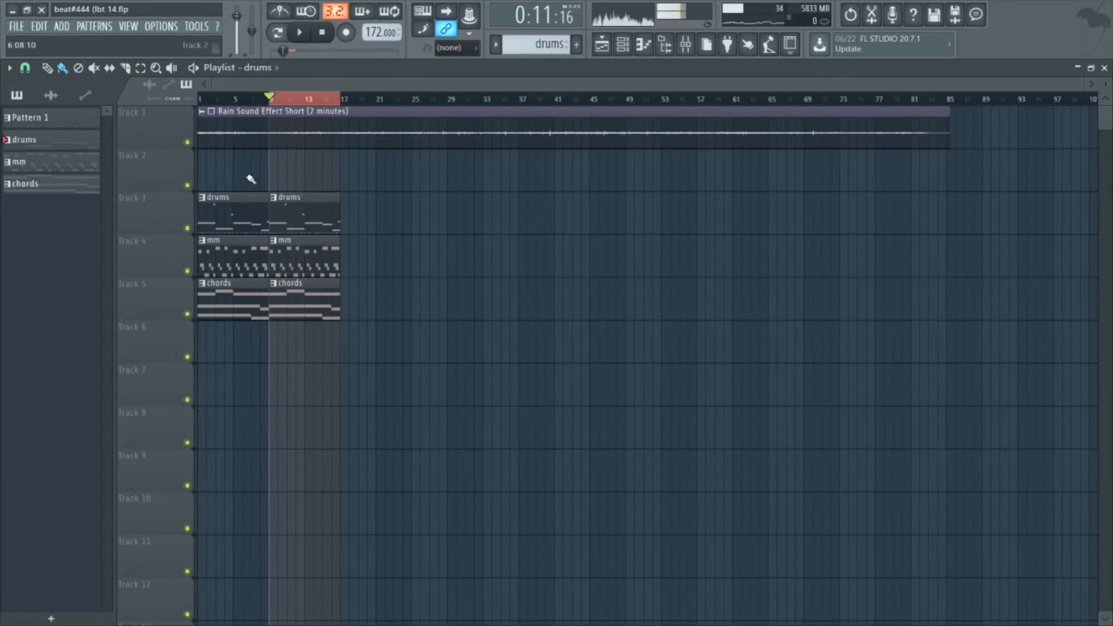
Step: Add four more drums clips on Track 3, running from bar 17 to bar 49, and clear the selection
{"action": "left_click", "coordinate": [234, 101]}
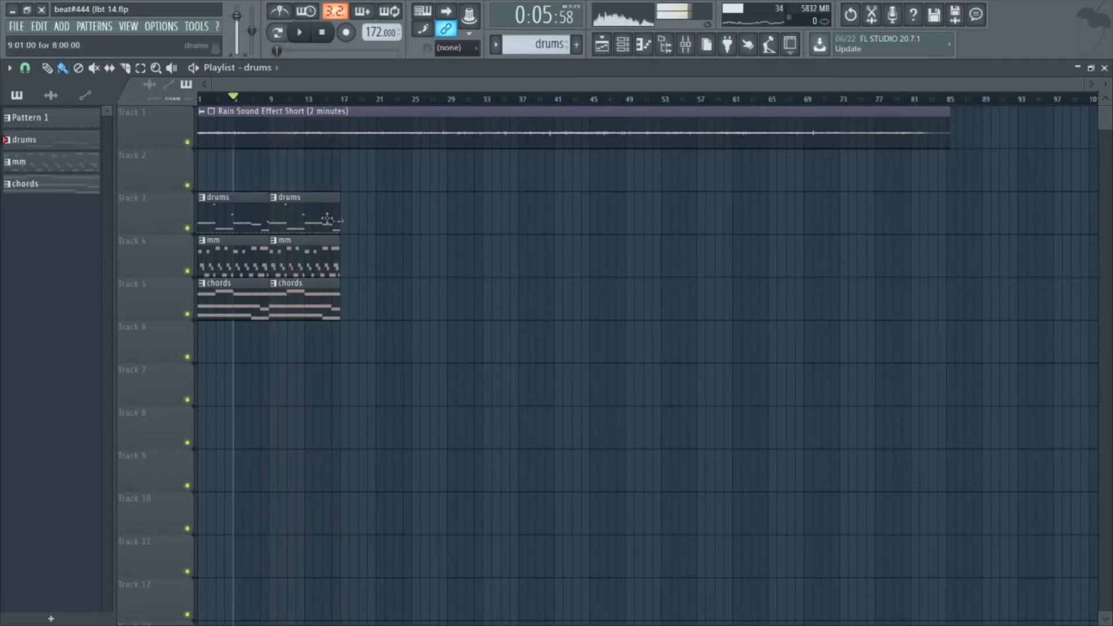
{"action": "left_click_drag", "start_coordinate": [348, 210], "coordinate": [577, 210]}
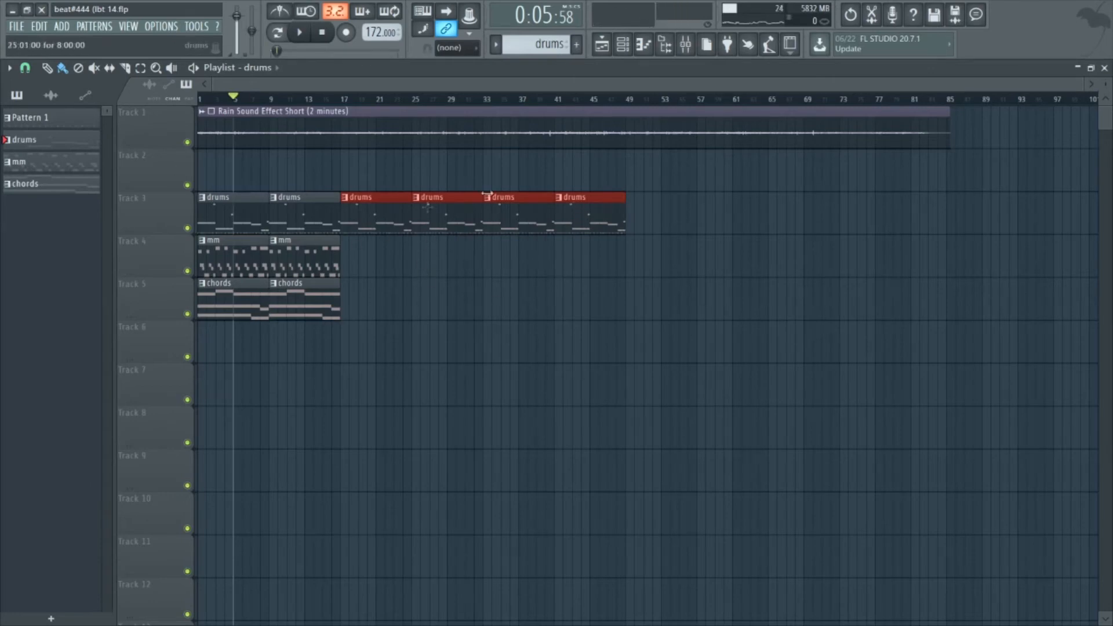
{"action": "key", "text": "ctrl+d"}
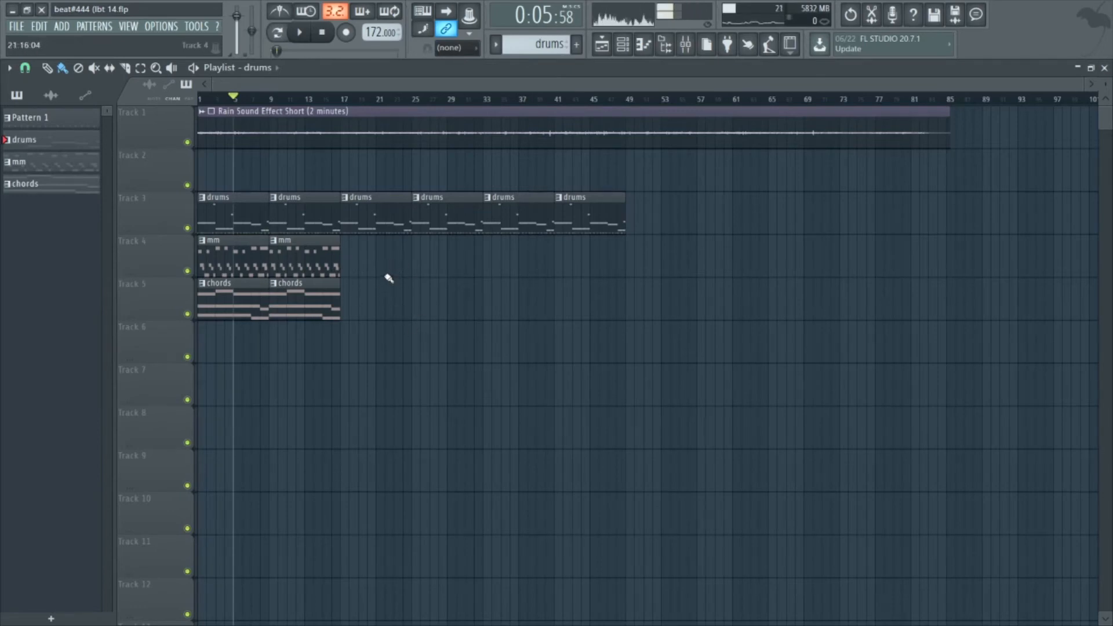
Step: Lower the volume of mixer tracks 1 to 16 together, play the song from bar 17 and return to the playlist
{"action": "left_click", "coordinate": [343, 103]}
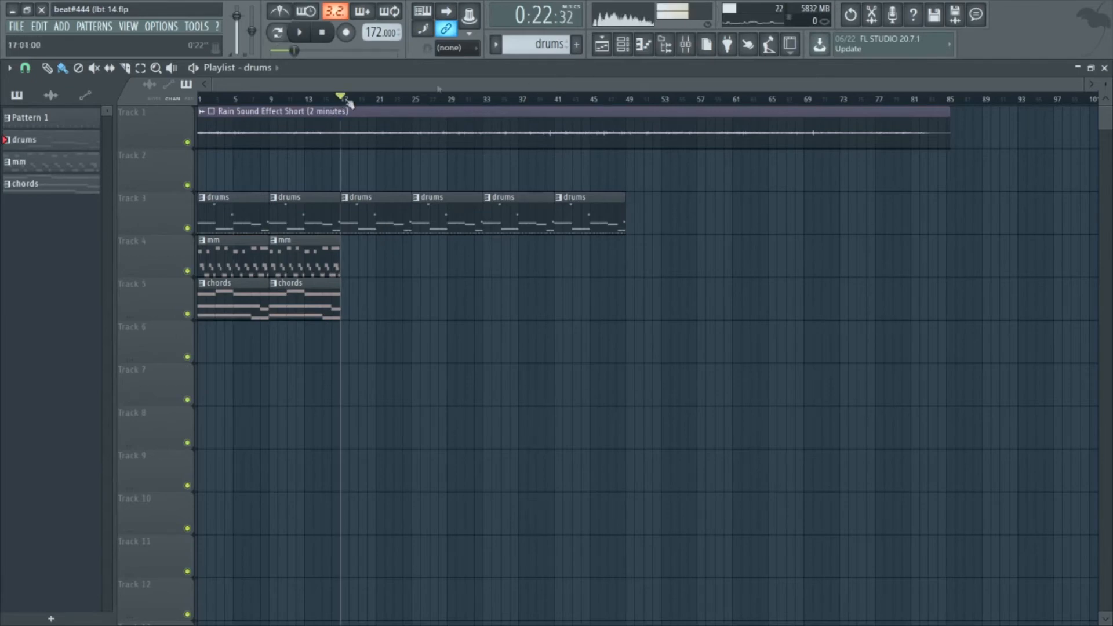
{"action": "left_click", "coordinate": [685, 44]}
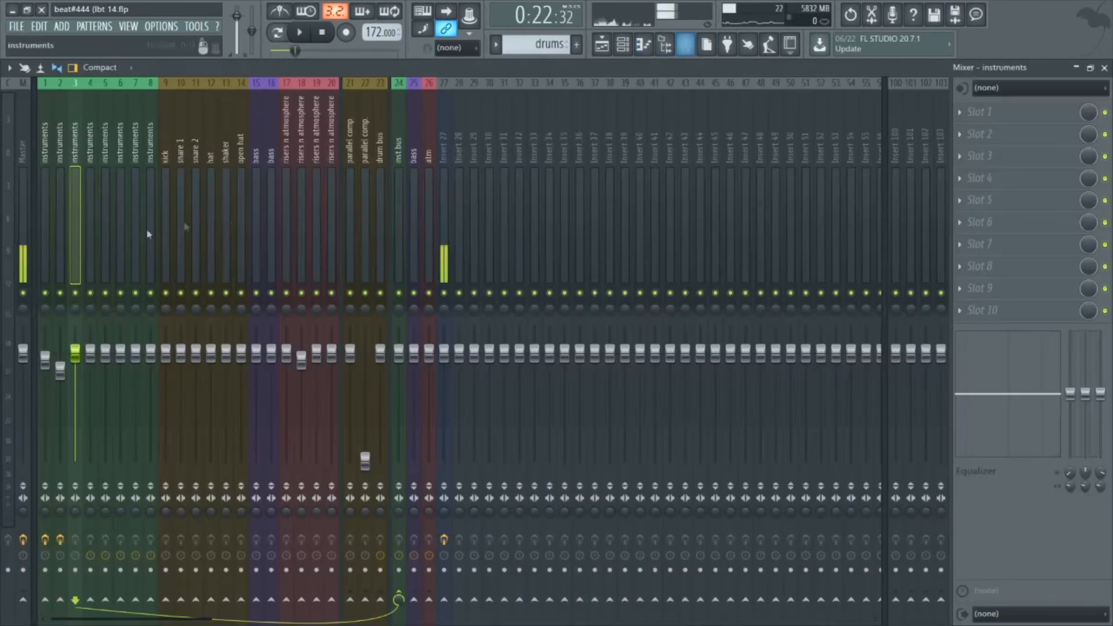
{"action": "left_click", "coordinate": [259, 168]}
{"action": "left_click_drag", "start_coordinate": [271, 169], "coordinate": [43, 191]}
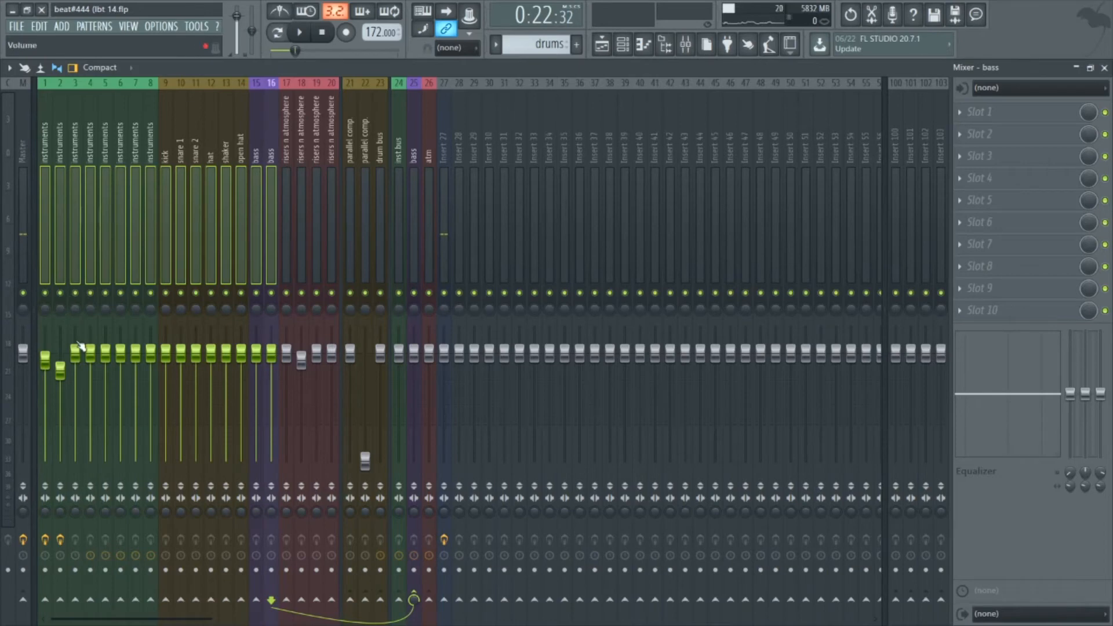
{"action": "left_click_drag", "start_coordinate": [76, 338], "coordinate": [76, 357]}
{"action": "left_click", "coordinate": [300, 32]}
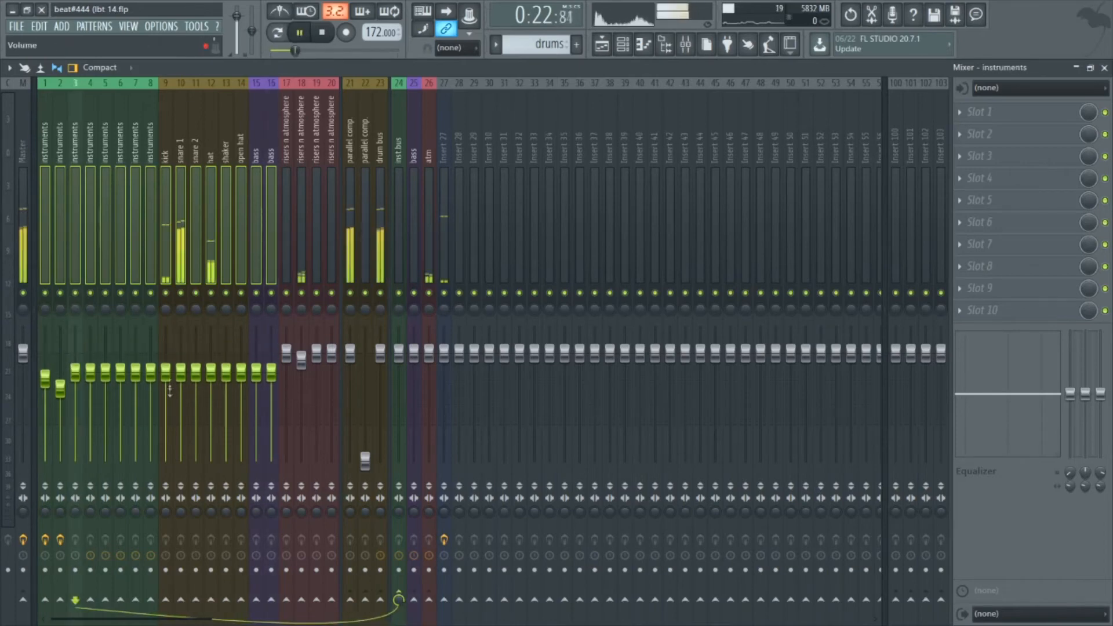
{"action": "left_click", "coordinate": [602, 44]}
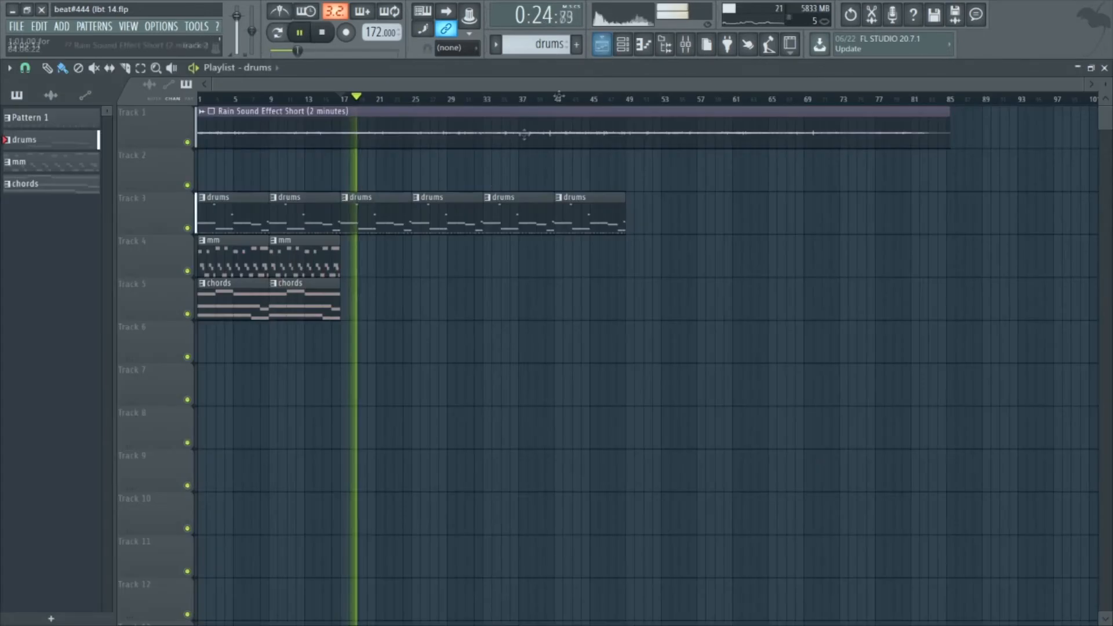
Step: Record a keys part into a new pattern named rhodes on Track 6, from bar 17 to bar 33
{"action": "key", "text": "F6"}
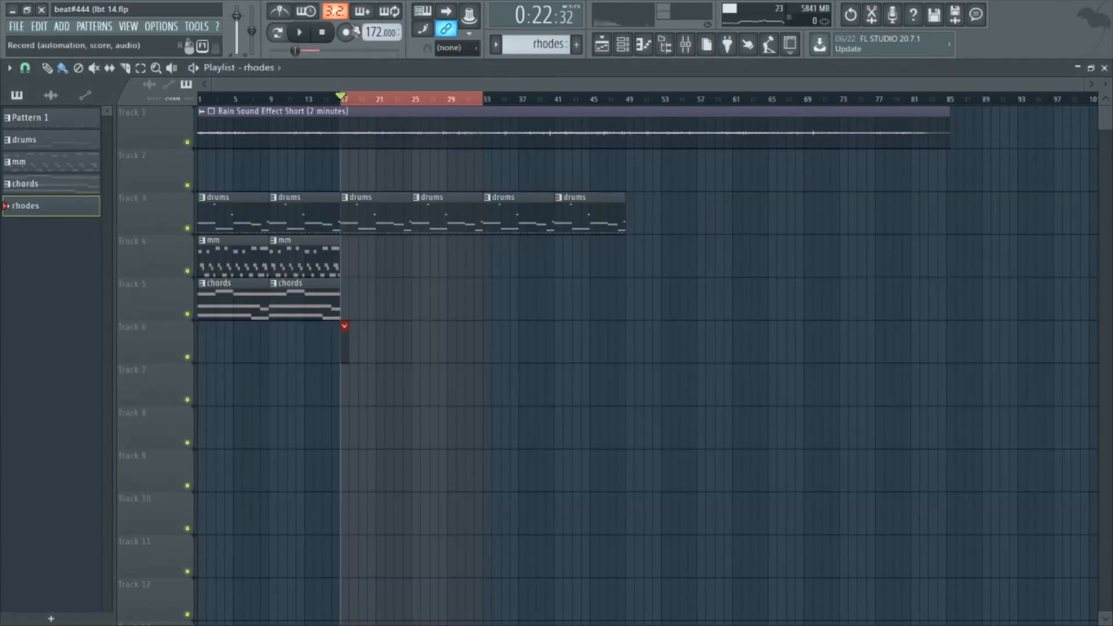
{"action": "key", "text": "space"}
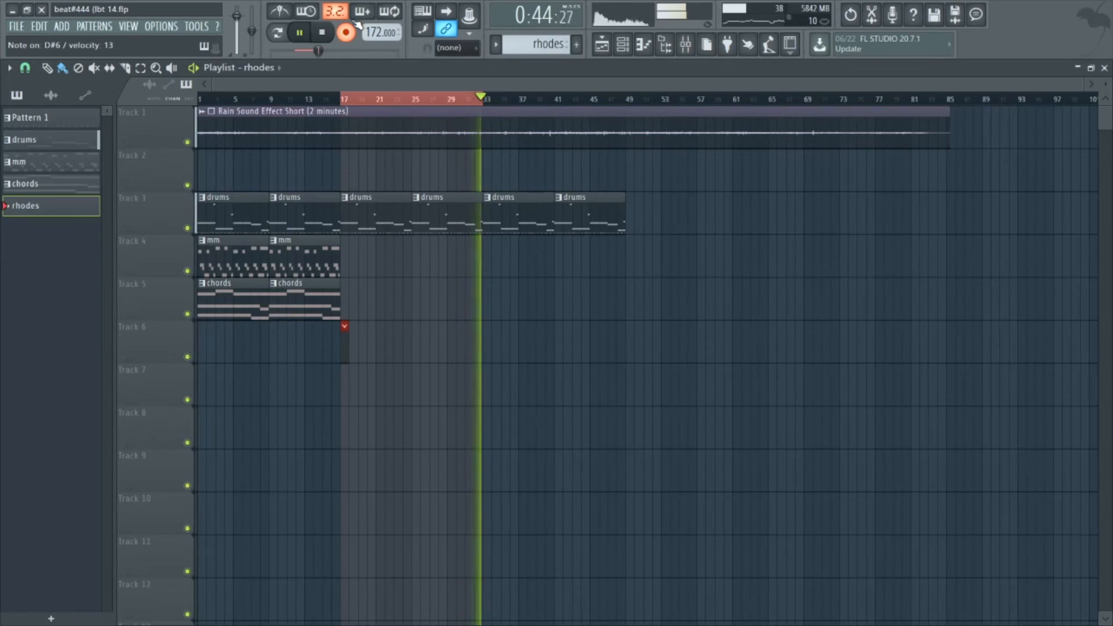
{"action": "key", "text": "space"}
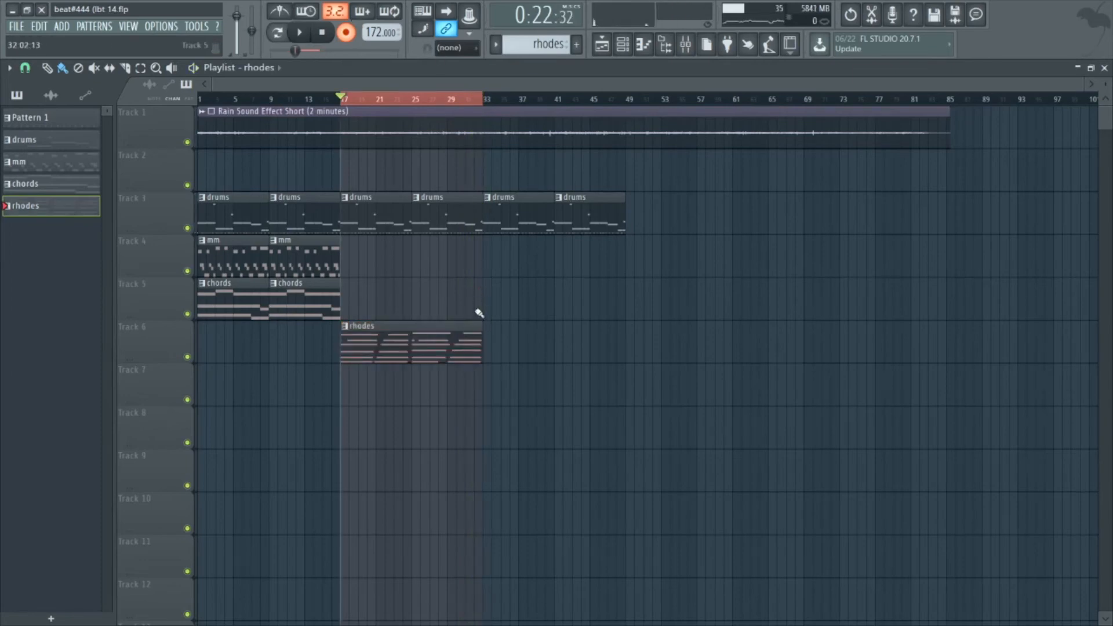
Step: Place a second rhodes clip on Track 7 at bar 33, extend the time selection to bar 49 and set playback to bar 33
{"action": "left_click", "coordinate": [485, 385]}
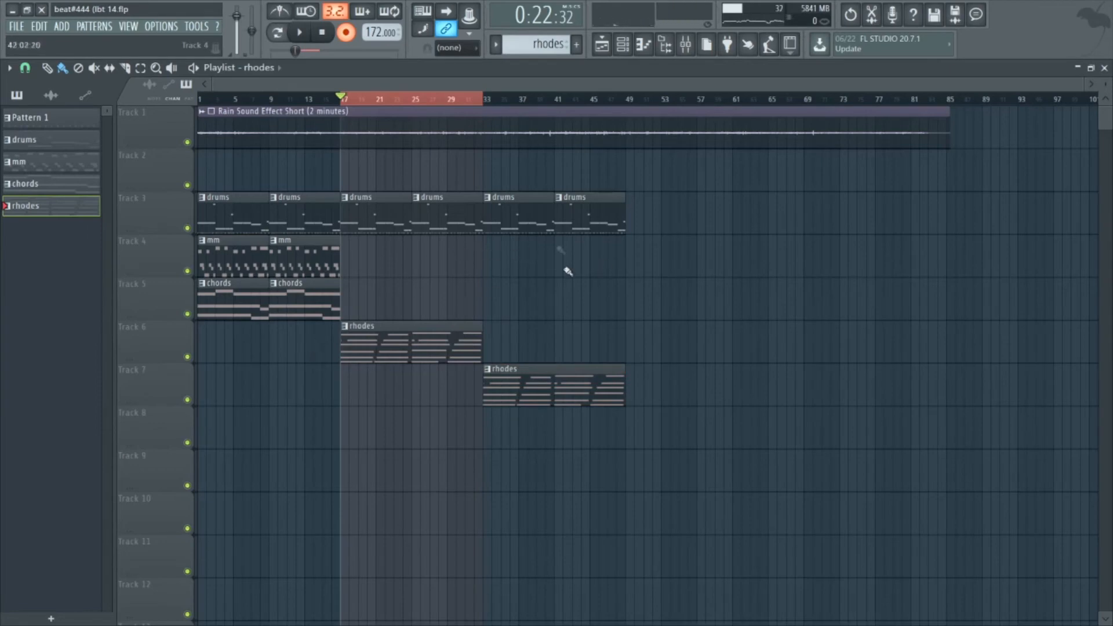
{"action": "left_click_drag", "start_coordinate": [503, 99], "coordinate": [626, 109]}
{"action": "left_click", "coordinate": [527, 174]}
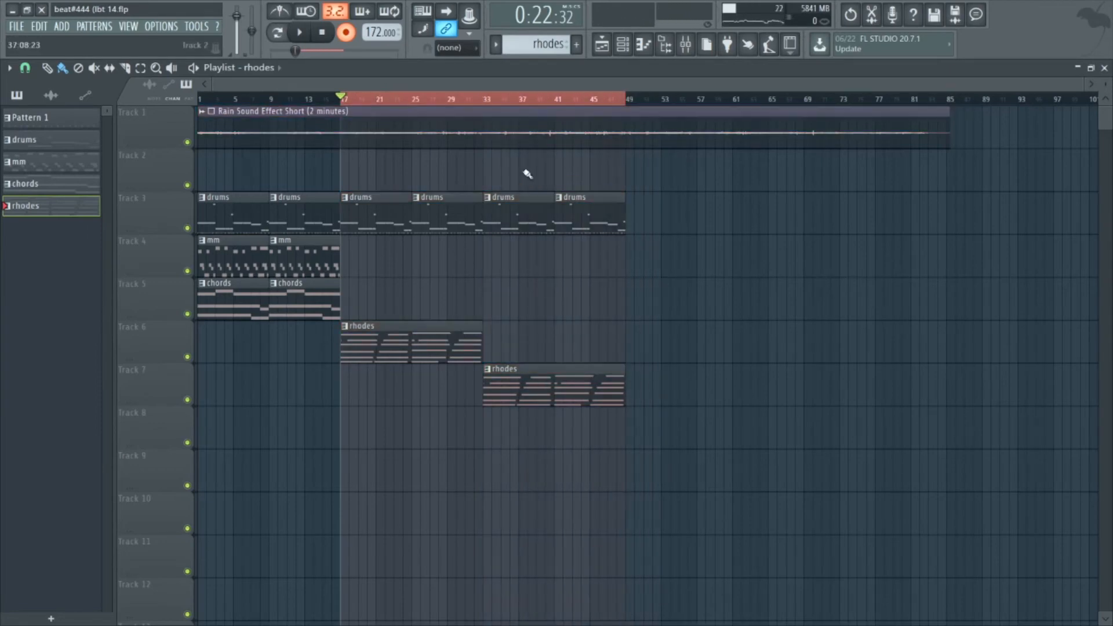
{"action": "left_click", "coordinate": [484, 99]}
Step: Make the Track 7 rhodes clip unique and cut the Addictive Keys #2 notes from its pattern
{"action": "left_click", "coordinate": [494, 369]}
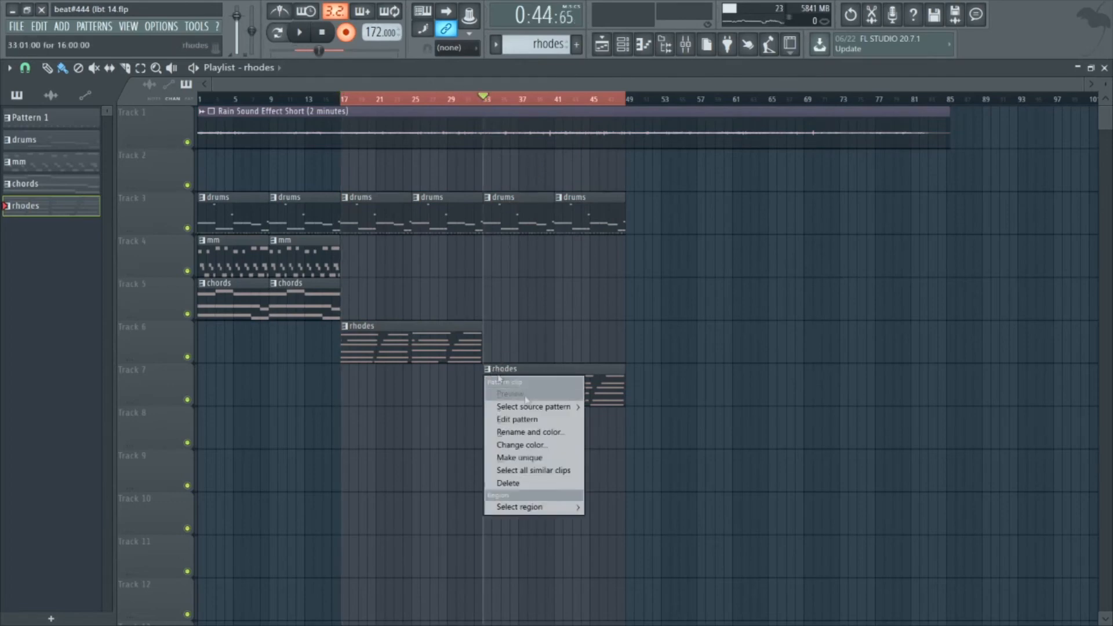
{"action": "left_click", "coordinate": [521, 458]}
{"action": "left_click", "coordinate": [623, 44]}
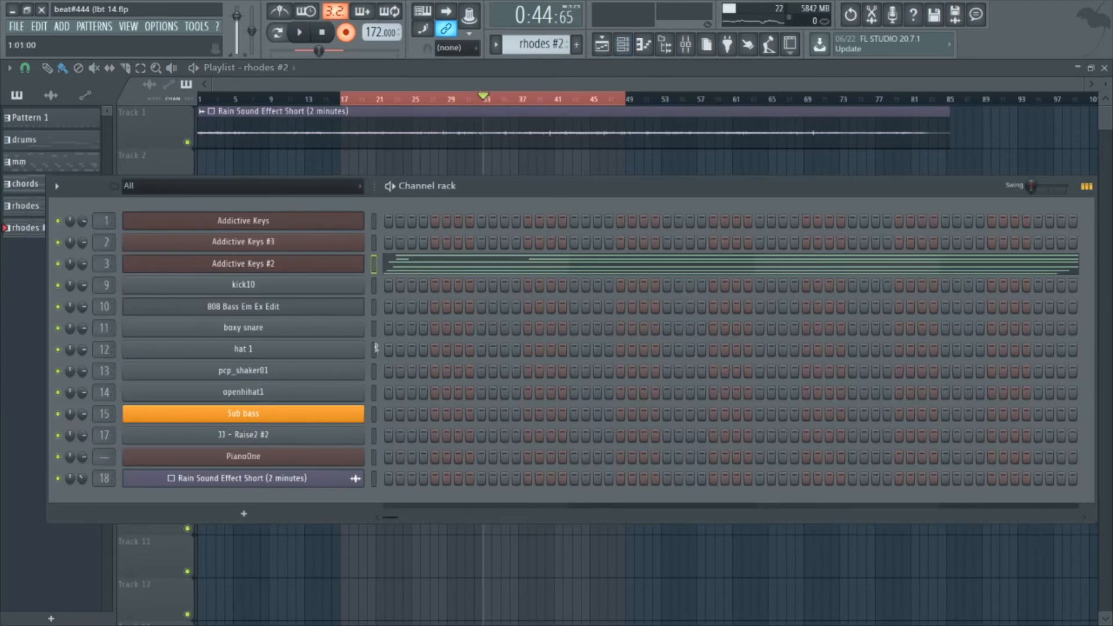
{"action": "key", "text": "ctrl+x"}
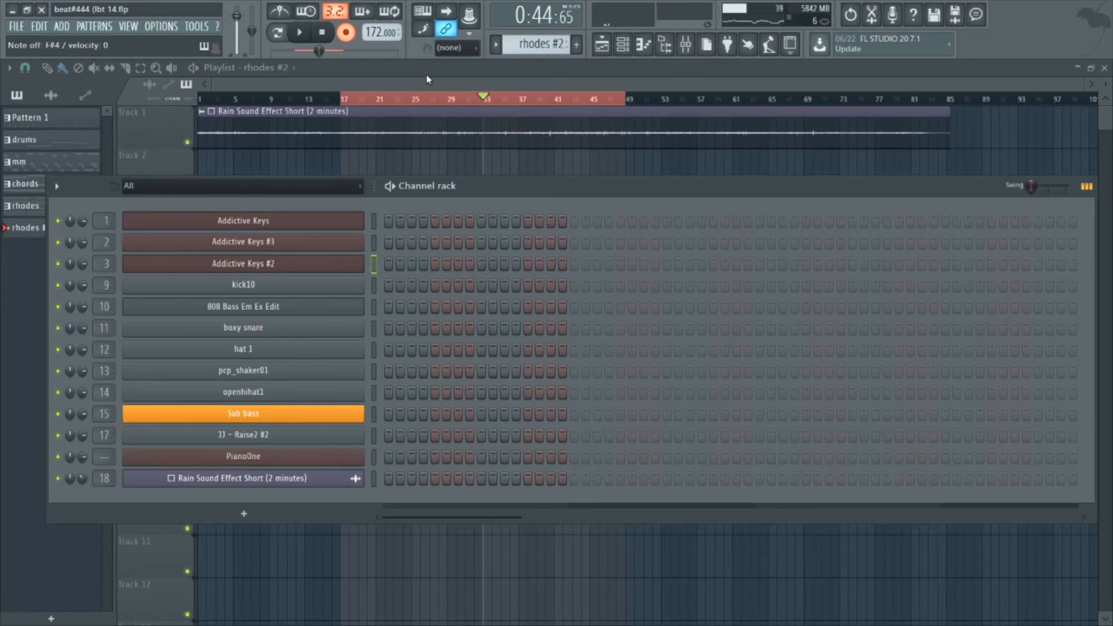
Step: Record a keys part into the rhodes #2 pattern on Track 7 up to bar 49, play it back and save the project
{"action": "key", "text": "F6"}
{"action": "left_click", "coordinate": [301, 33]}
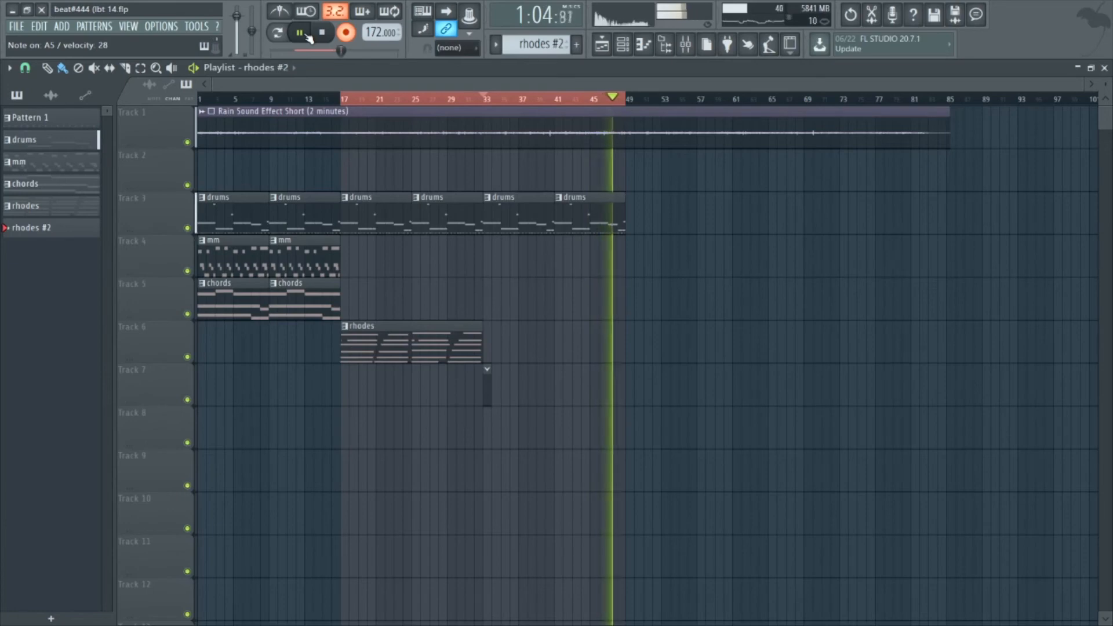
{"action": "left_click", "coordinate": [308, 36]}
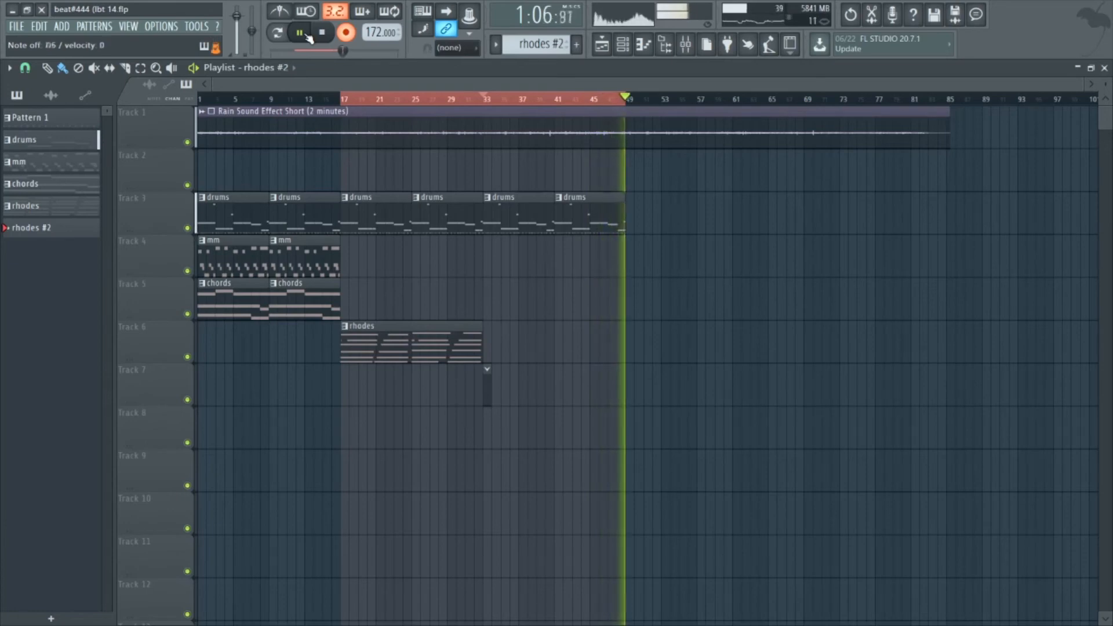
{"action": "left_click", "coordinate": [347, 33]}
{"action": "left_click", "coordinate": [299, 33]}
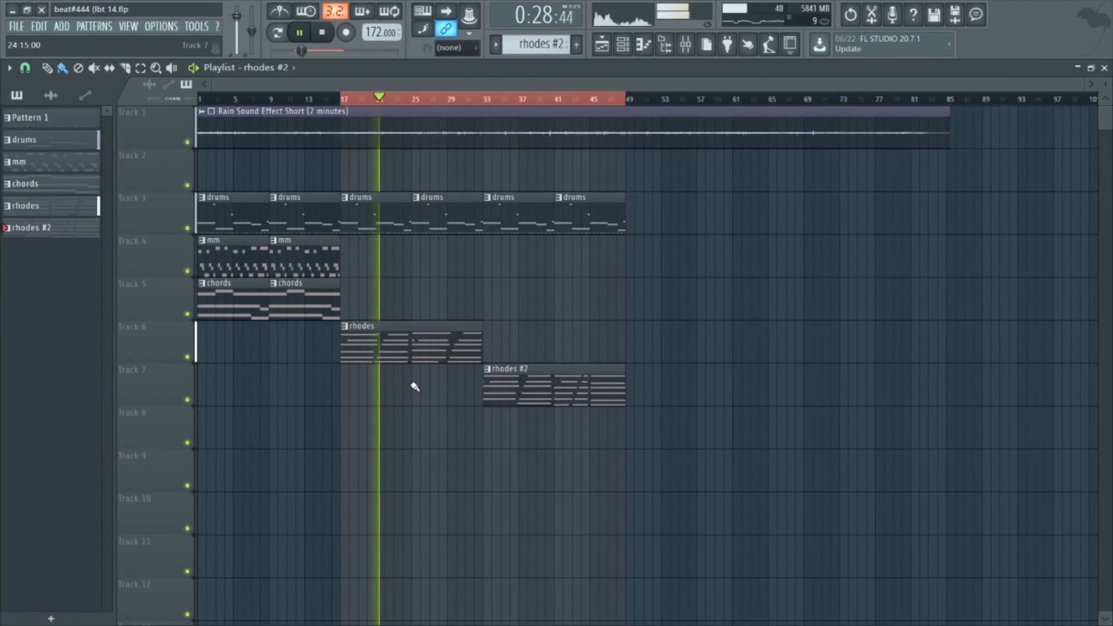
{"action": "key", "text": "ctrl+s"}
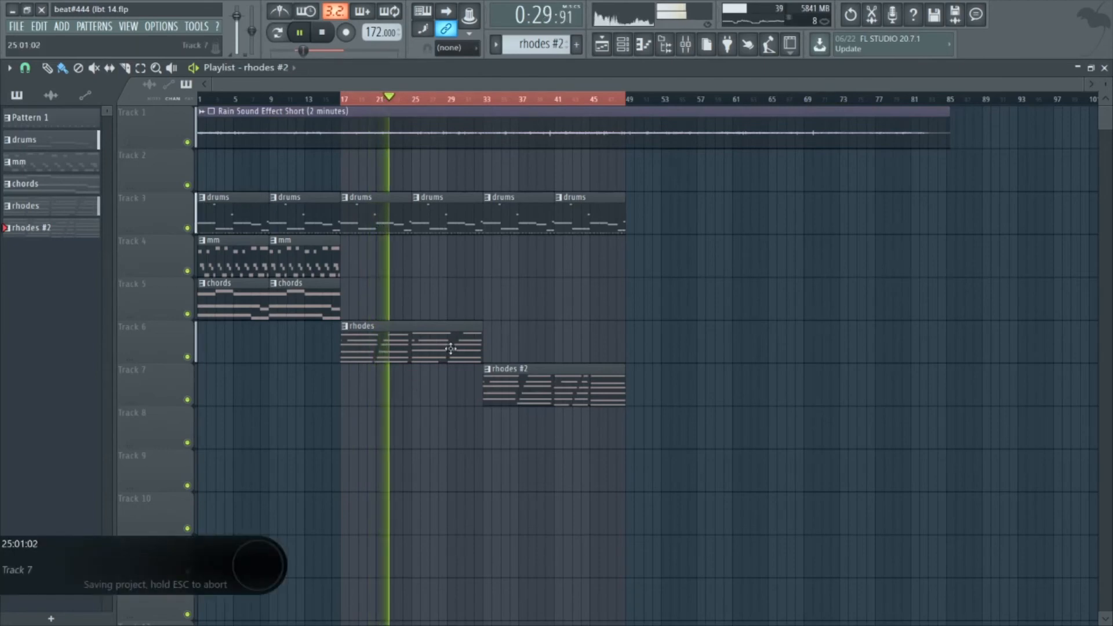
Step: Raise the volume of mixer track 3 to 90% (-2.4 dB)
{"action": "left_click", "coordinate": [686, 44]}
{"action": "left_click", "coordinate": [81, 265]}
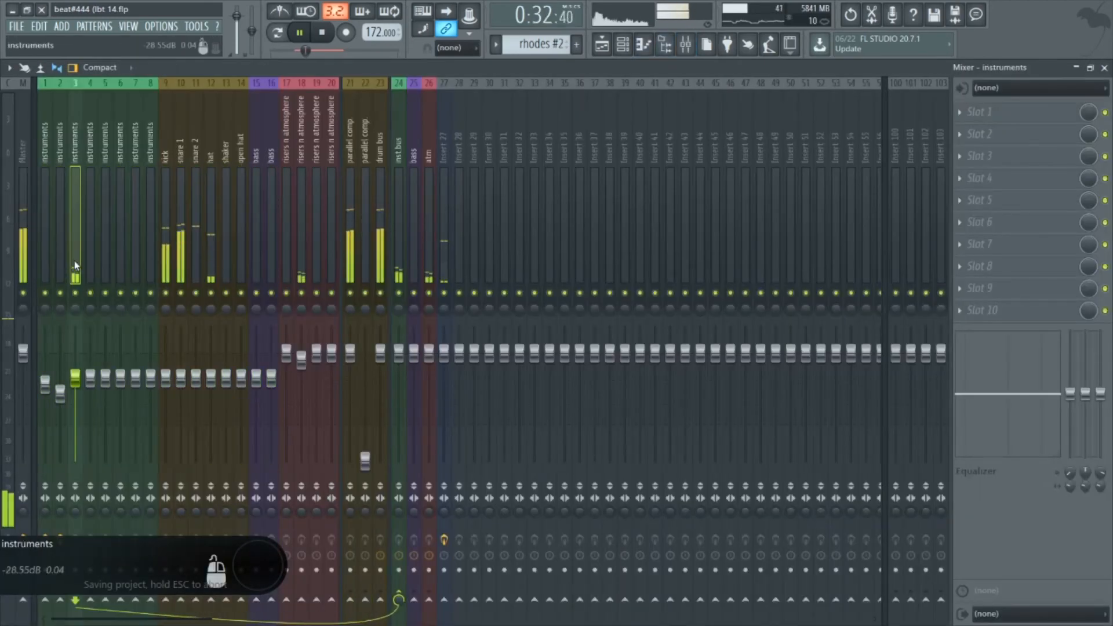
{"action": "left_click_drag", "start_coordinate": [83, 379], "coordinate": [84, 364]}
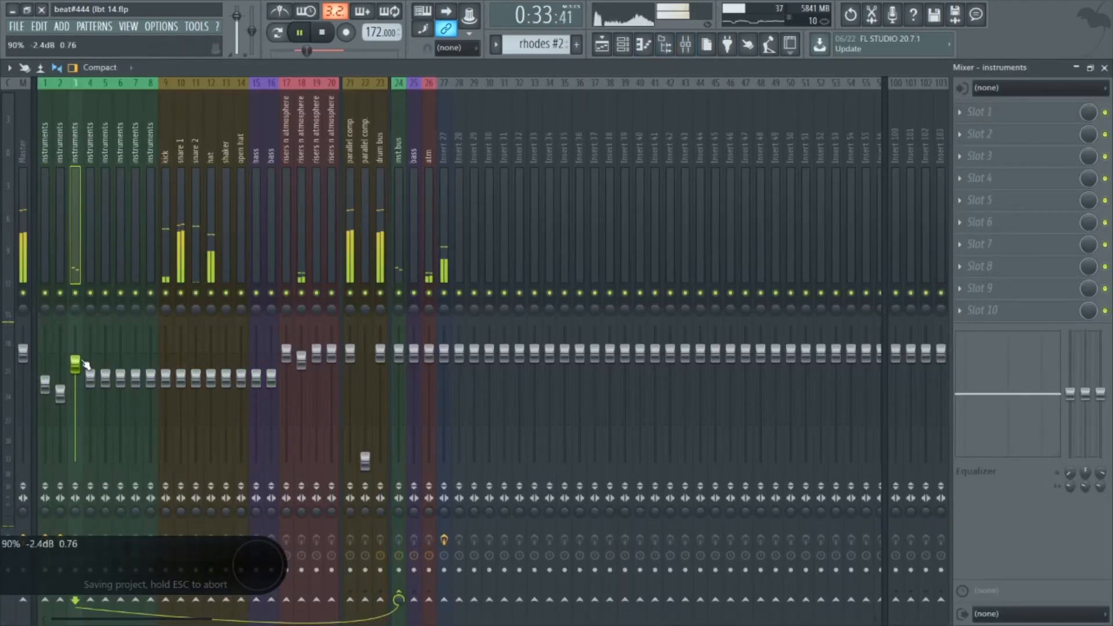
Step: Copy the Fruity Delay 3 effect and its settings from mixer track 2 to the first effect slot of mixer track 3
{"action": "left_click", "coordinate": [59, 261]}
{"action": "left_click", "coordinate": [972, 251]}
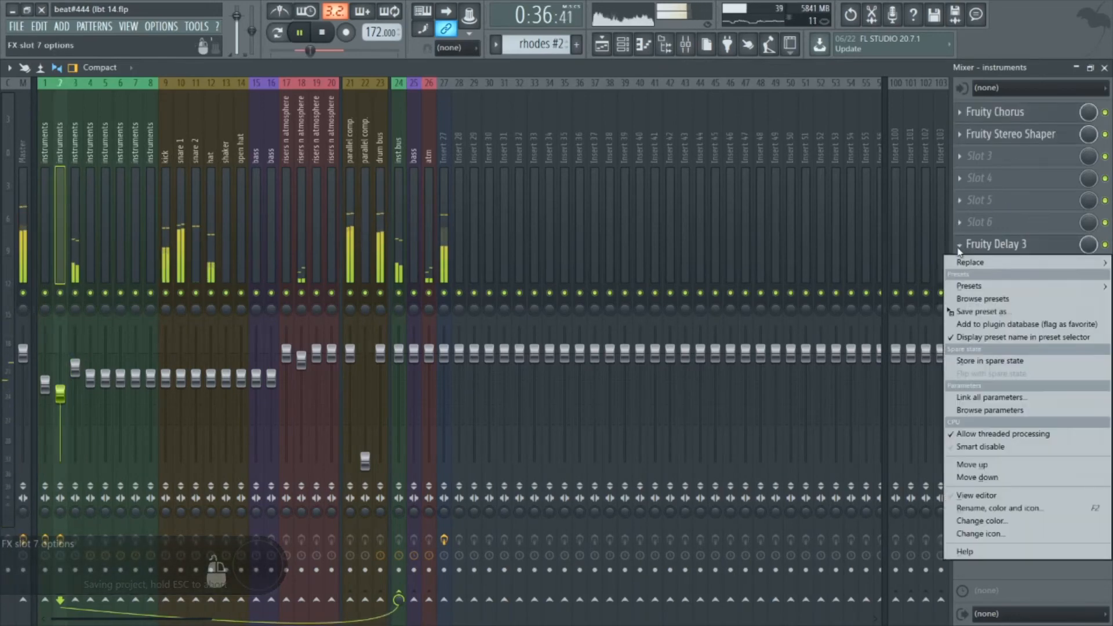
{"action": "left_click_drag", "start_coordinate": [961, 316], "coordinate": [73, 149]}
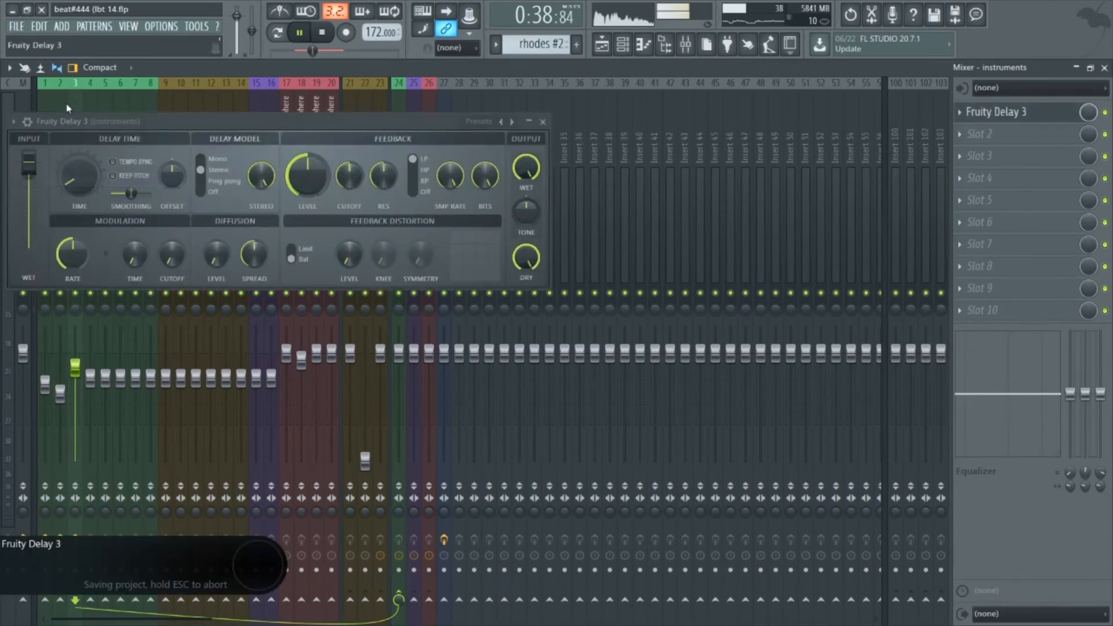
Step: Copy Fruity Reeverb 2 from mixer track 2 to the second slot of track 3, lower its wet level and save the project
{"action": "left_click", "coordinate": [58, 110]}
{"action": "left_click", "coordinate": [974, 281]}
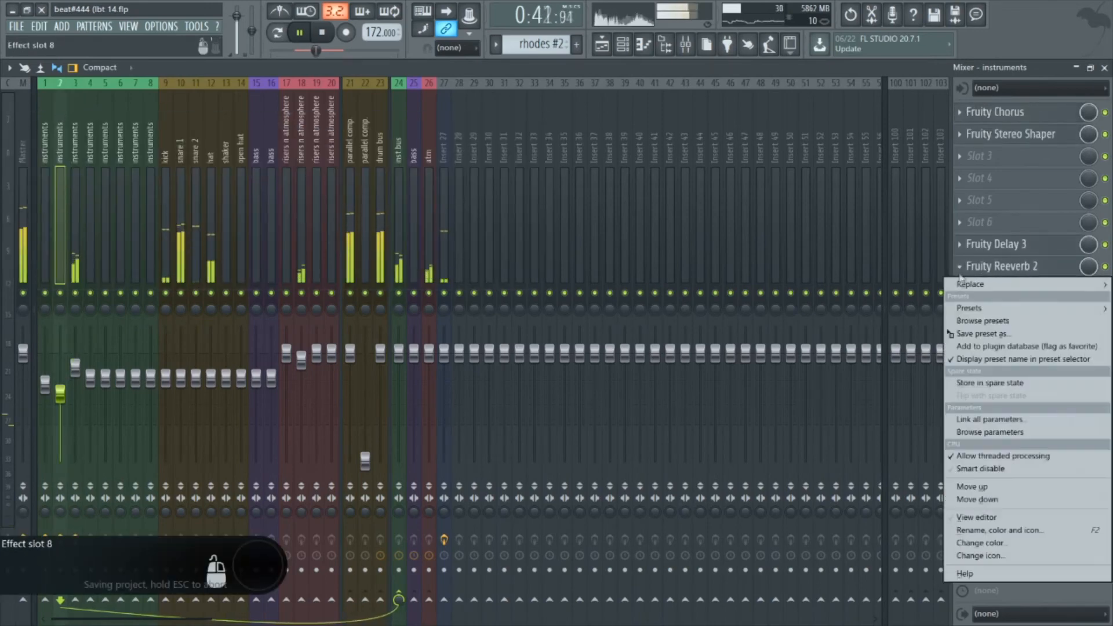
{"action": "left_click_drag", "start_coordinate": [961, 317], "coordinate": [78, 190]}
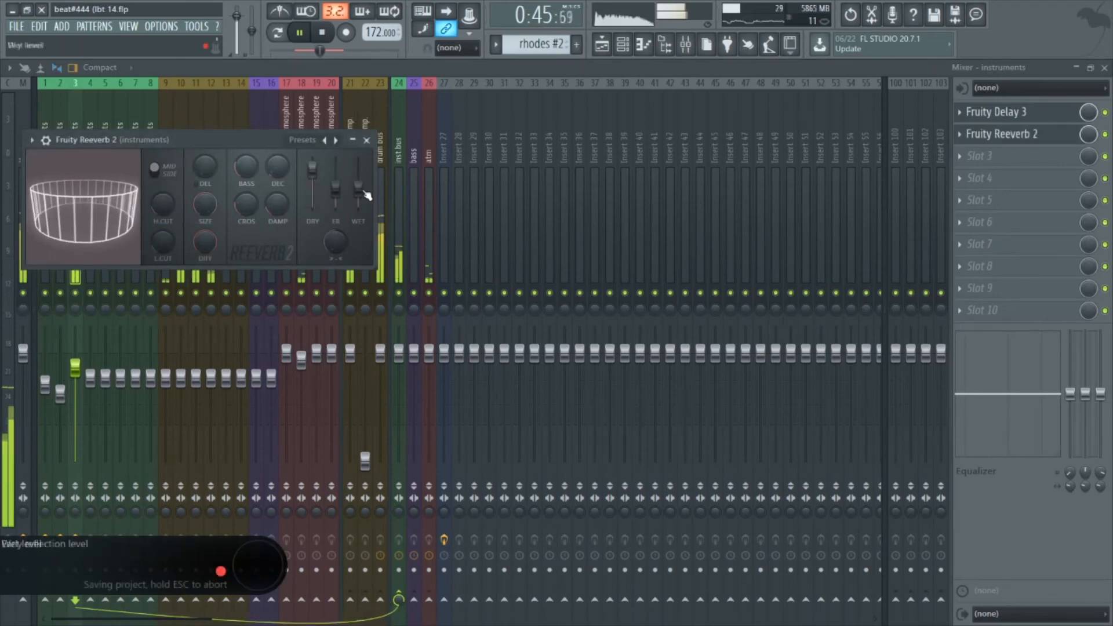
{"action": "left_click_drag", "start_coordinate": [361, 189], "coordinate": [361, 193]}
{"action": "left_click", "coordinate": [366, 140]}
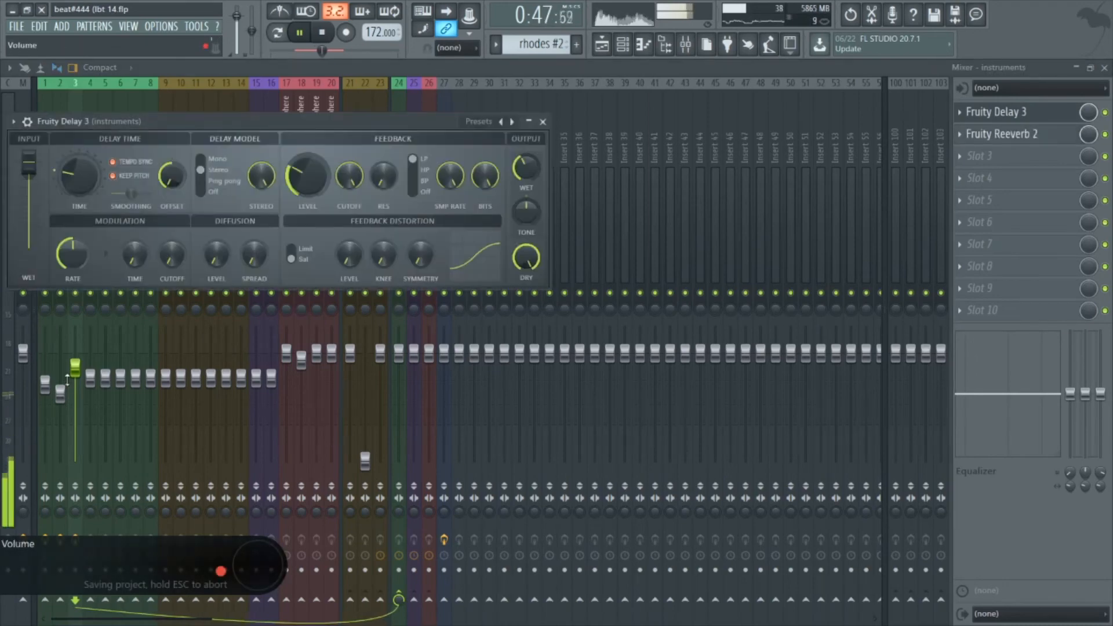
{"action": "left_click", "coordinate": [543, 122]}
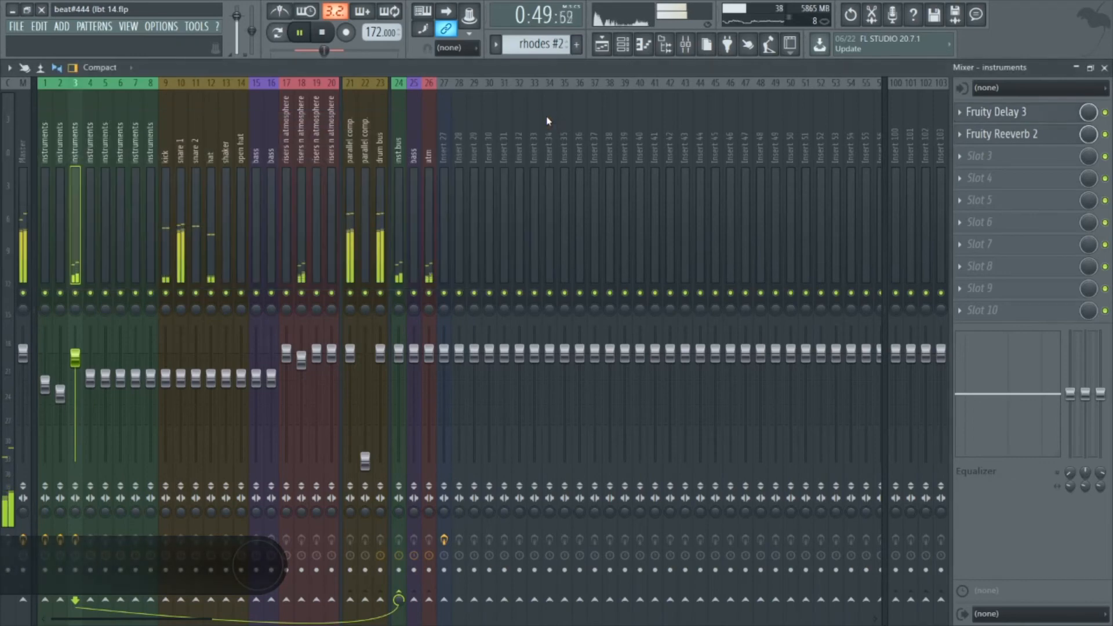
{"action": "key", "text": "ctrl+s"}
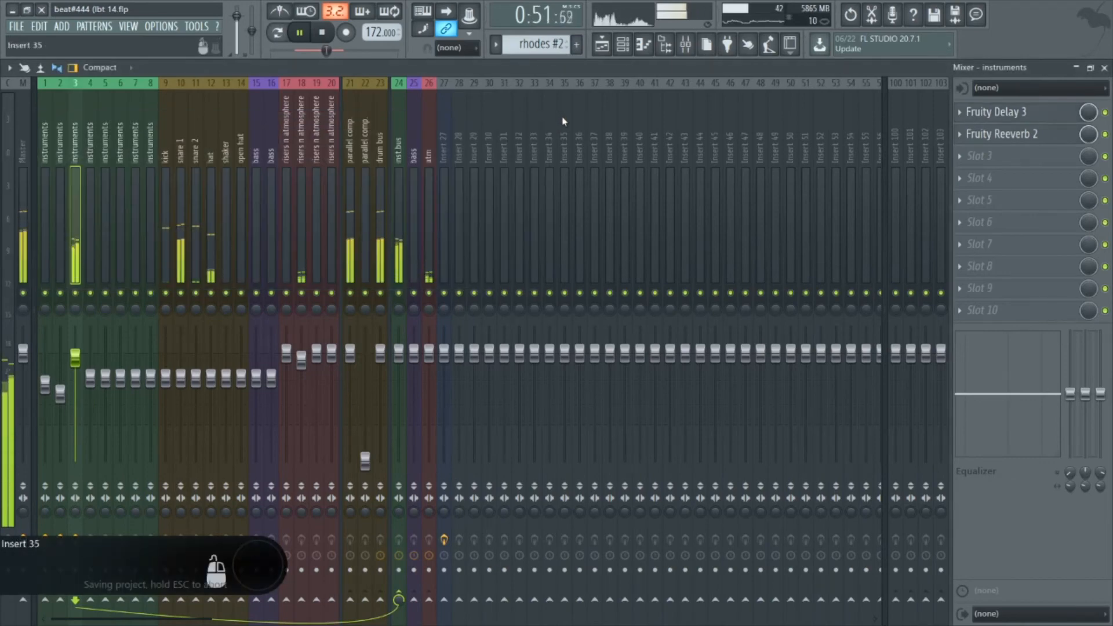
Step: Set mixer track 3's volume to 90% (-2.4 dB) and move the rhodes #2 clip from Track 7 to Track 6 at bar 33
{"action": "left_click_drag", "start_coordinate": [76, 356], "coordinate": [84, 363]}
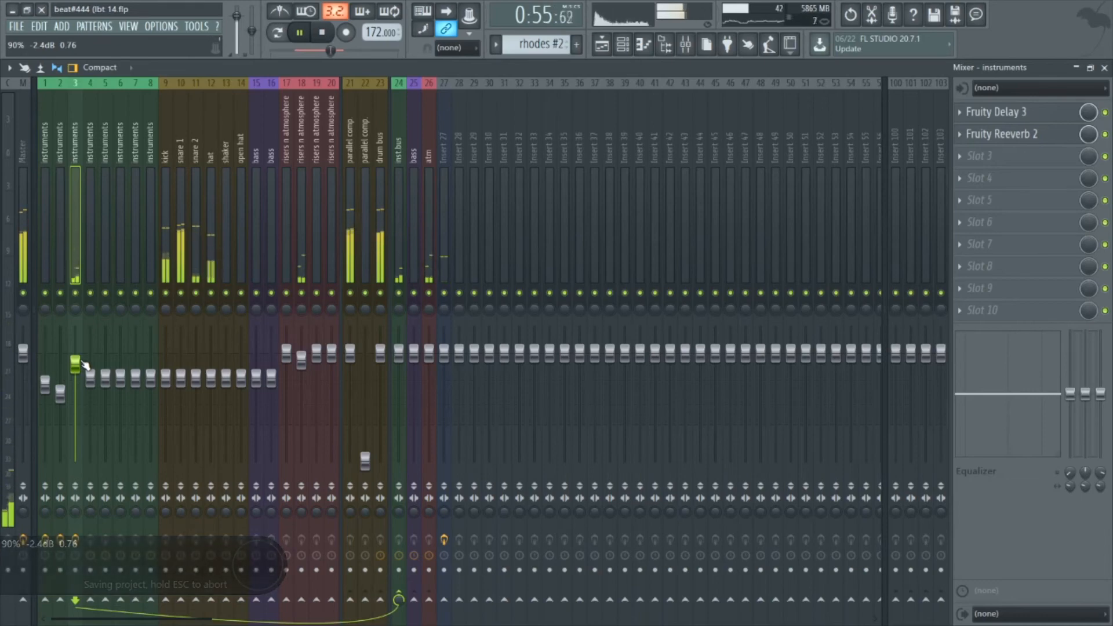
{"action": "left_click", "coordinate": [601, 44]}
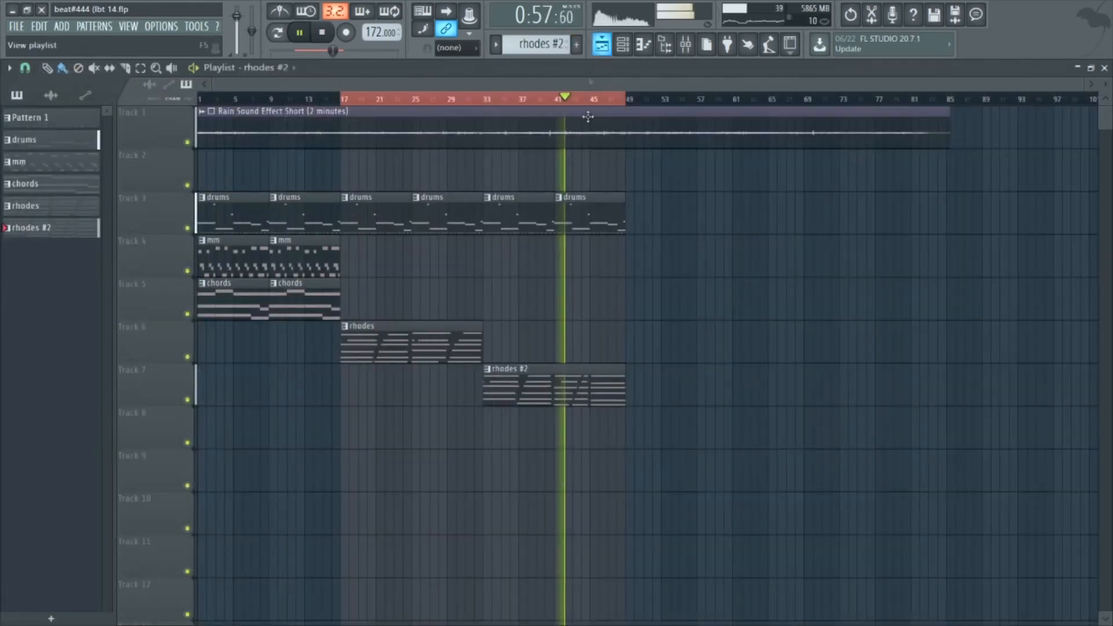
{"action": "left_click_drag", "start_coordinate": [522, 371], "coordinate": [522, 319]}
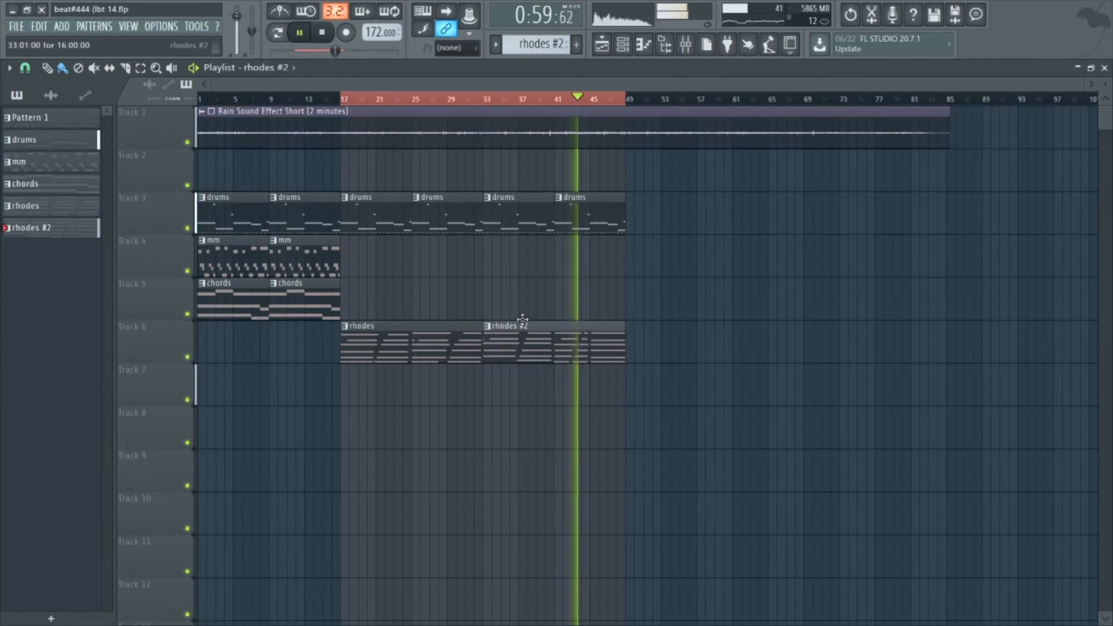
Step: Examine the 808 Bass Em Ex Edit notes of the drums pattern in the piano roll and return to the playlist arrangement
{"action": "left_click_drag", "start_coordinate": [1083, 85], "coordinate": [686, 80]}
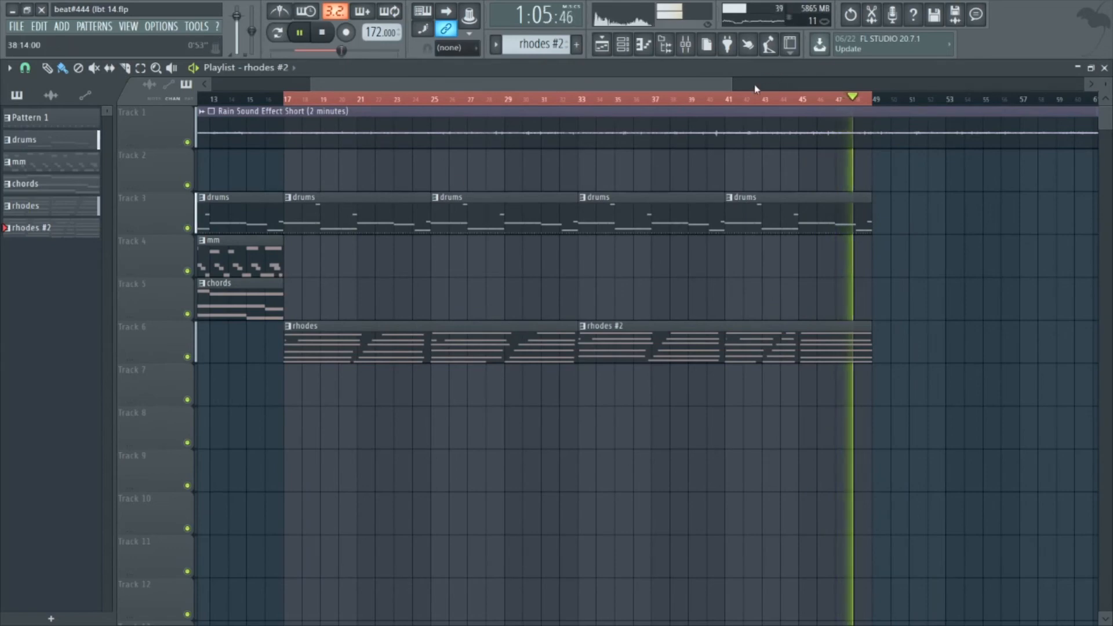
{"action": "double_click", "coordinate": [390, 199]}
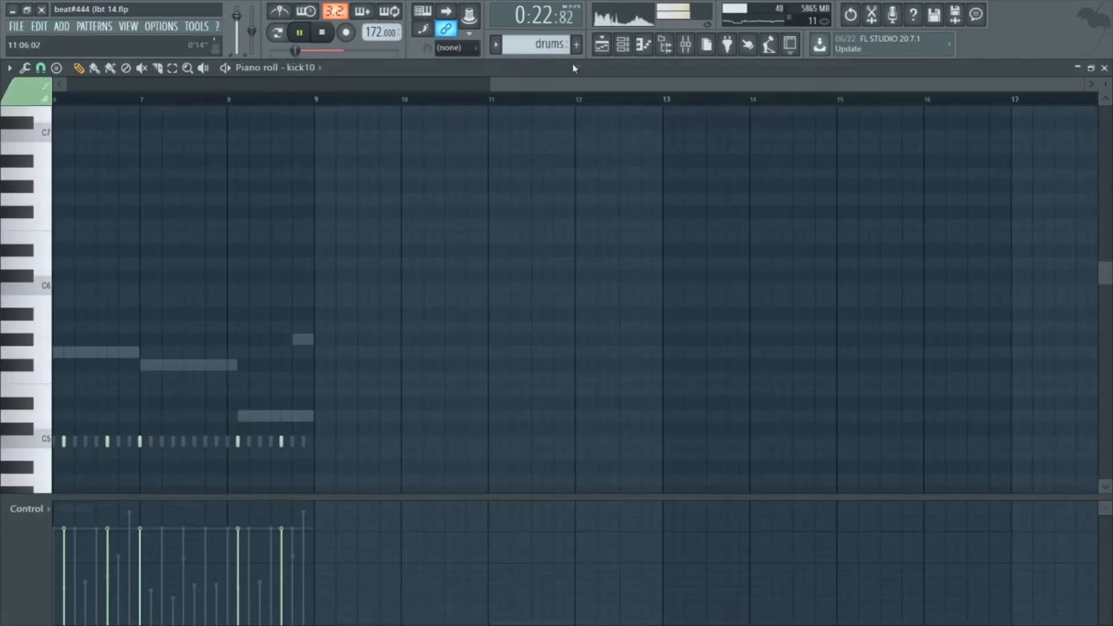
{"action": "left_click", "coordinate": [623, 45]}
{"action": "left_click", "coordinate": [422, 307]}
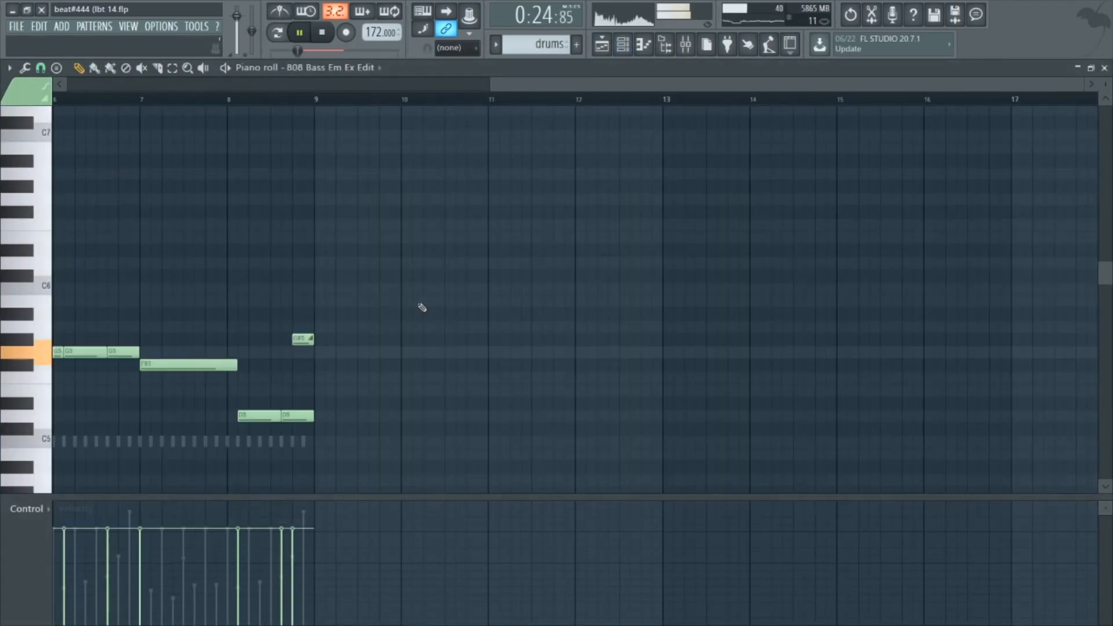
{"action": "left_click_drag", "start_coordinate": [493, 81], "coordinate": [66, 82]}
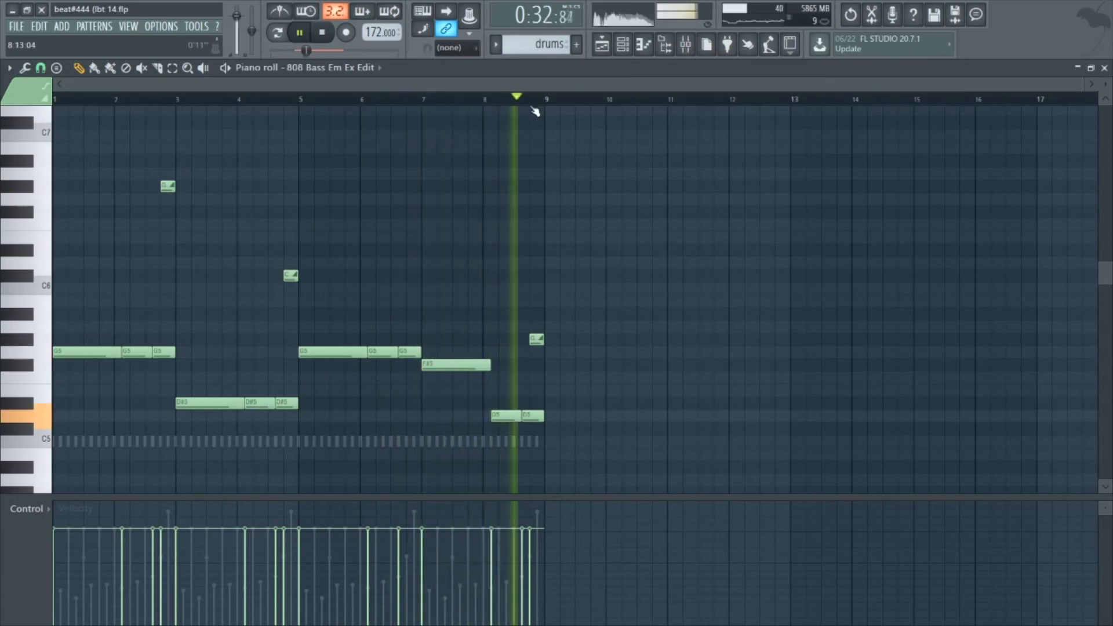
{"action": "left_click", "coordinate": [613, 44]}
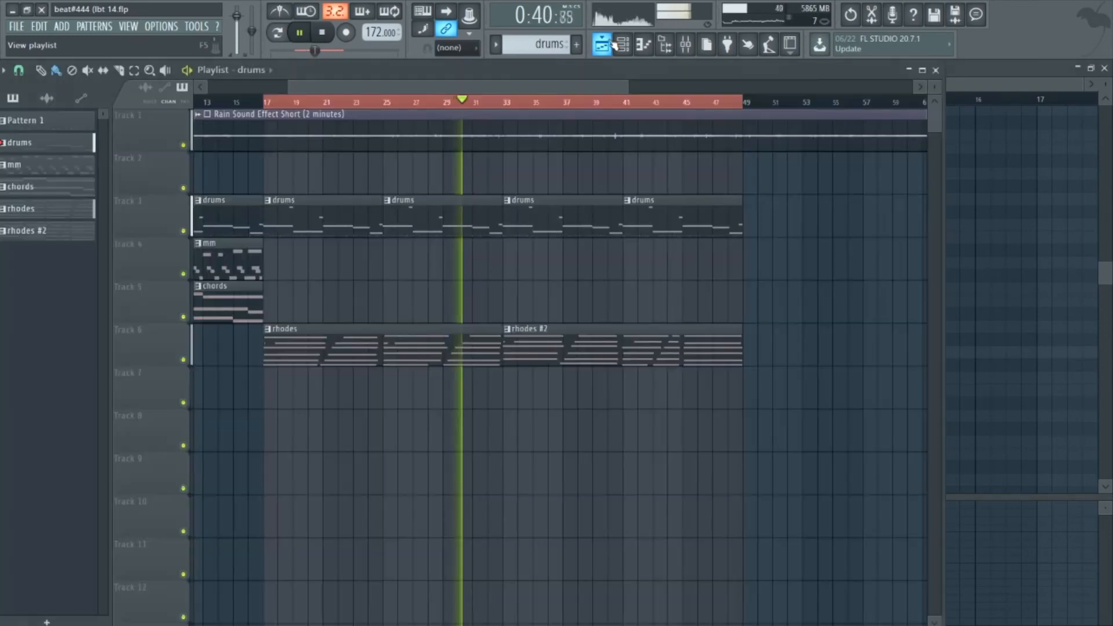
{"action": "left_click", "coordinate": [922, 70]}
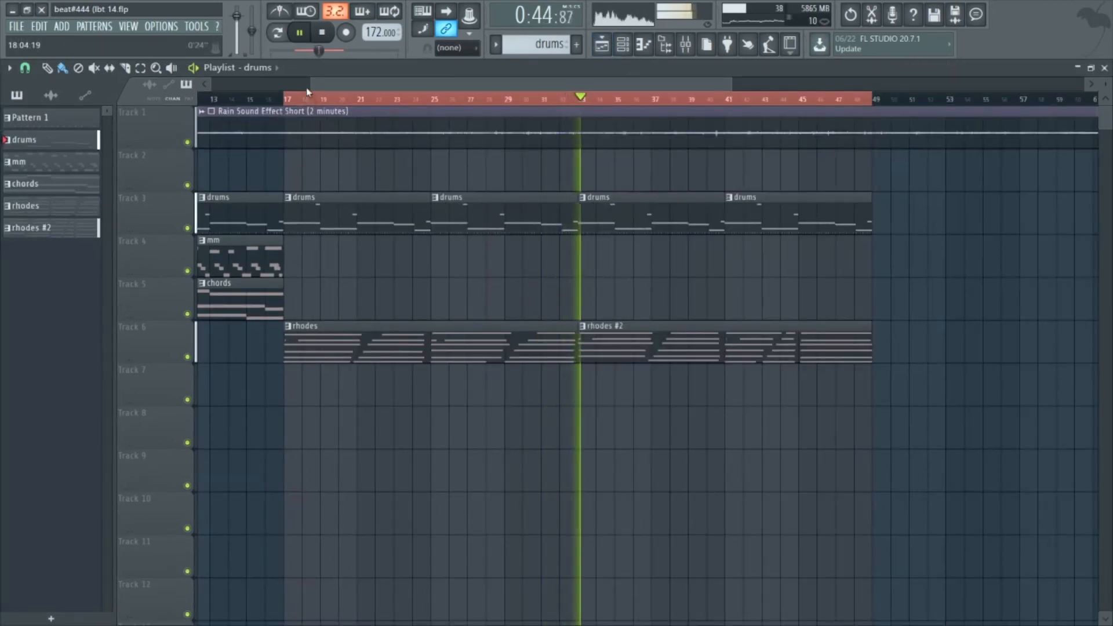
{"action": "left_click_drag", "start_coordinate": [311, 84], "coordinate": [213, 85]}
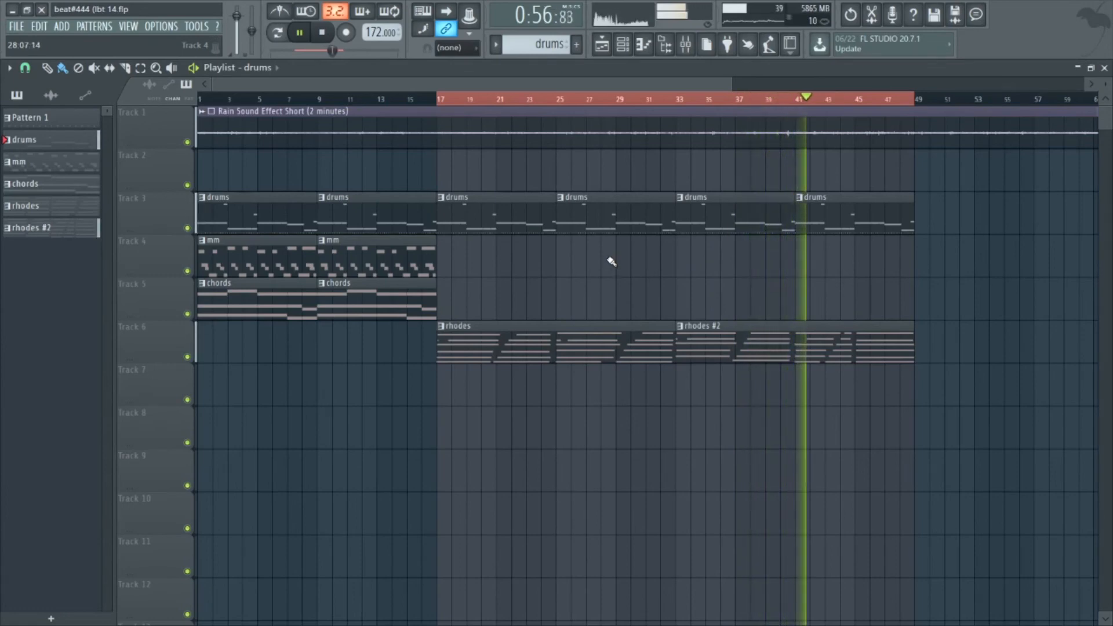
Step: Clone the Addictive Keys #2 channel and place a new pattern named layer on Track 7 at bar 17
{"action": "key", "text": "ctrl+s"}
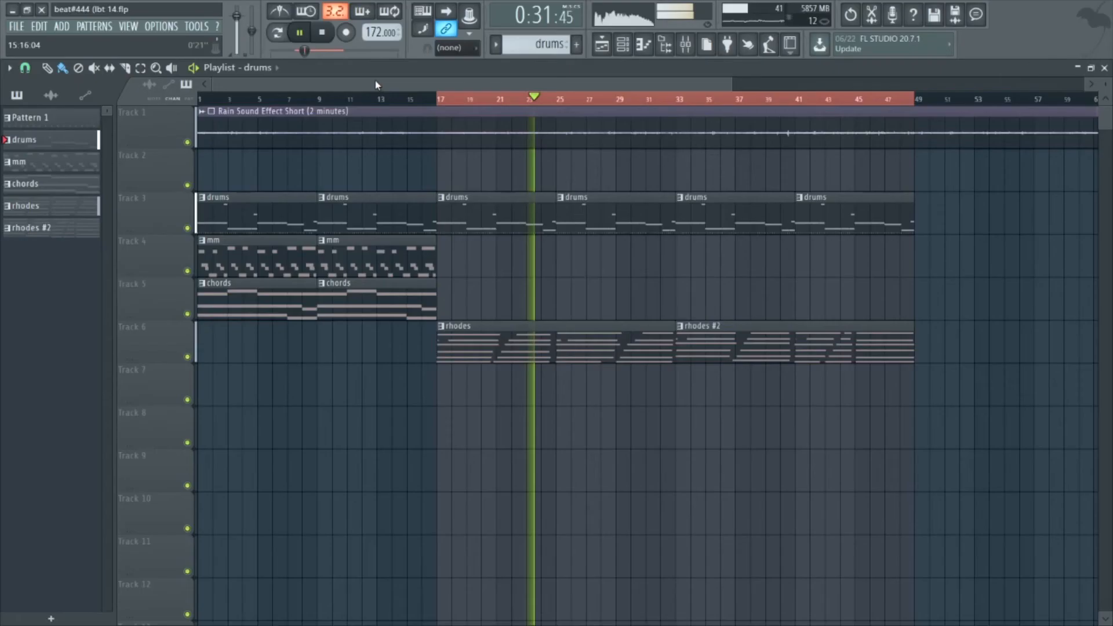
{"action": "left_click", "coordinate": [299, 32]}
{"action": "key", "text": "F6"}
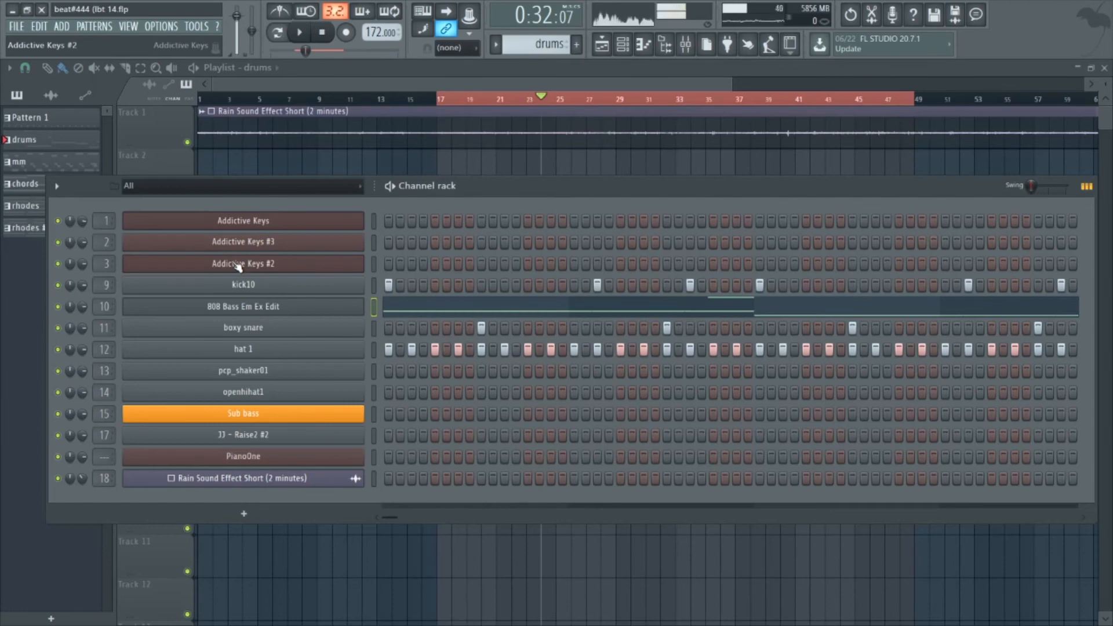
{"action": "right_click", "coordinate": [237, 263]}
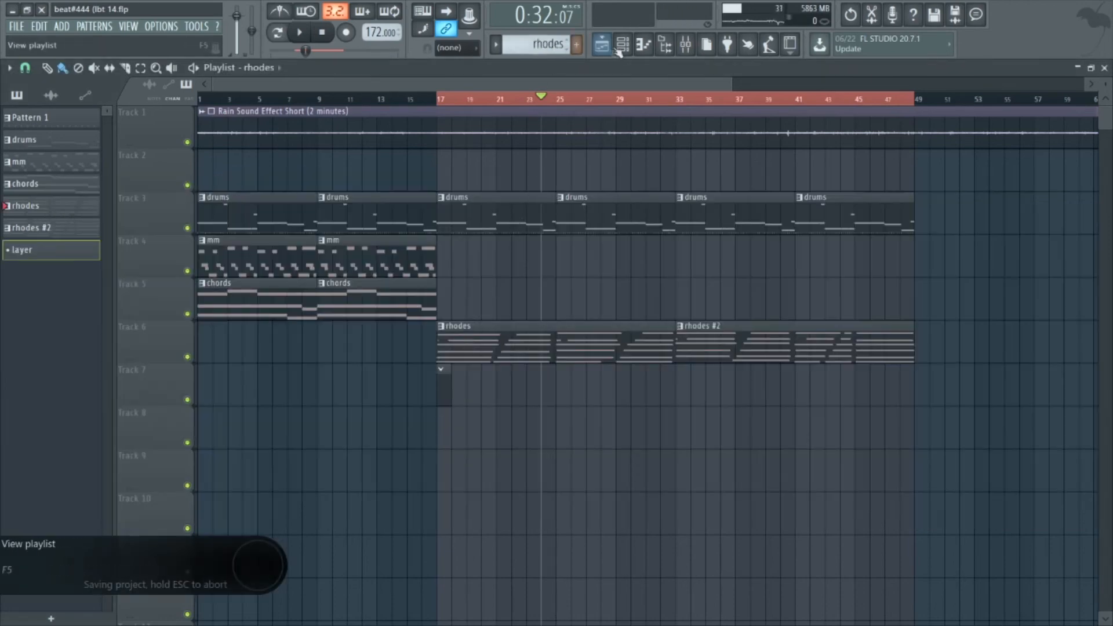
Step: Merge the rhodes and rhodes #2 pattern clips on Track 6 into one clip
{"action": "right_click", "coordinate": [152, 338]}
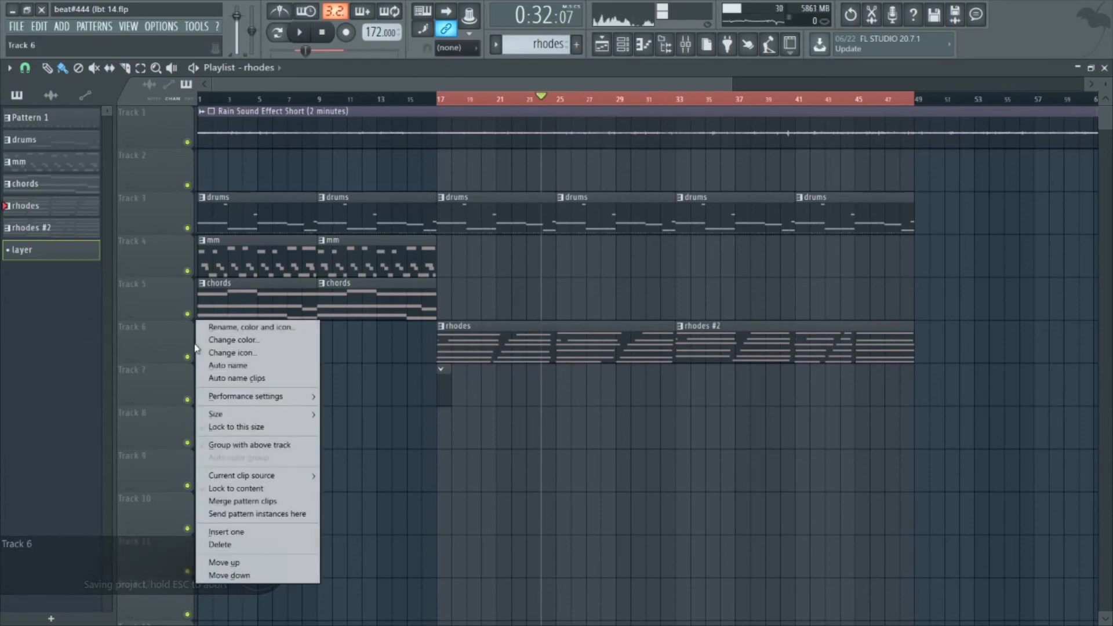
{"action": "left_click", "coordinate": [136, 336]}
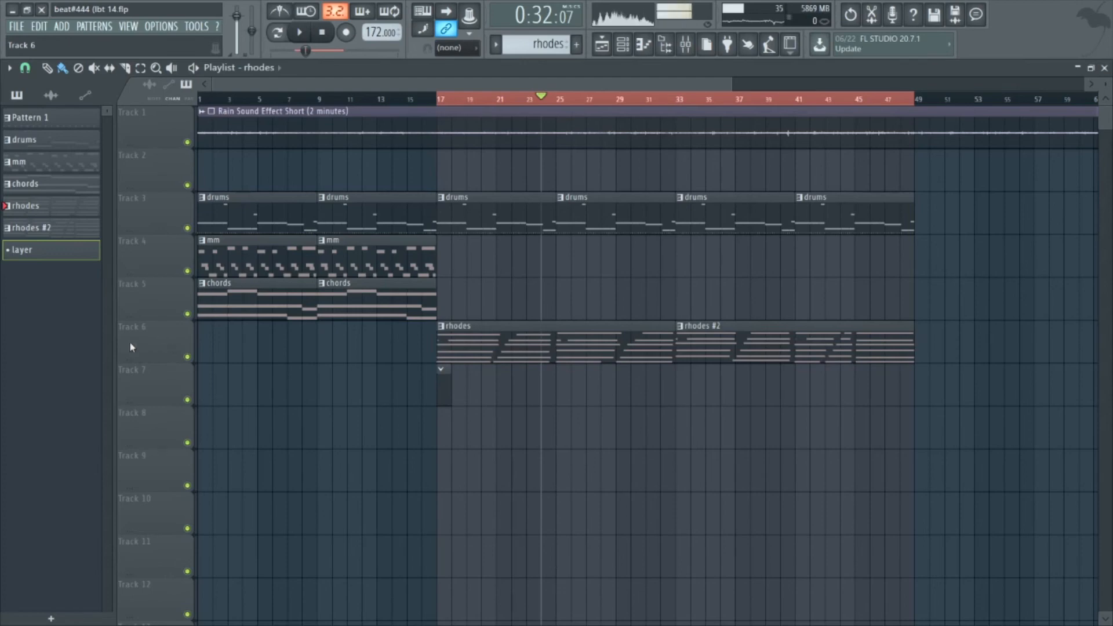
{"action": "right_click", "coordinate": [152, 335]}
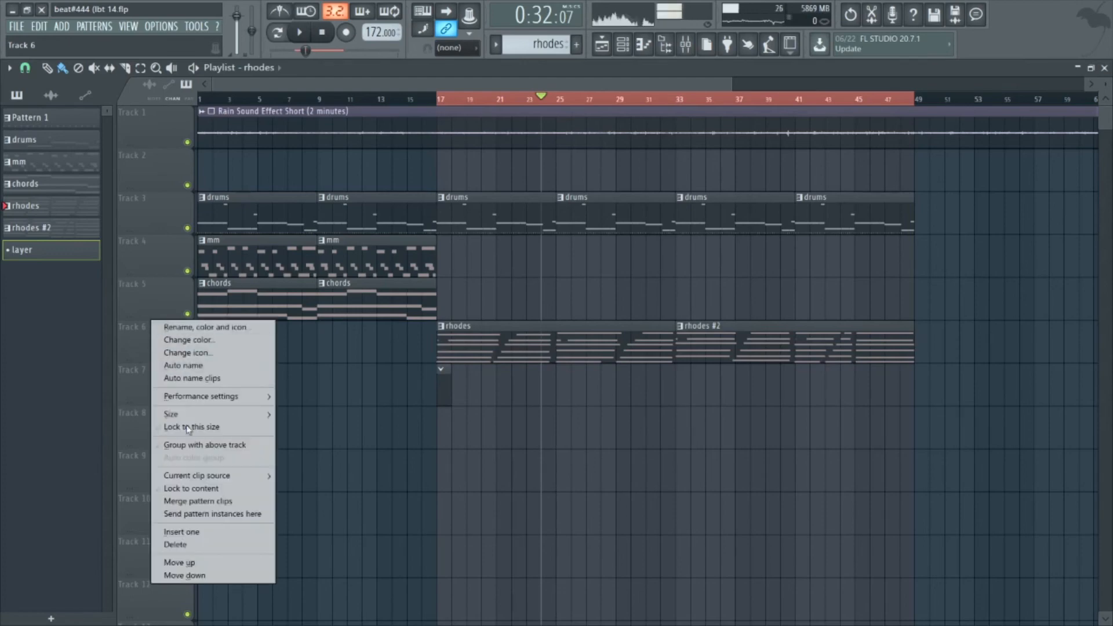
{"action": "left_click", "coordinate": [204, 502]}
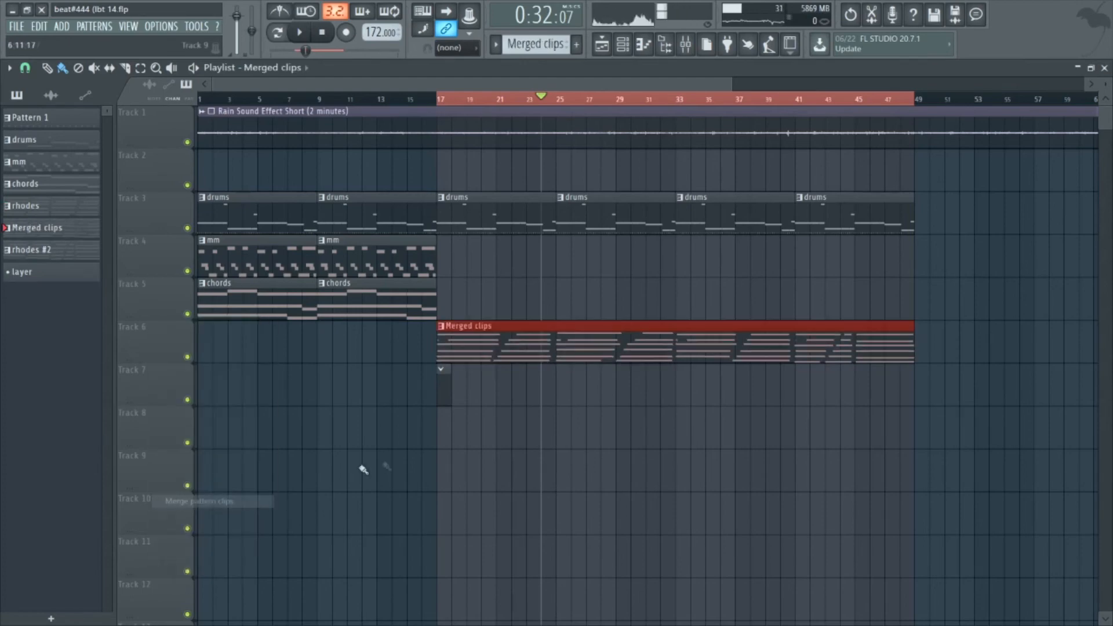
Step: Rename the merged pattern on Track 6 as rhodes verse and save the project
{"action": "left_click", "coordinate": [451, 328]}
{"action": "left_click", "coordinate": [476, 390]}
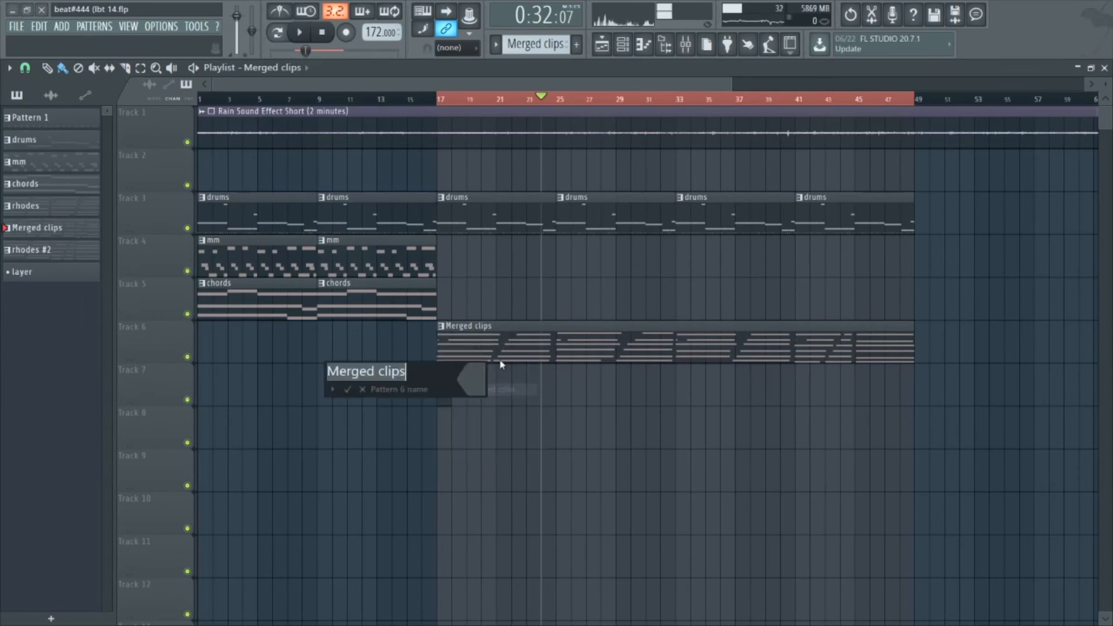
{"action": "type", "text": "rhodes verse"}
{"action": "key", "text": "Return"}
{"action": "key", "text": "ctrl+s"}
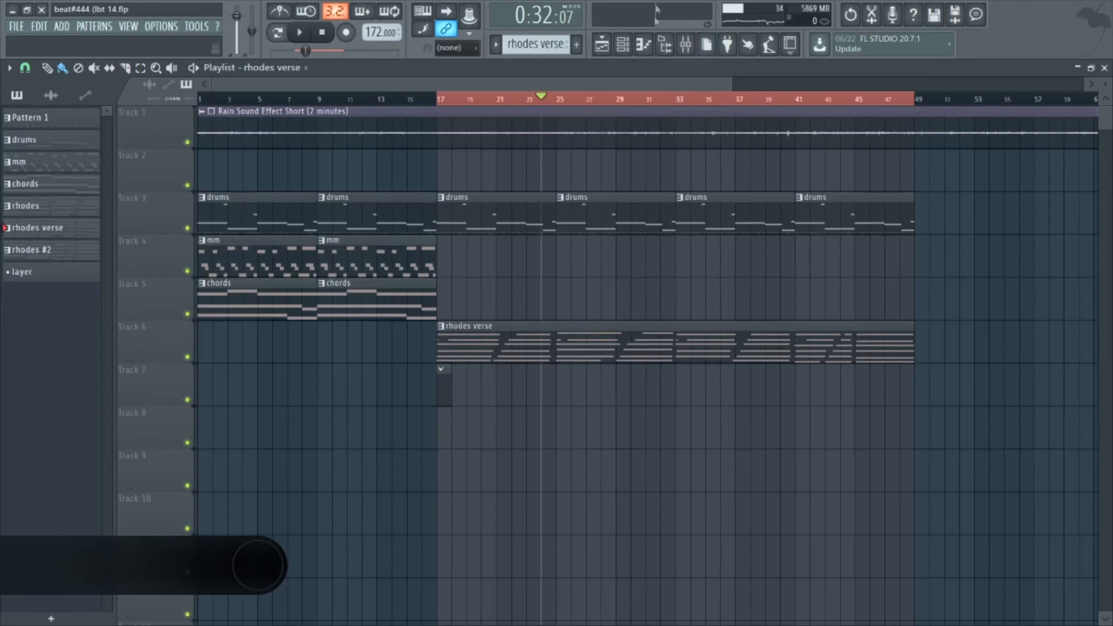
Step: Copy the Addictive Keys #2 notes from rhodes verse to Addictive Keys #4 in the layer pattern and open that instrument
{"action": "left_click", "coordinate": [643, 44]}
{"action": "left_click", "coordinate": [373, 265]}
{"action": "left_click", "coordinate": [467, 104]}
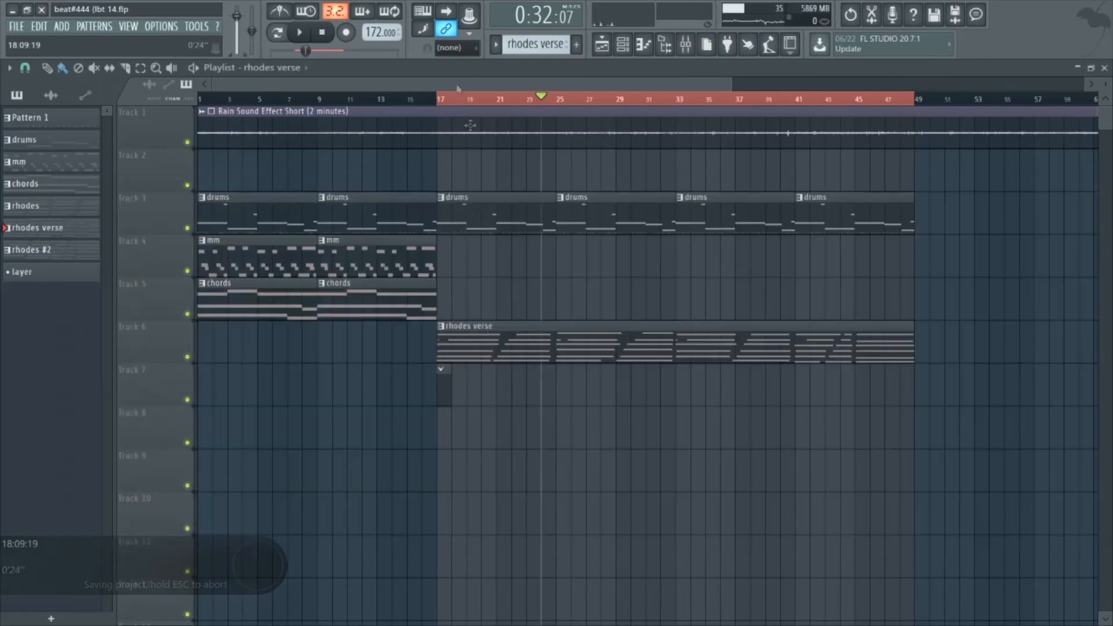
{"action": "left_click", "coordinate": [442, 378]}
{"action": "left_click", "coordinate": [624, 44]}
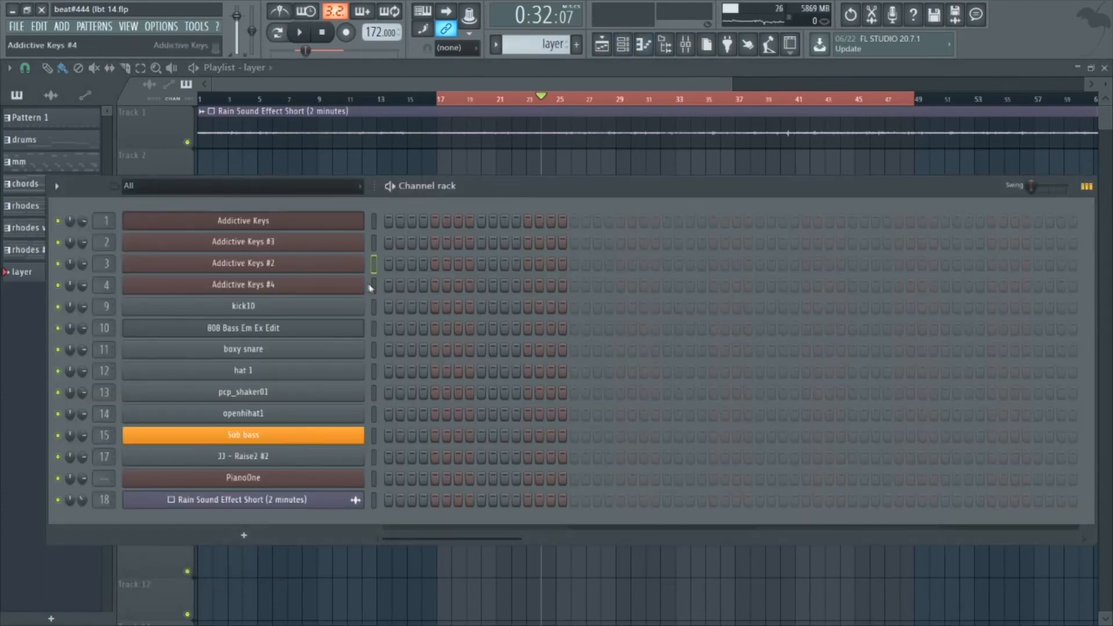
{"action": "key", "text": "space"}
{"action": "left_click", "coordinate": [318, 288]}
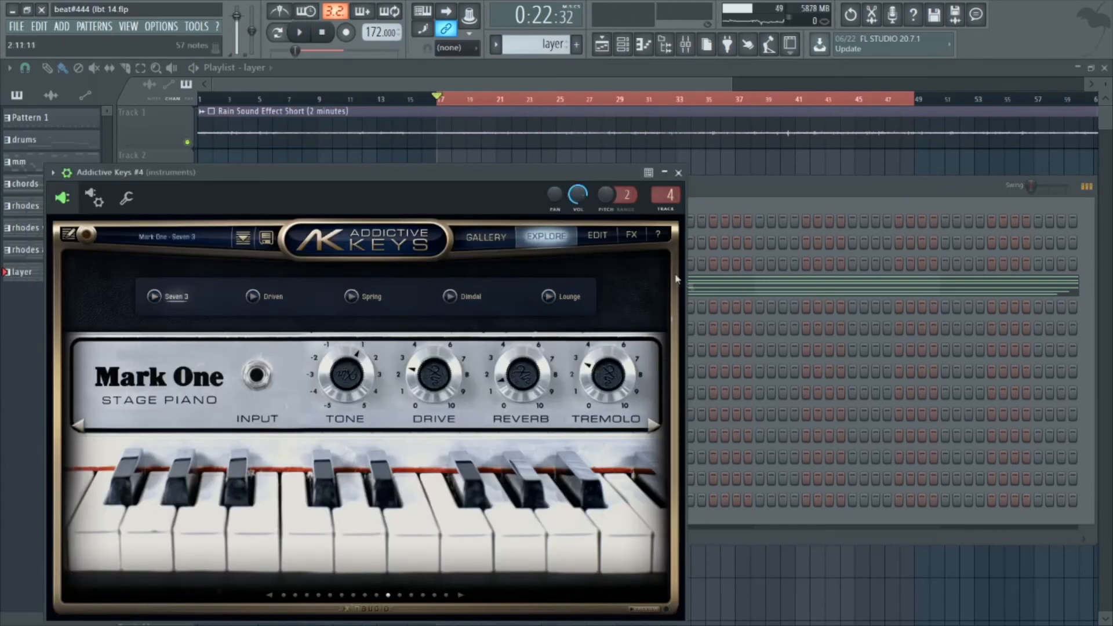
Step: Transpose all Addictive Keys #4 notes in the layer pattern up one octave, play them back and save the project
{"action": "left_click", "coordinate": [768, 294]}
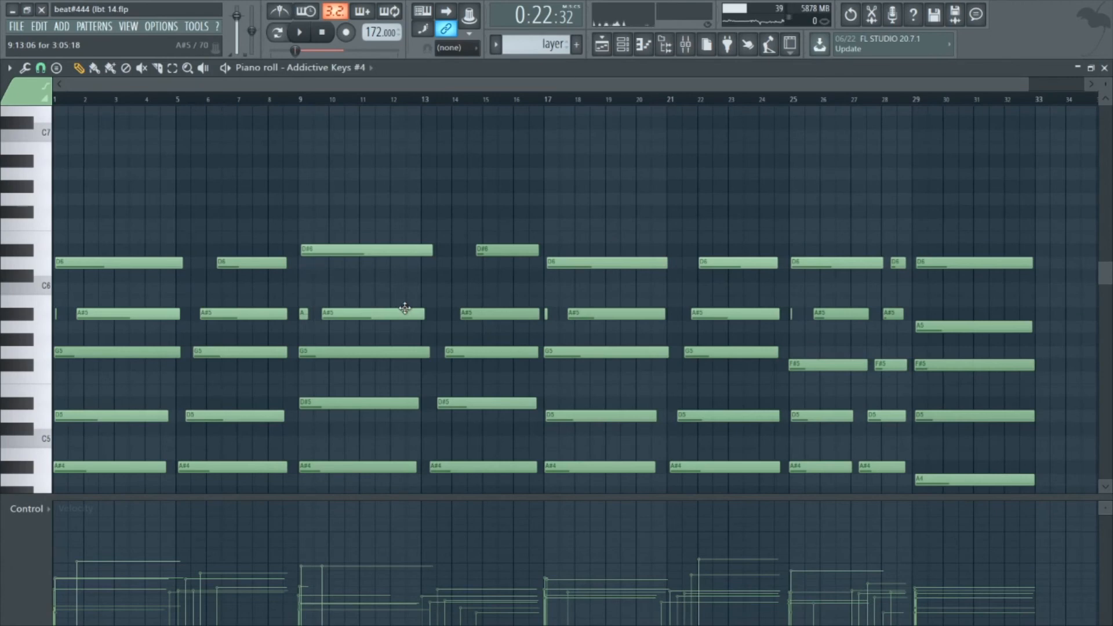
{"action": "key", "text": "ctrl+Up"}
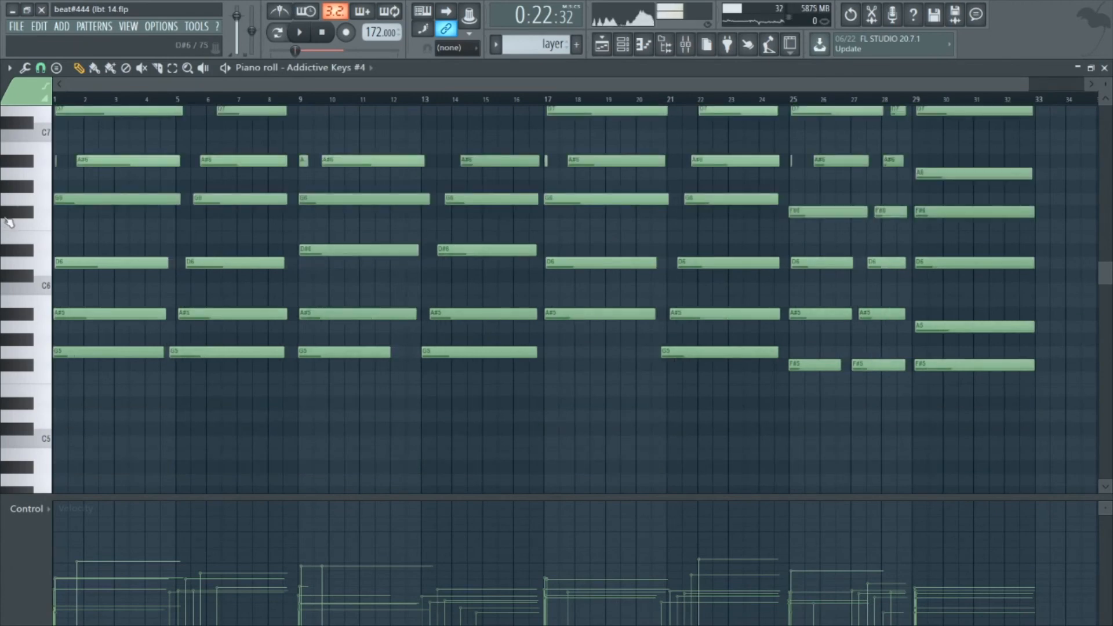
{"action": "key", "text": "space"}
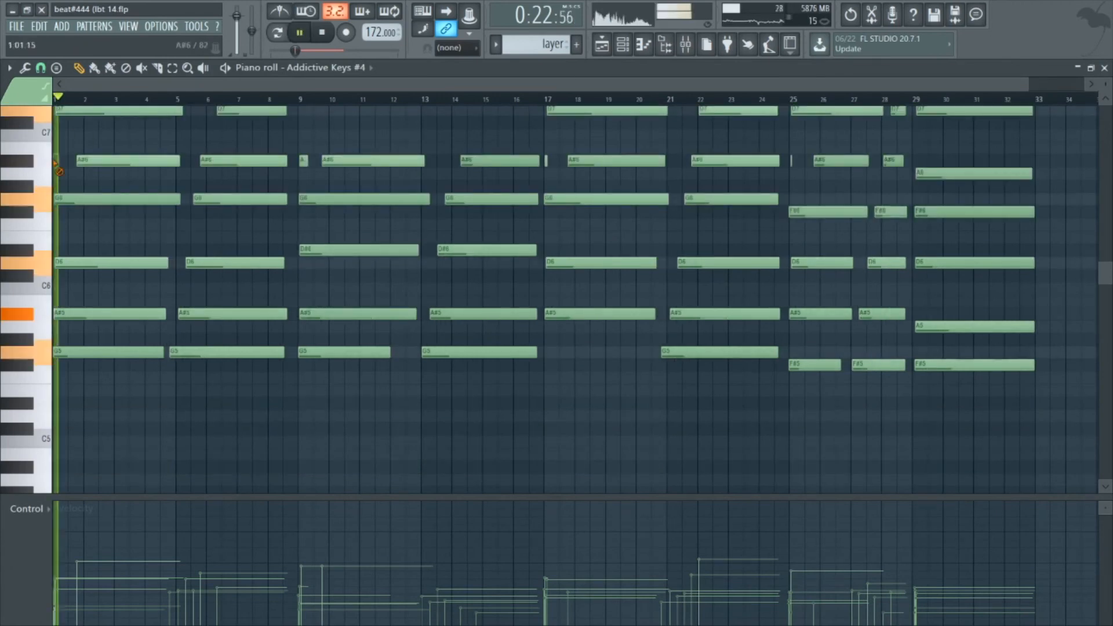
{"action": "left_click", "coordinate": [623, 43]}
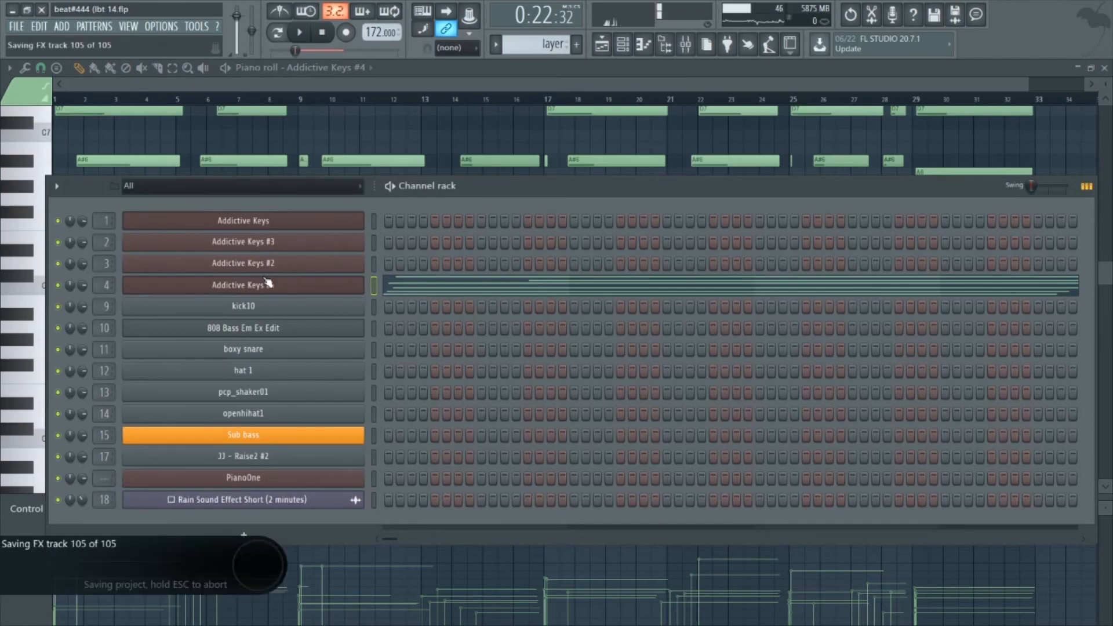
{"action": "key", "text": "ctrl+s"}
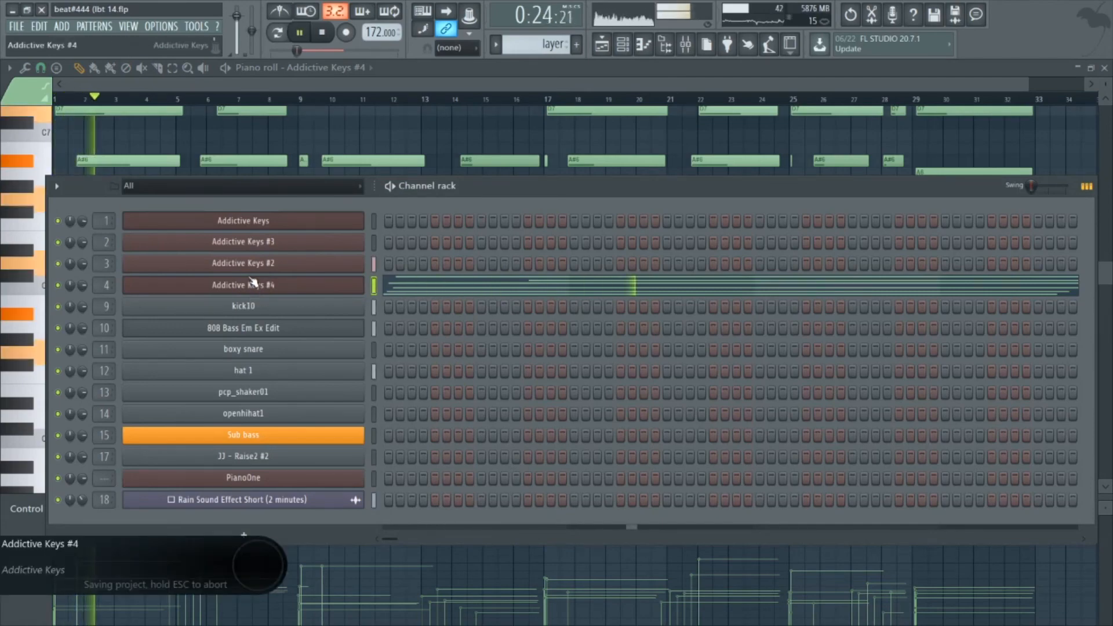
Step: Load the Dimdal preset in Addictive Keys #4, raise its tone close to 5 and increase the tremolo
{"action": "left_click", "coordinate": [255, 285]}
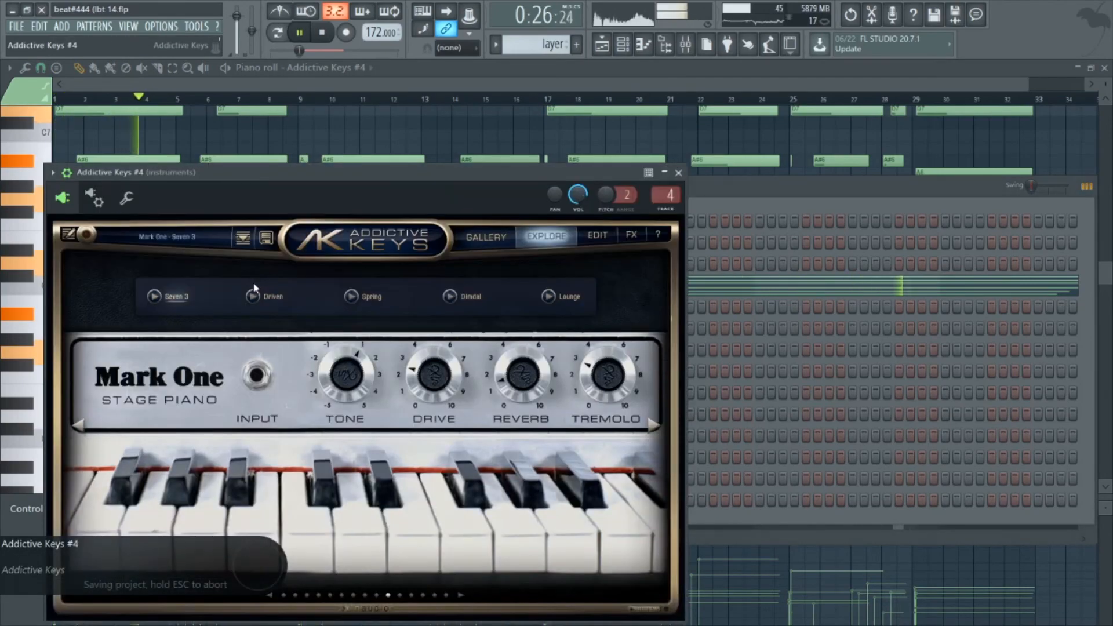
{"action": "left_click", "coordinate": [472, 297]}
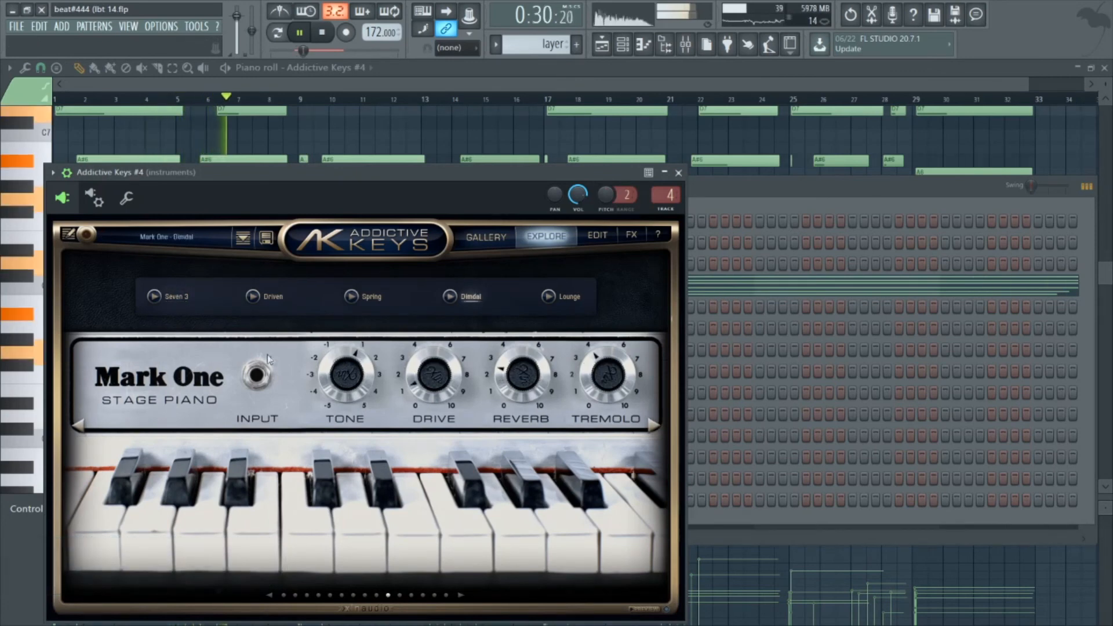
{"action": "left_click_drag", "start_coordinate": [336, 377], "coordinate": [357, 377]}
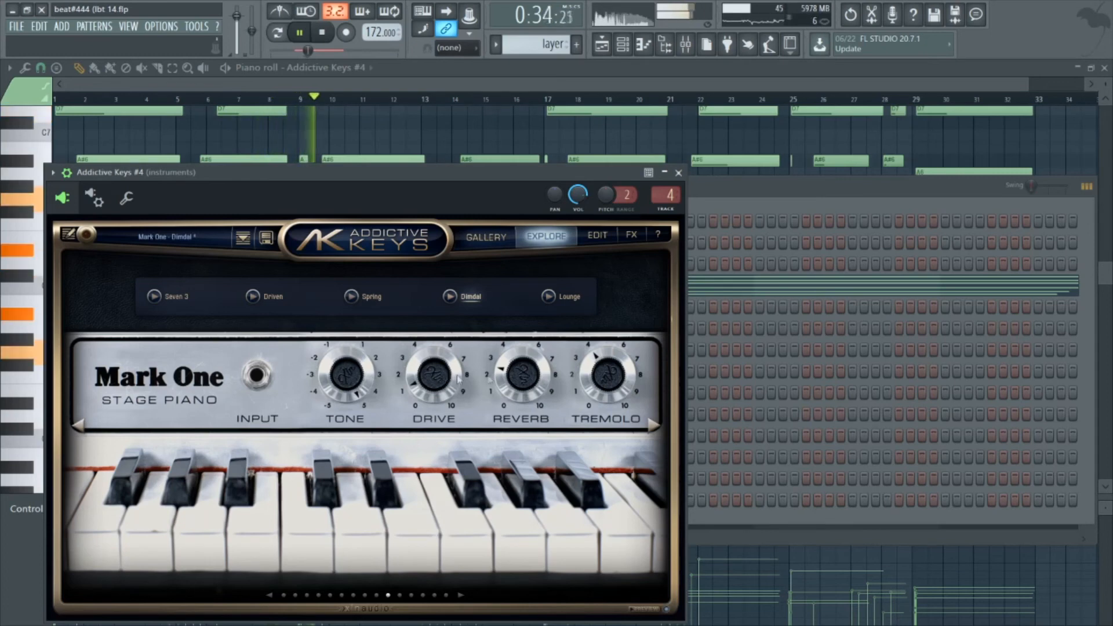
{"action": "left_click_drag", "start_coordinate": [584, 390], "coordinate": [592, 301]}
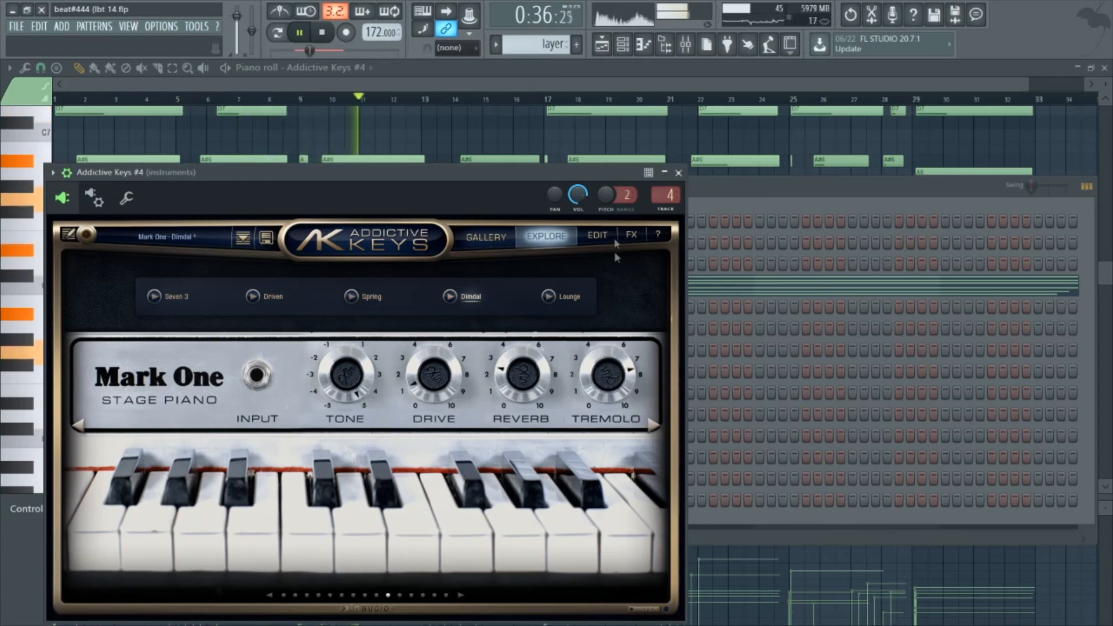
Step: Pan mixer track 4 to the right, lower its fader to 74% and save the project
{"action": "left_click", "coordinate": [685, 44]}
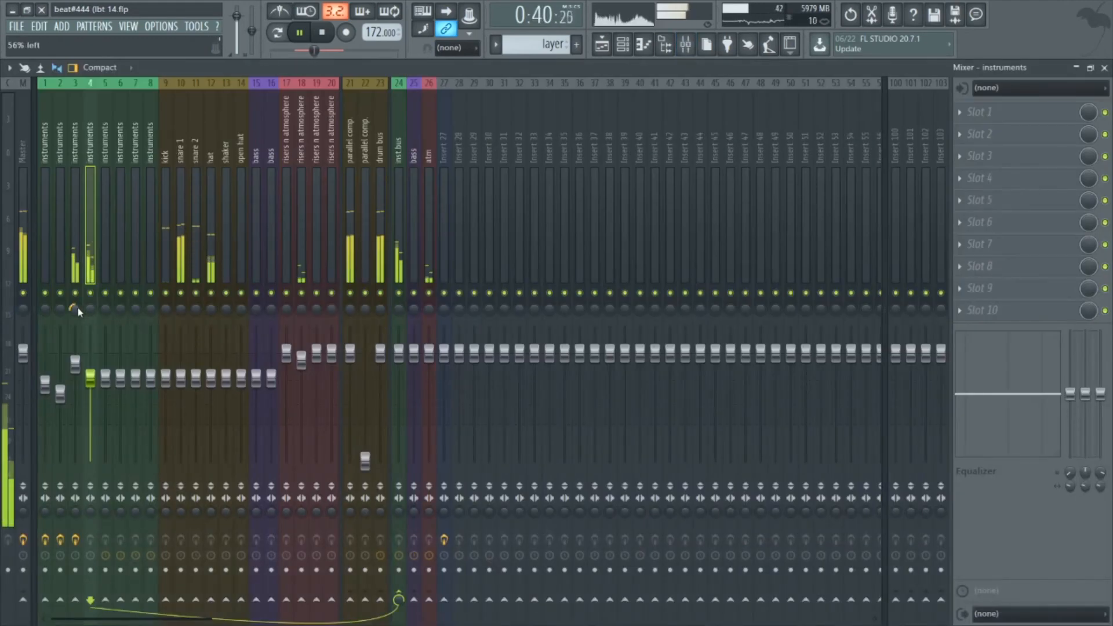
{"action": "left_click_drag", "start_coordinate": [91, 309], "coordinate": [88, 314]}
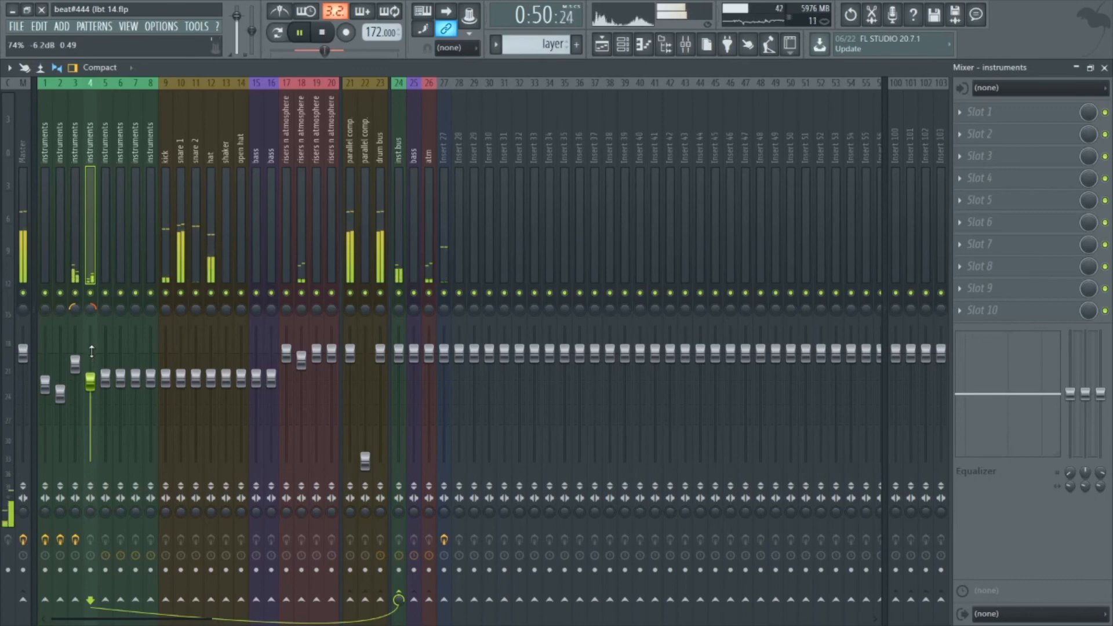
{"action": "key", "text": "ctrl+s"}
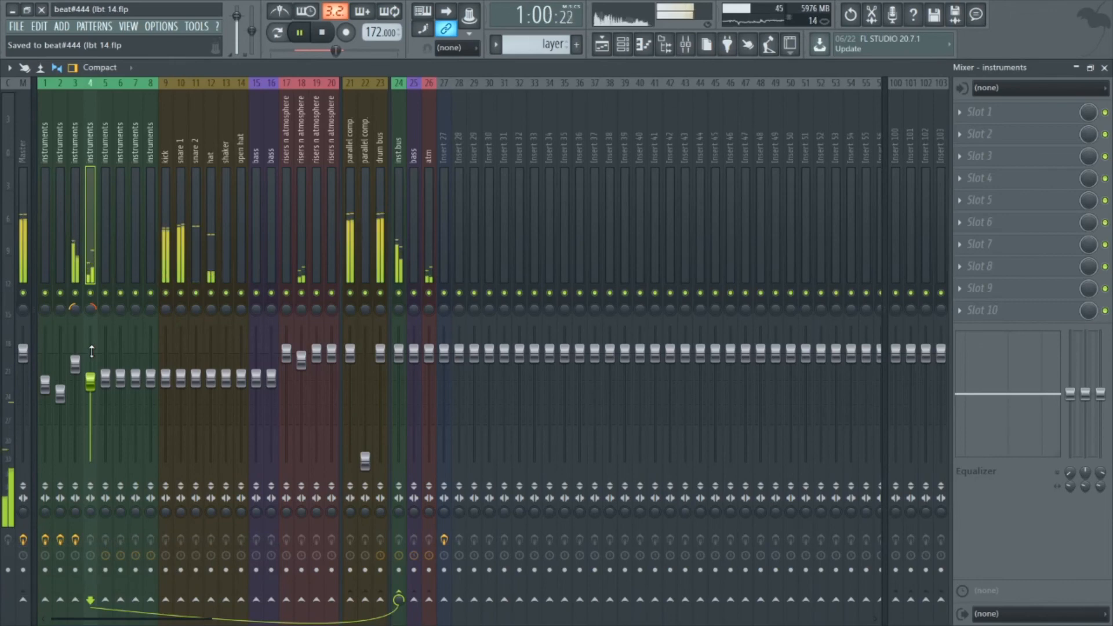
Step: Audition the Mark One Lounge and Warm Tines presets in Addictive Keys #4 during playback
{"action": "left_click", "coordinate": [622, 43]}
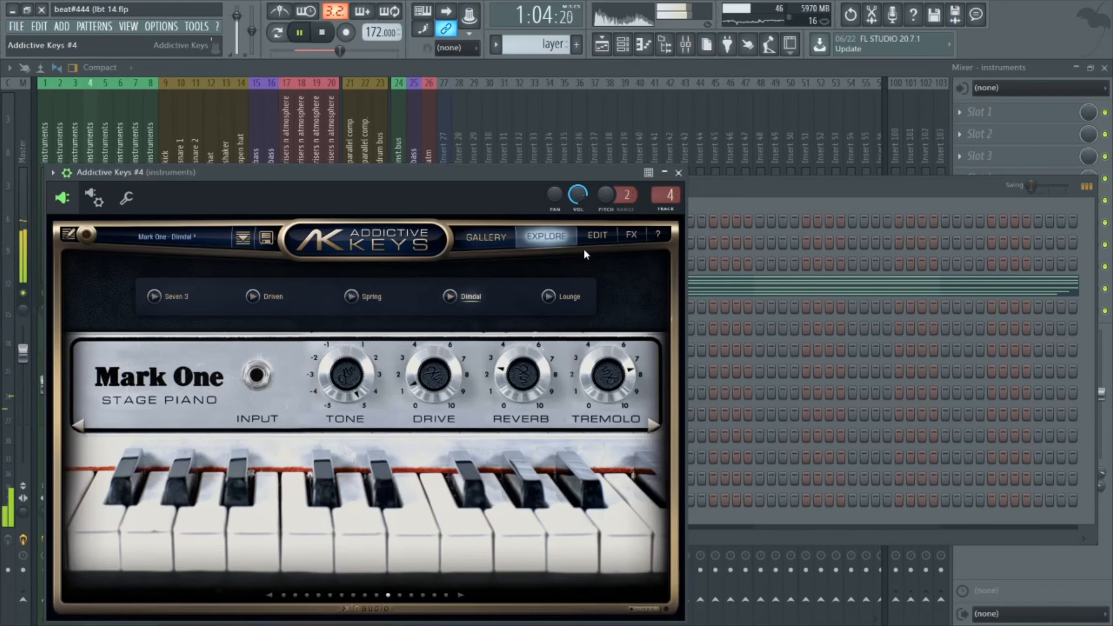
{"action": "left_click", "coordinate": [565, 296]}
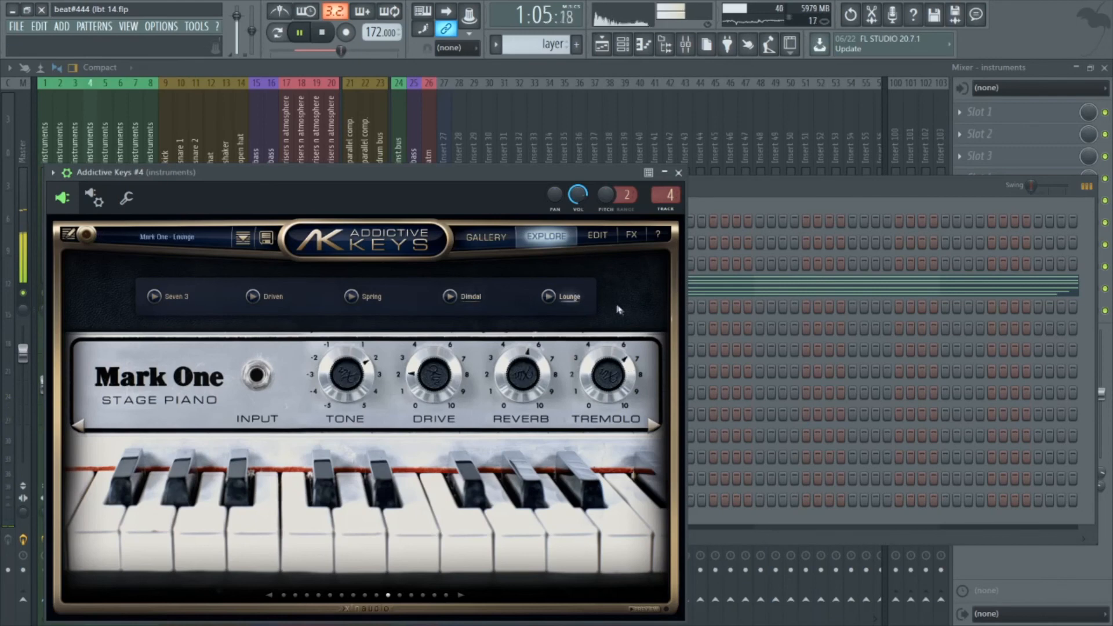
{"action": "left_click", "coordinate": [596, 235]}
{"action": "left_click", "coordinate": [546, 236]}
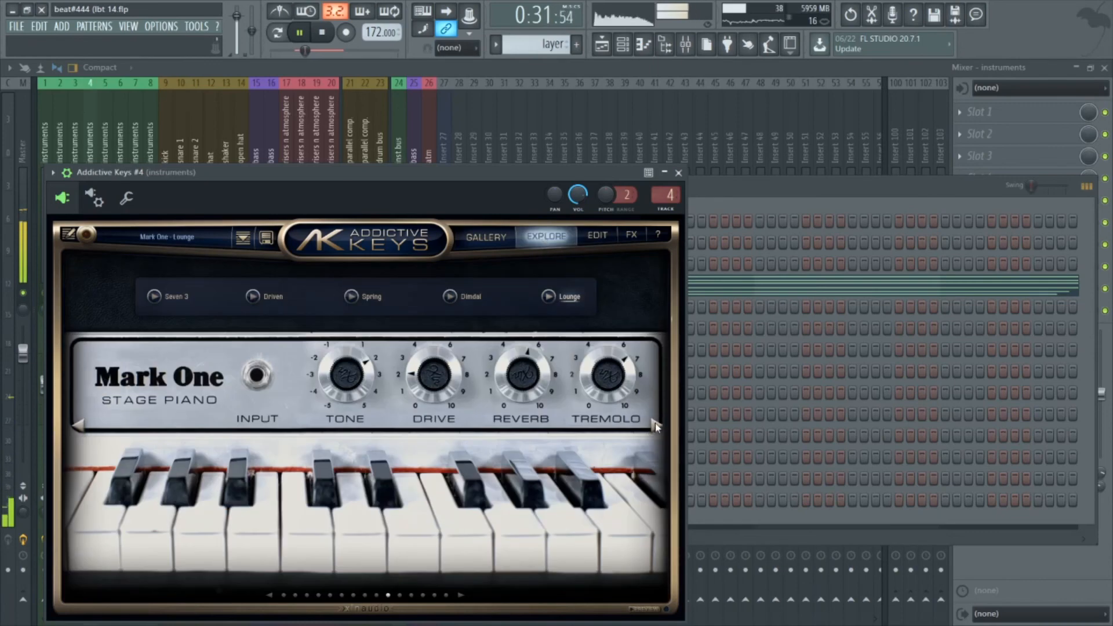
{"action": "left_click", "coordinate": [655, 426]}
{"action": "left_click", "coordinate": [530, 314]}
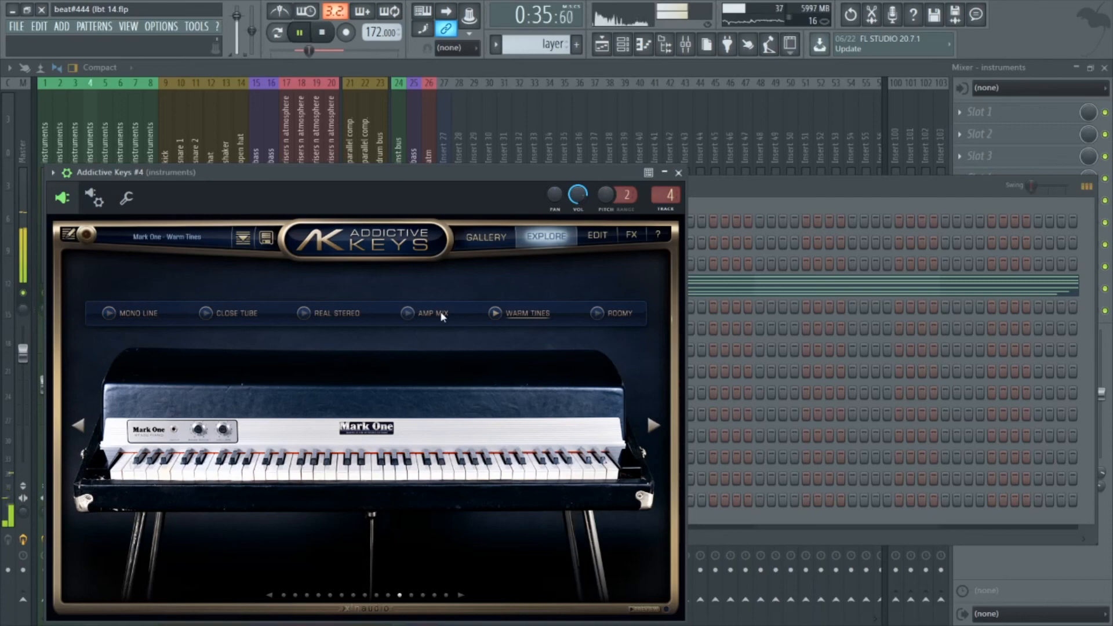
Step: Audition the Mark One Selections presets Crystals, Maple Hill Funk, Lead Fest, Fusion Pad and Memories during playback
{"action": "left_click", "coordinate": [649, 429]}
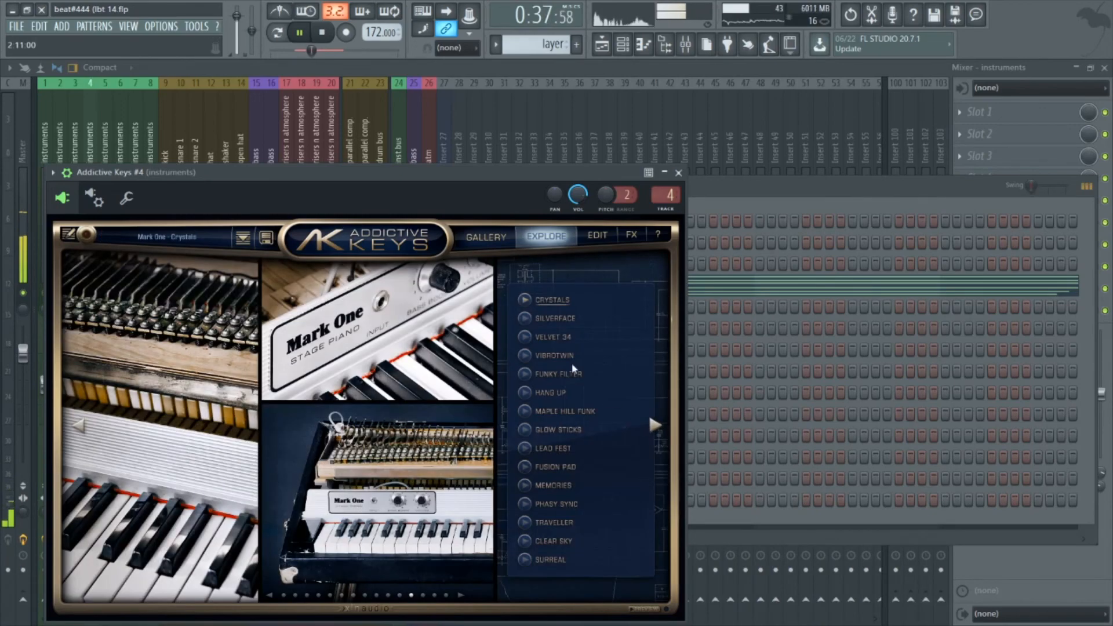
{"action": "left_click", "coordinate": [559, 410]}
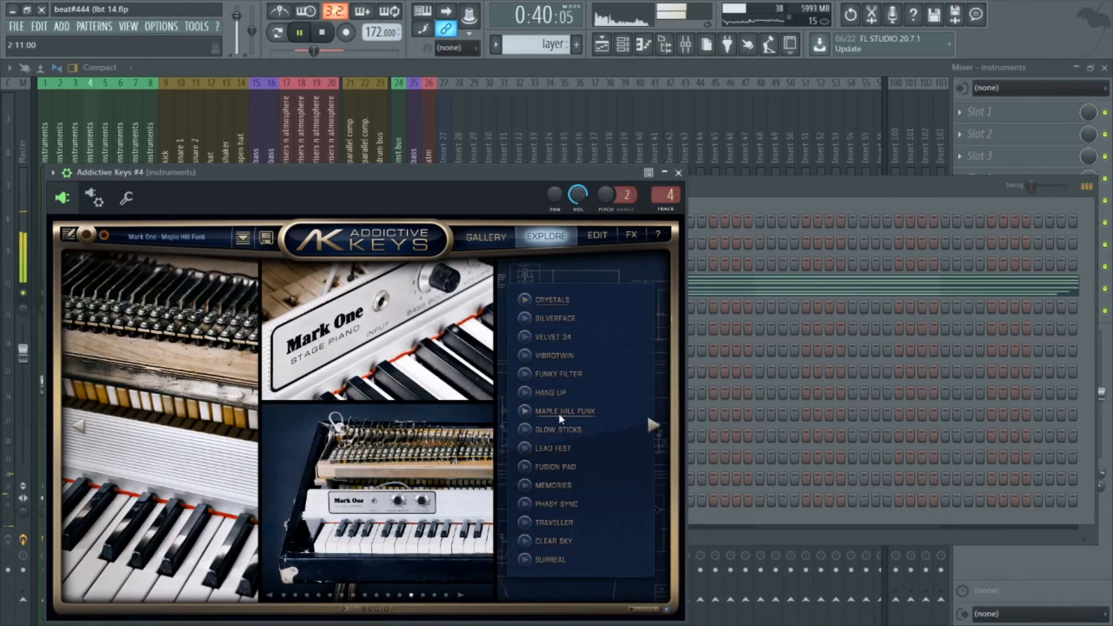
{"action": "left_click", "coordinate": [554, 449]}
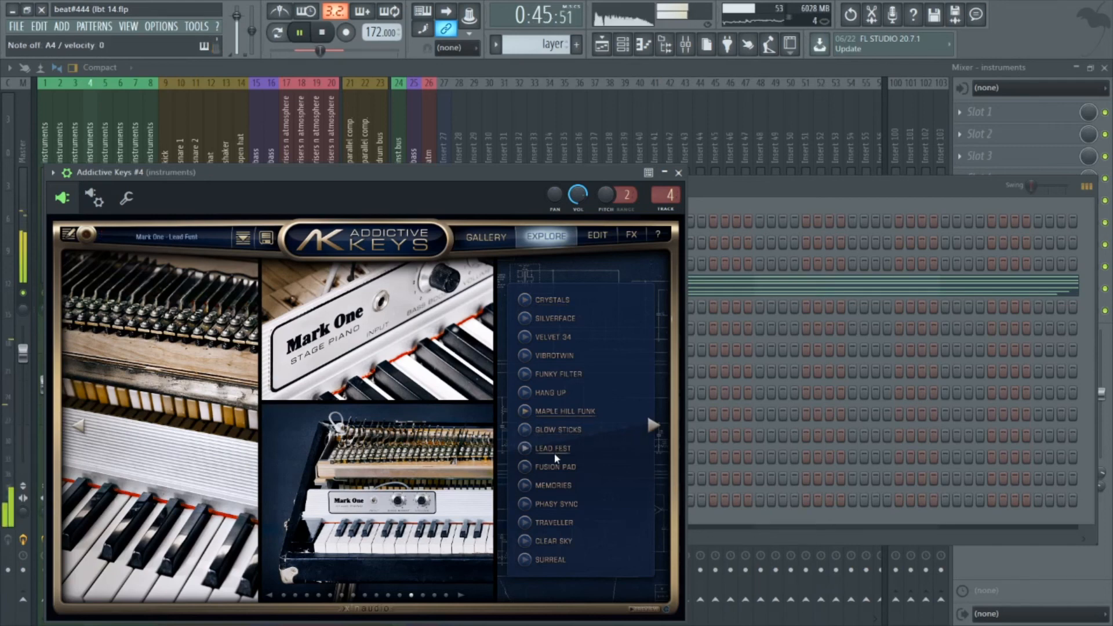
{"action": "left_click", "coordinate": [553, 467]}
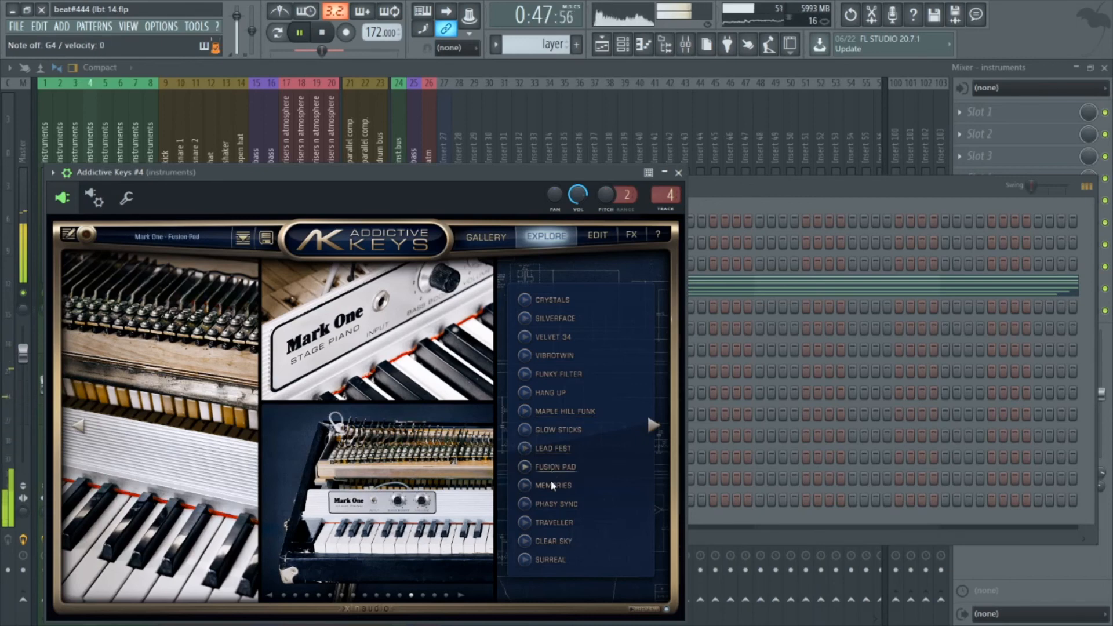
{"action": "left_click", "coordinate": [554, 486]}
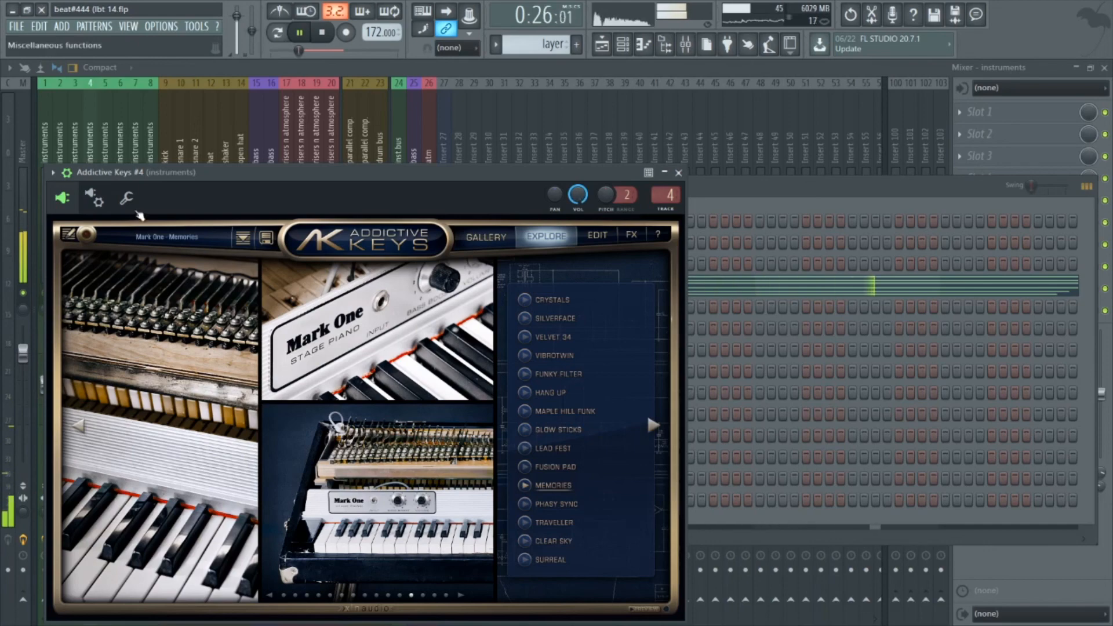
Step: Raise the levels-adjustment volume of the Addictive Keys #4 channel to 128%
{"action": "left_click", "coordinate": [127, 200]}
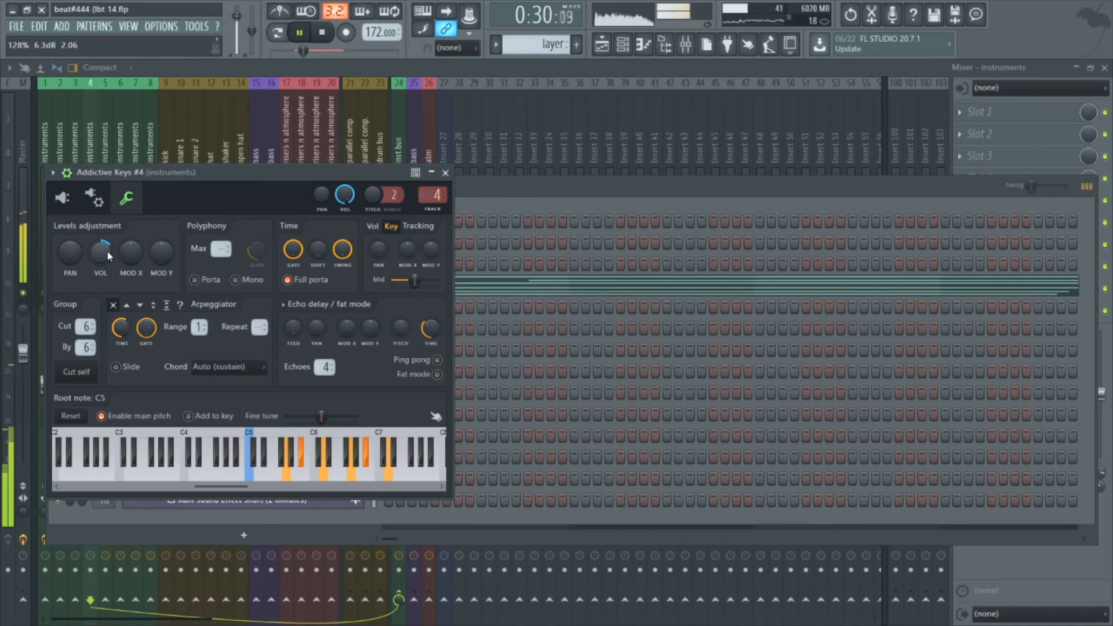
{"action": "left_click", "coordinate": [119, 167]}
Step: Reset mixer track 4's panning, set it to 50% right and raise the fader to match track 3
{"action": "right_click", "coordinate": [90, 308]}
{"action": "left_click", "coordinate": [97, 318]}
{"action": "left_click_drag", "start_coordinate": [90, 309], "coordinate": [91, 296]}
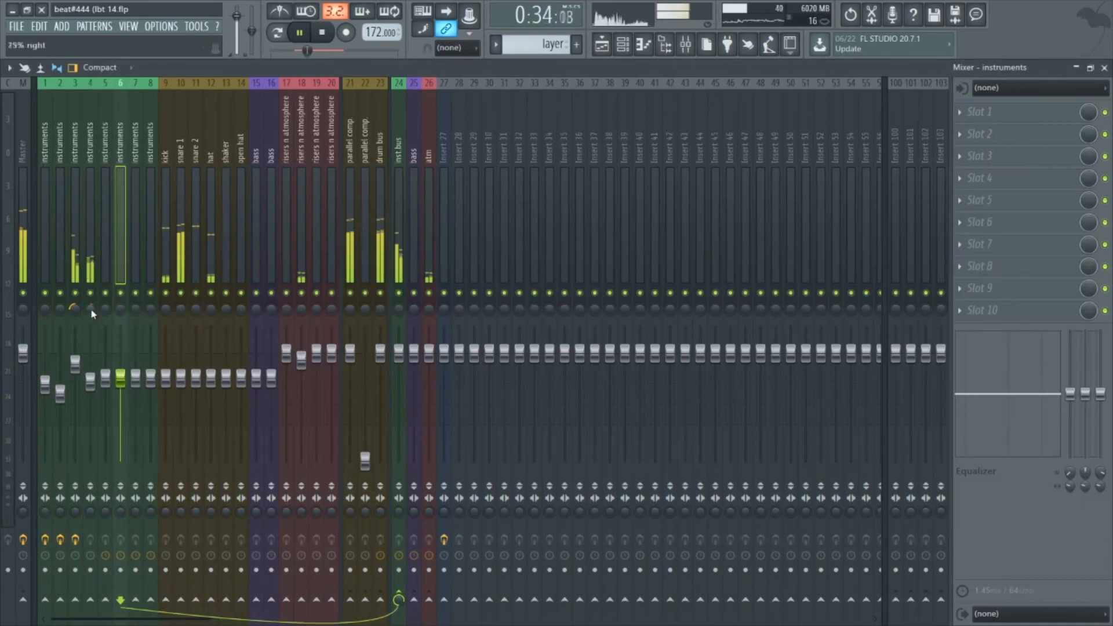
{"action": "left_click_drag", "start_coordinate": [96, 352], "coordinate": [90, 330]}
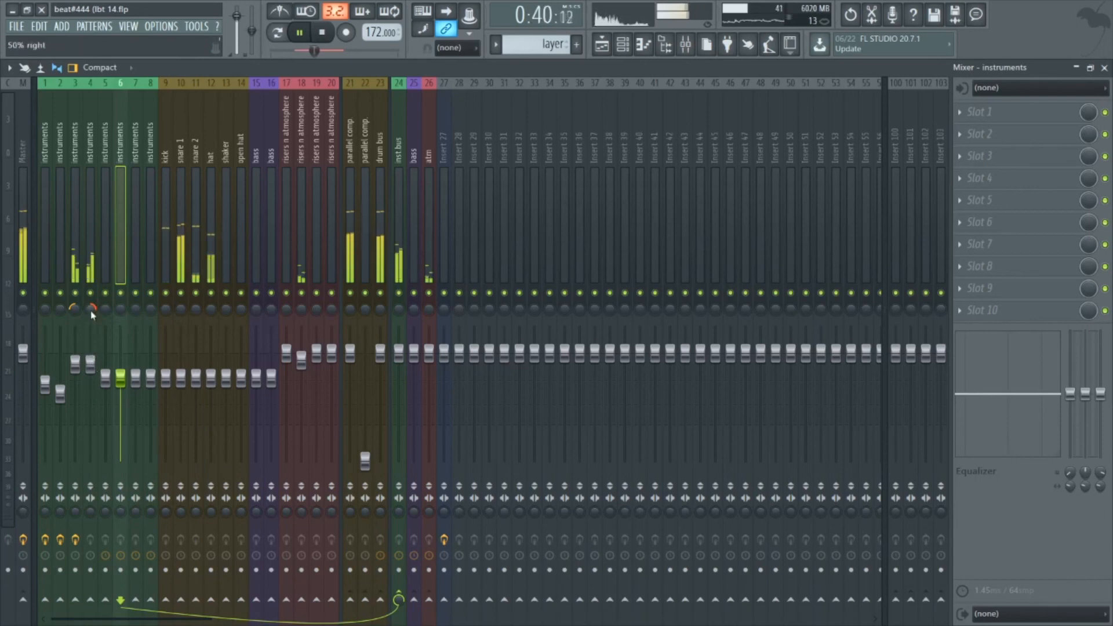
Step: Reopen the Addictive Keys #4 instrument and audition the Phasy Sync and Traveller presets
{"action": "left_click", "coordinate": [622, 44]}
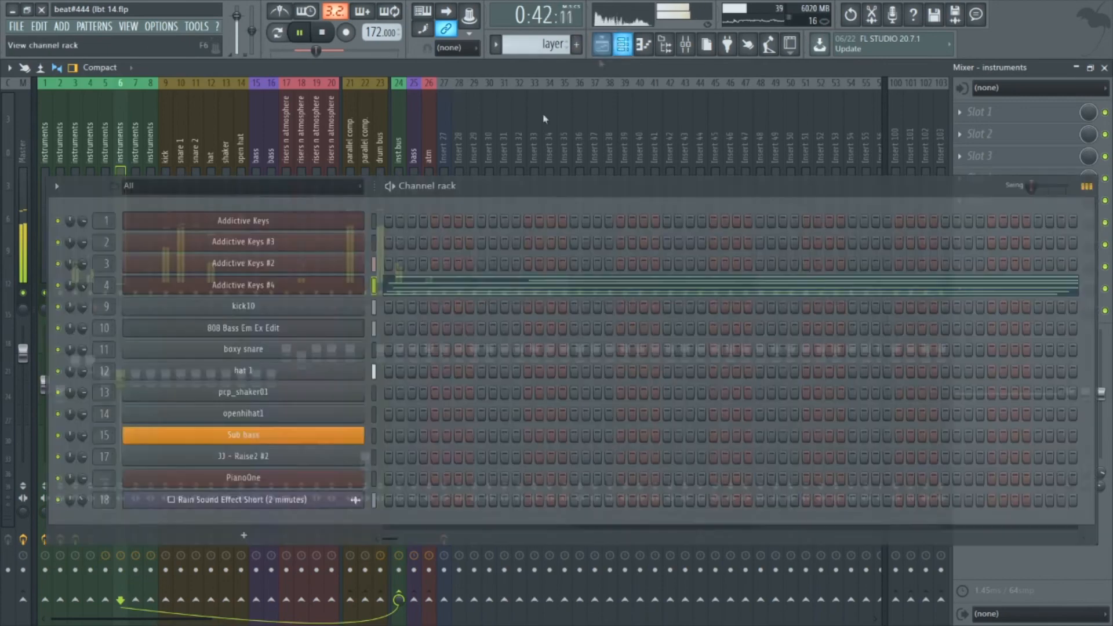
{"action": "left_click", "coordinate": [342, 283]}
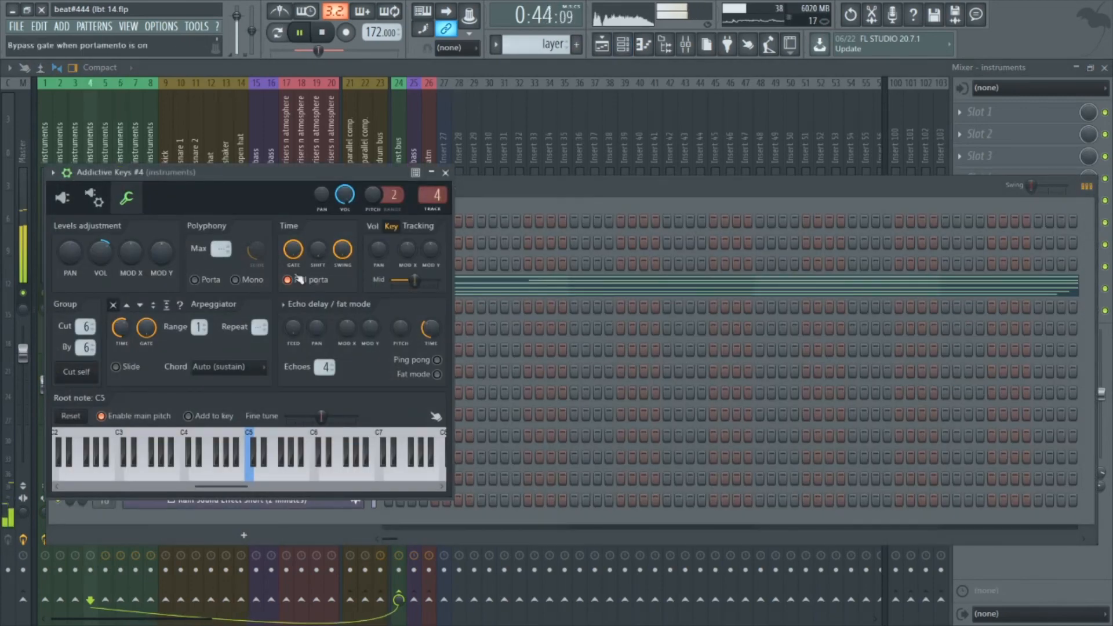
{"action": "left_click", "coordinate": [84, 211]}
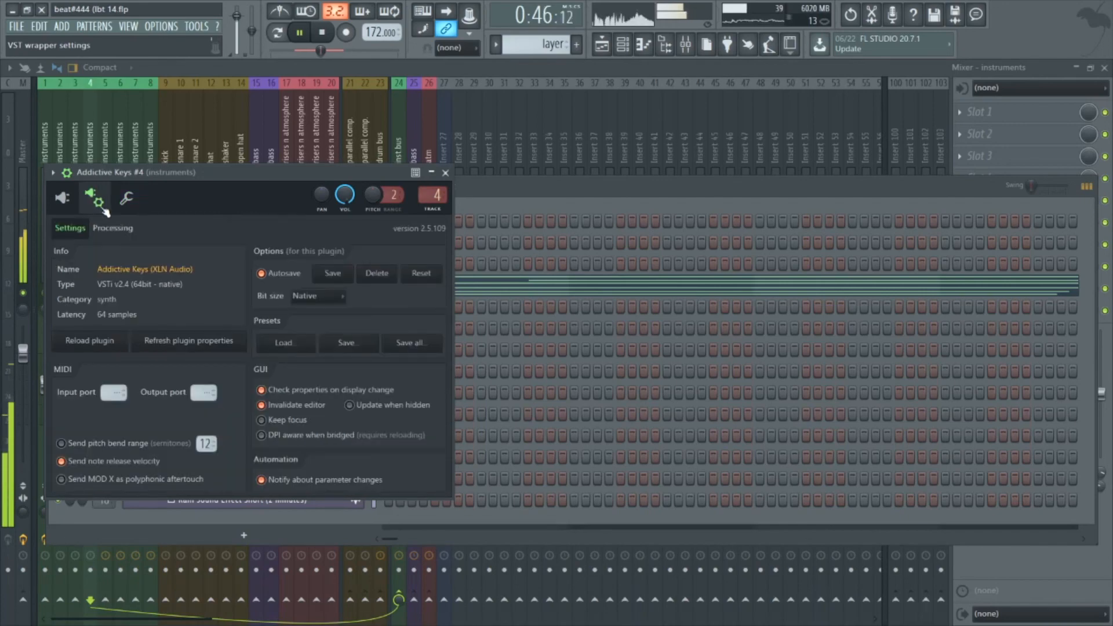
{"action": "left_click", "coordinate": [74, 205]}
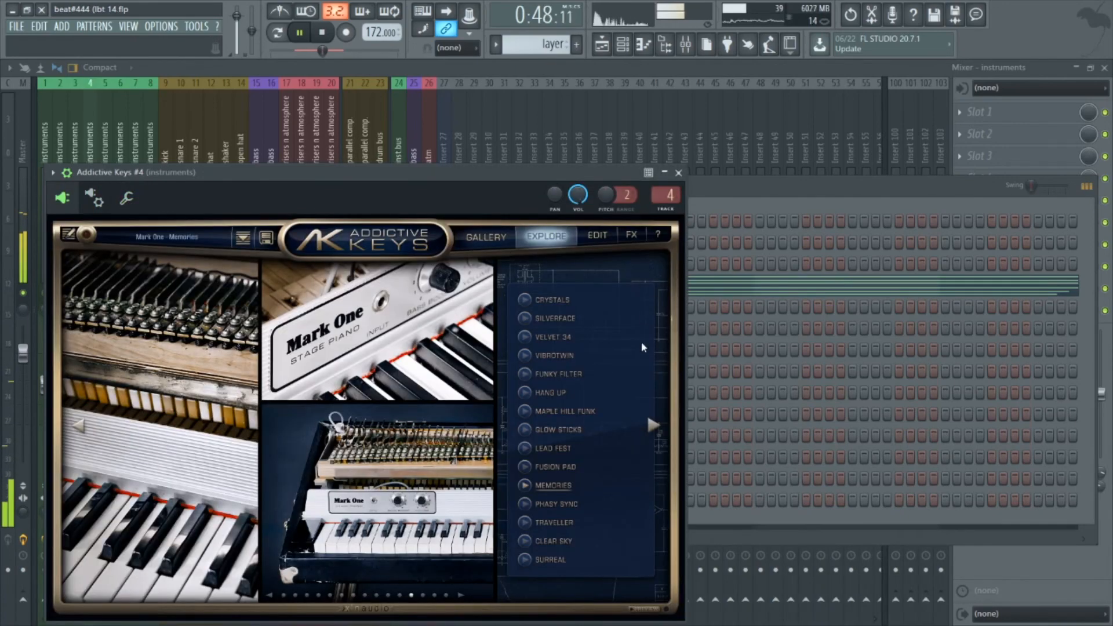
{"action": "left_click", "coordinate": [547, 507]}
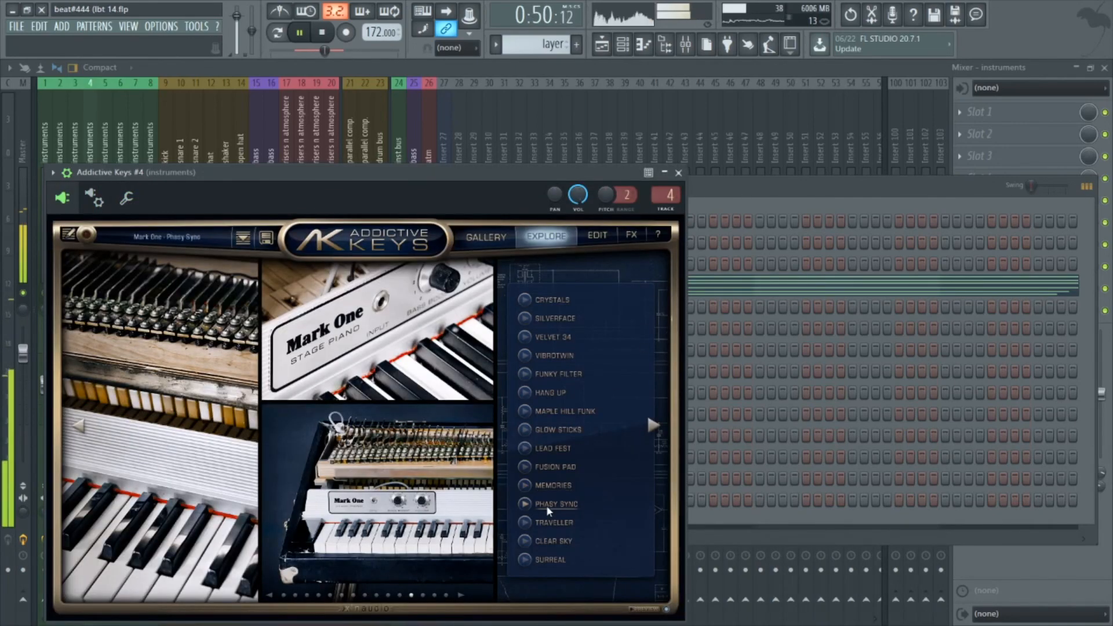
{"action": "left_click", "coordinate": [548, 523]}
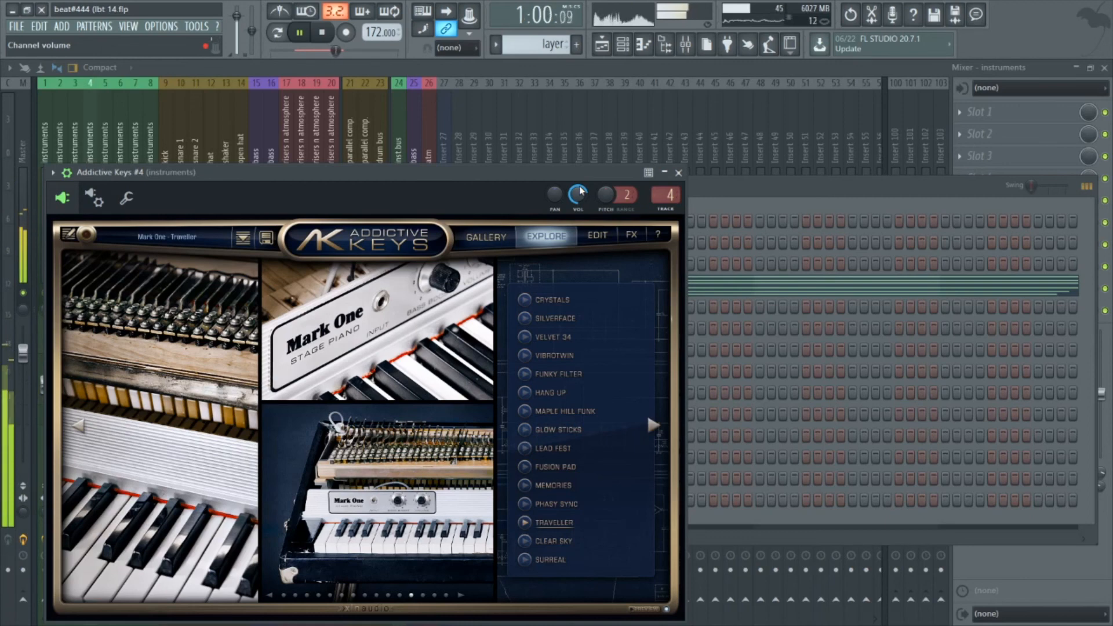
Step: Load the Mark One Producer preset Dimdal, raise its tone close to 5 and set the tremolo to about 5
{"action": "left_click", "coordinate": [504, 238]}
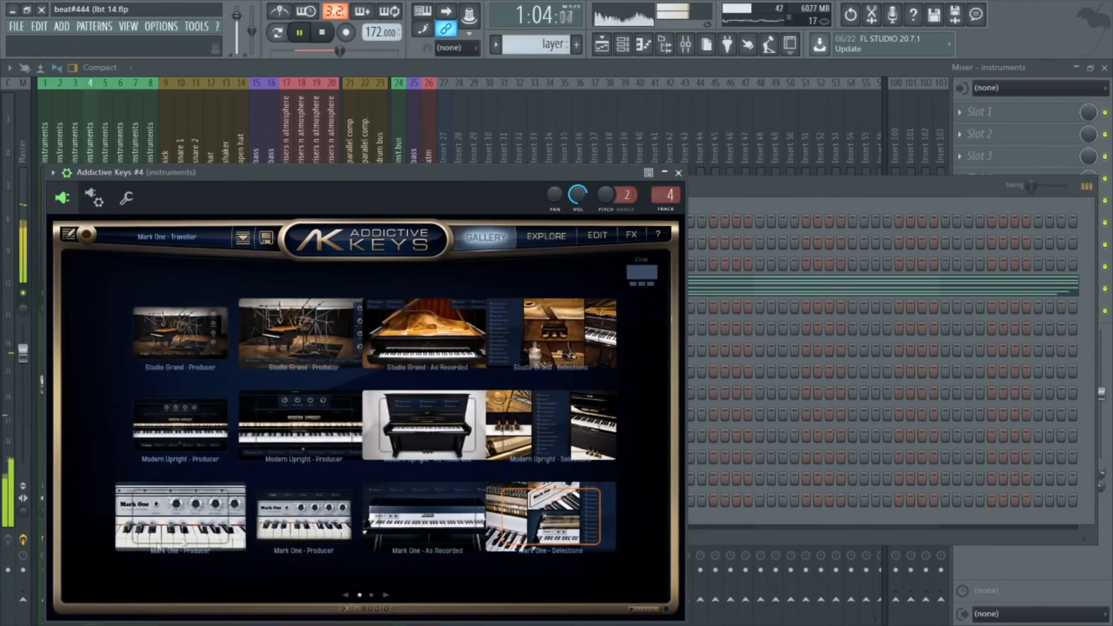
{"action": "left_click", "coordinate": [165, 542]}
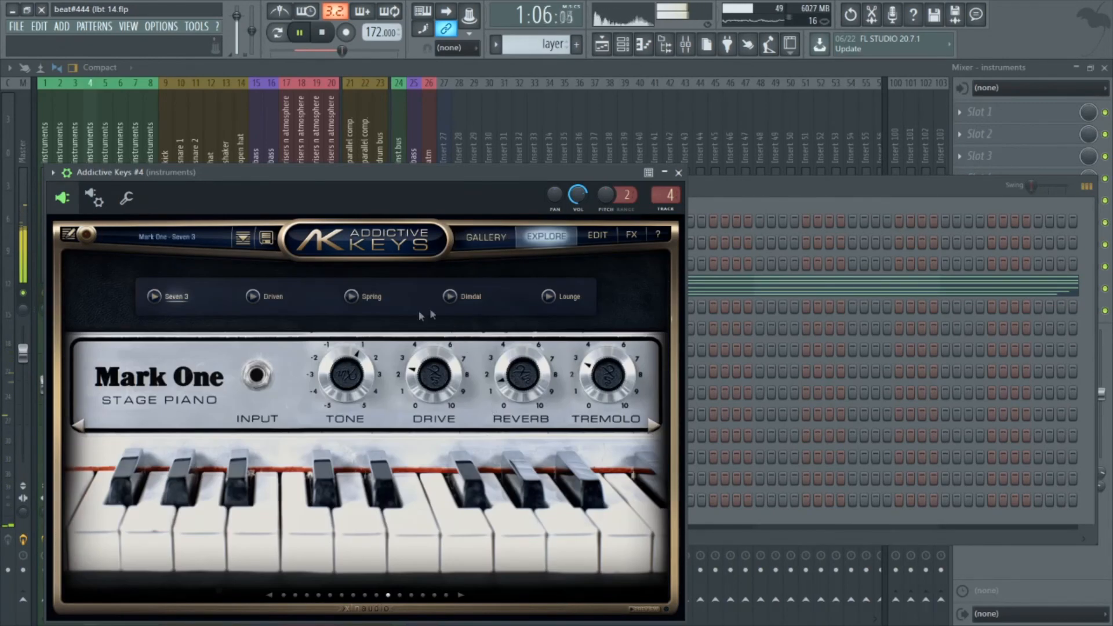
{"action": "left_click", "coordinate": [474, 296]}
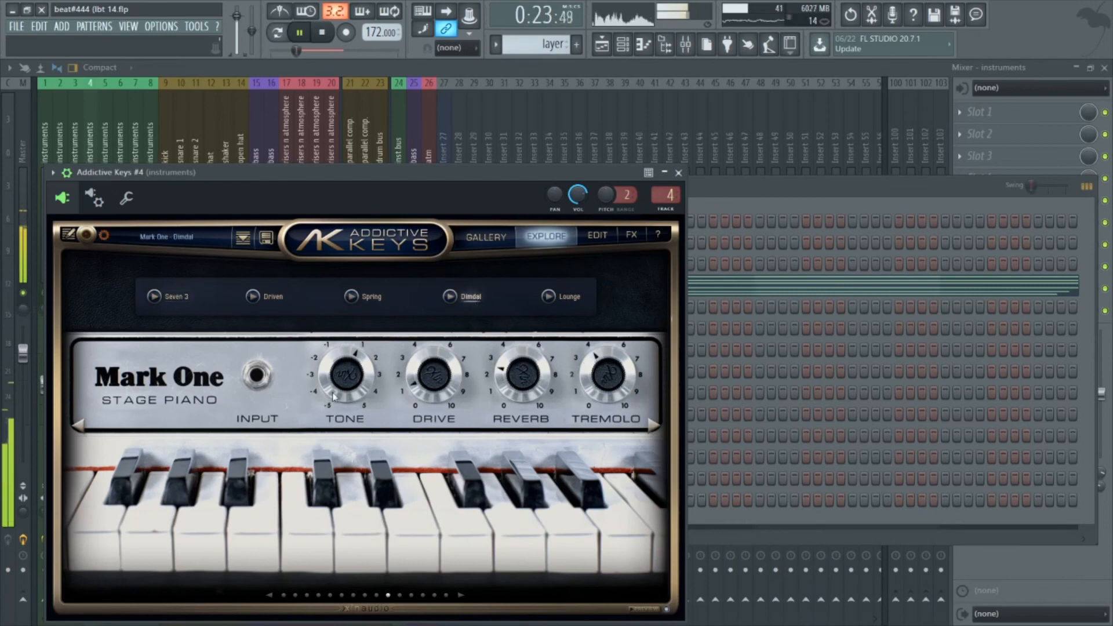
{"action": "left_click_drag", "start_coordinate": [342, 386], "coordinate": [343, 368]}
{"action": "left_click_drag", "start_coordinate": [608, 373], "coordinate": [613, 375]}
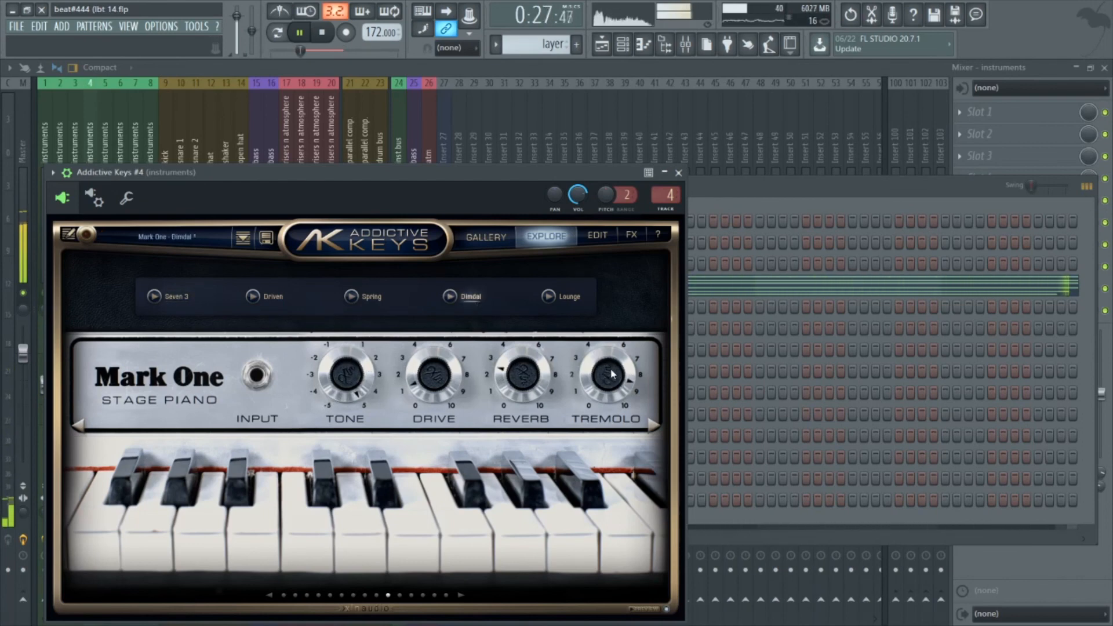
{"action": "left_click_drag", "start_coordinate": [613, 374], "coordinate": [602, 375]}
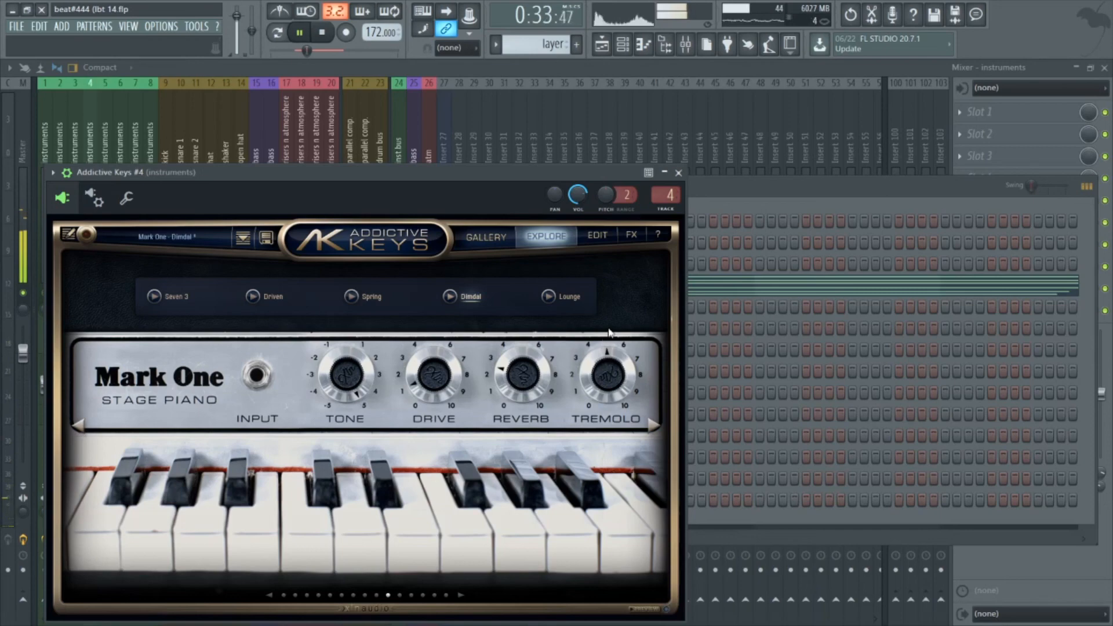
Step: Lower the Mark One tremolo slightly to between 4 and 5, close the instrument and select the snare 1 mixer track
{"action": "left_click_drag", "start_coordinate": [612, 358], "coordinate": [611, 367]}
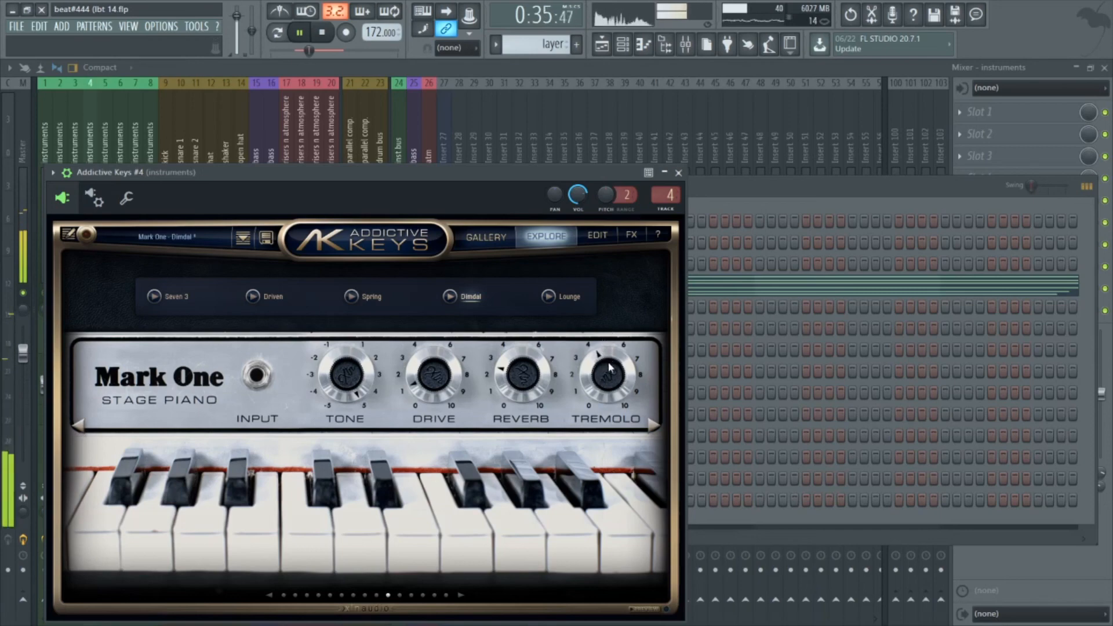
{"action": "left_click", "coordinate": [679, 172]}
{"action": "left_click", "coordinate": [182, 166]}
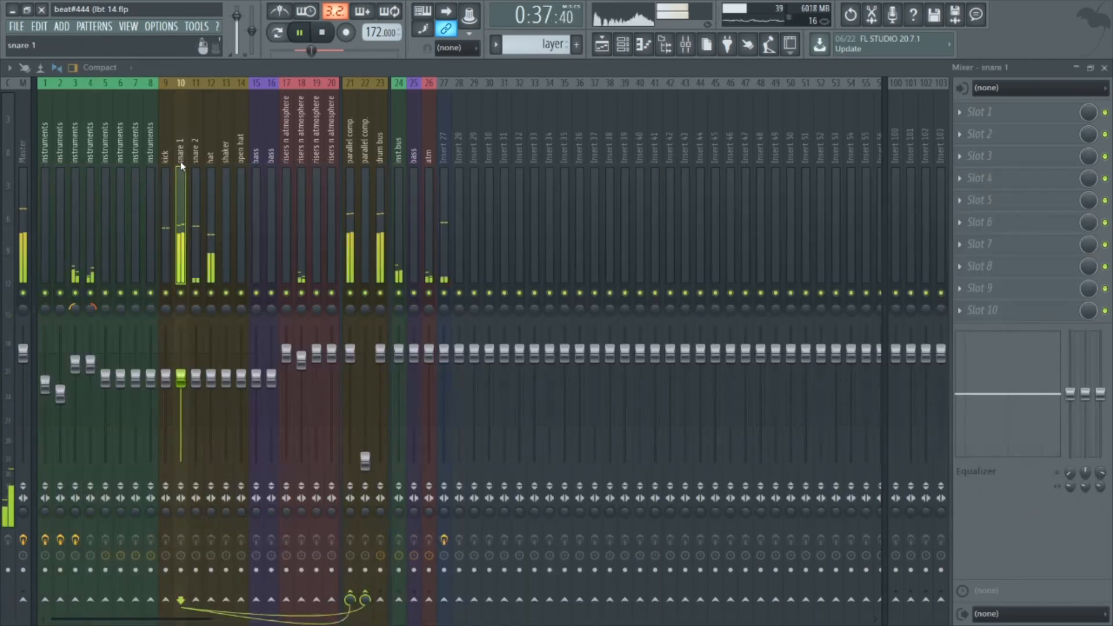
Step: Return to the playlist, fit the arrangement in view and activate the Select tool
{"action": "left_click", "coordinate": [602, 44]}
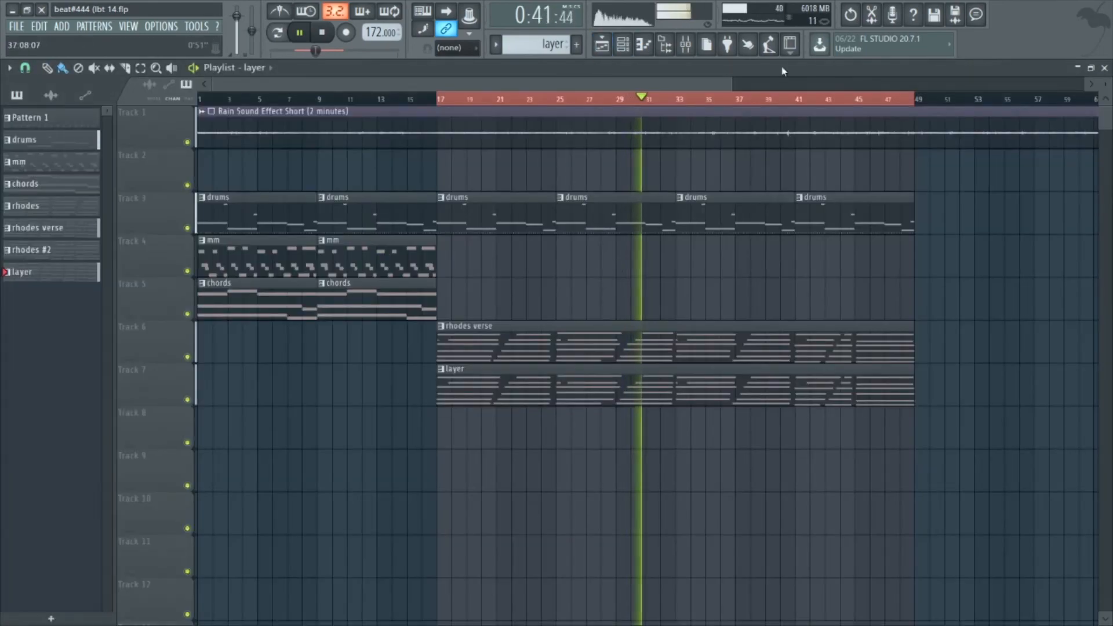
{"action": "scroll", "coordinate": [738, 93], "scroll_direction": "down", "scroll_amount": 2}
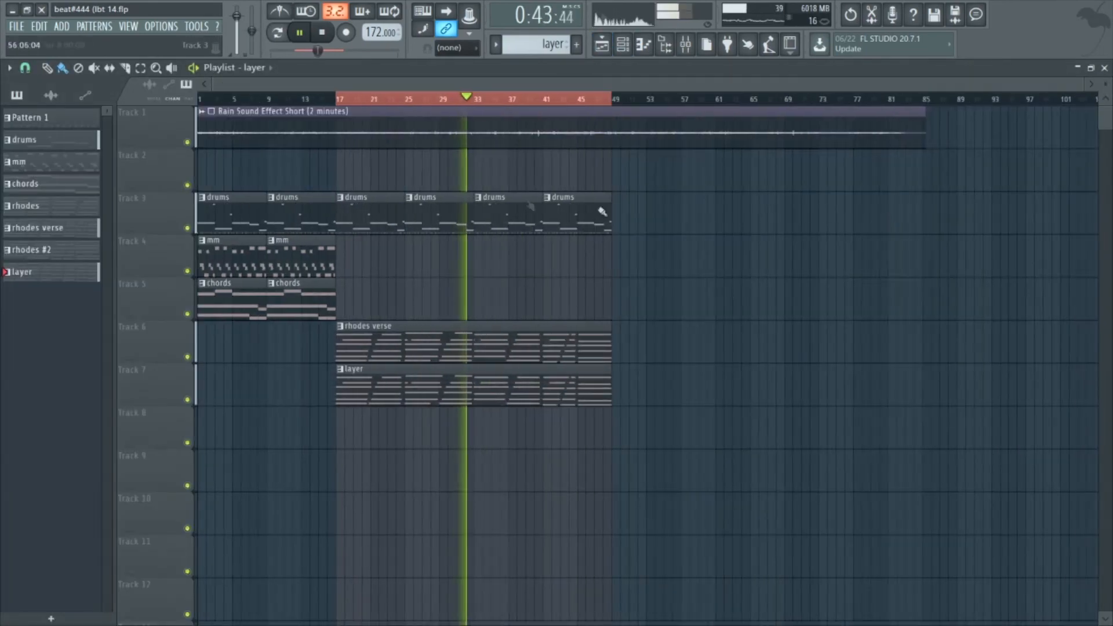
{"action": "left_click", "coordinate": [140, 69]}
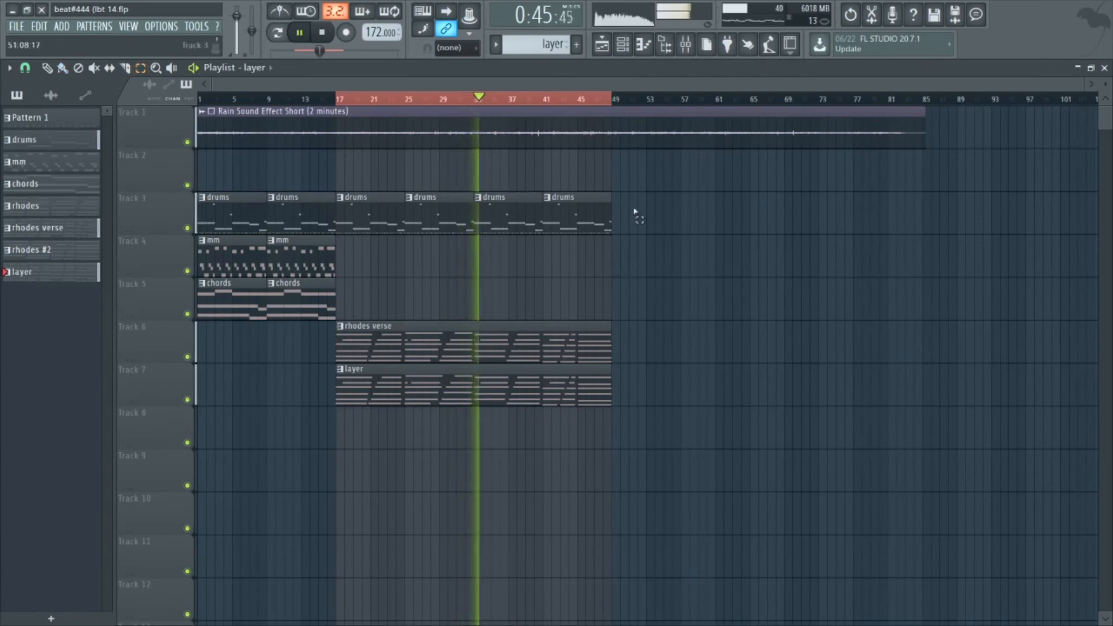
{"action": "left_click_drag", "start_coordinate": [687, 149], "coordinate": [165, 467]}
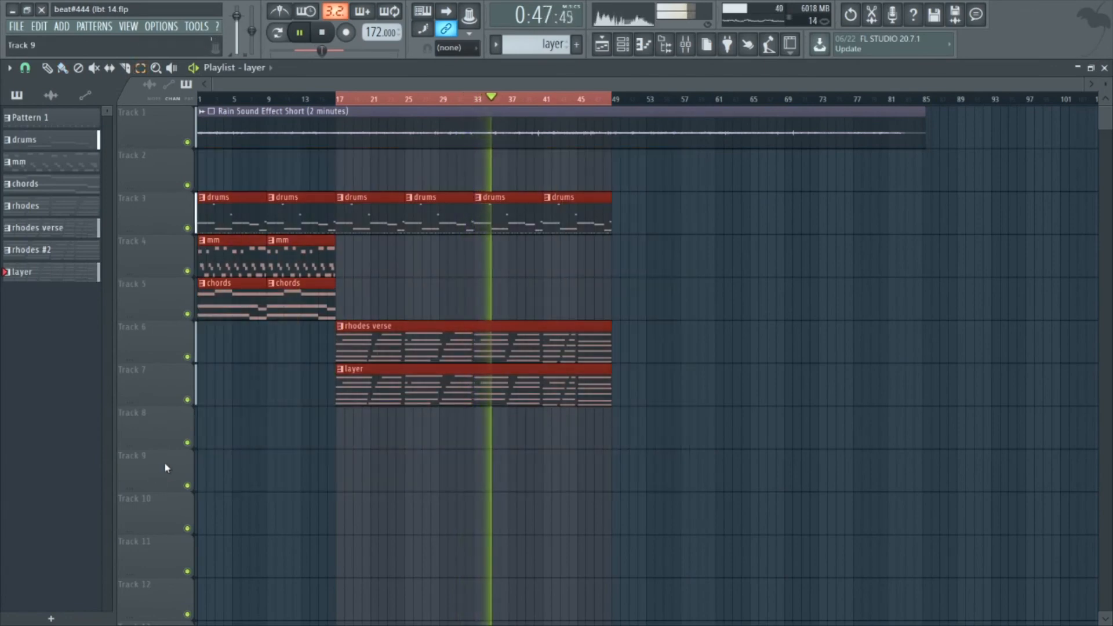
{"action": "key", "text": "ctrl+b"}
{"action": "key", "text": "ctrl+z"}
Step: Stop playback and duplicate all drums, mm, chords, rhodes verse and layer clips so the copies start at bar 49
{"action": "key", "text": "space"}
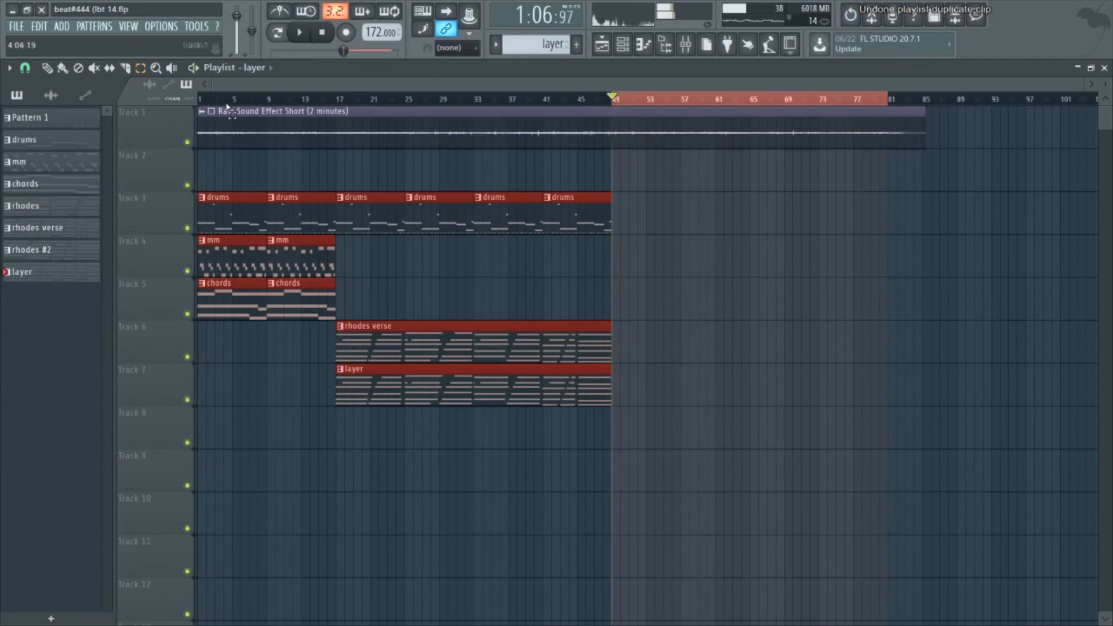
{"action": "left_click_drag", "start_coordinate": [675, 247], "coordinate": [20, 472]}
{"action": "key", "text": "ctrl+b"}
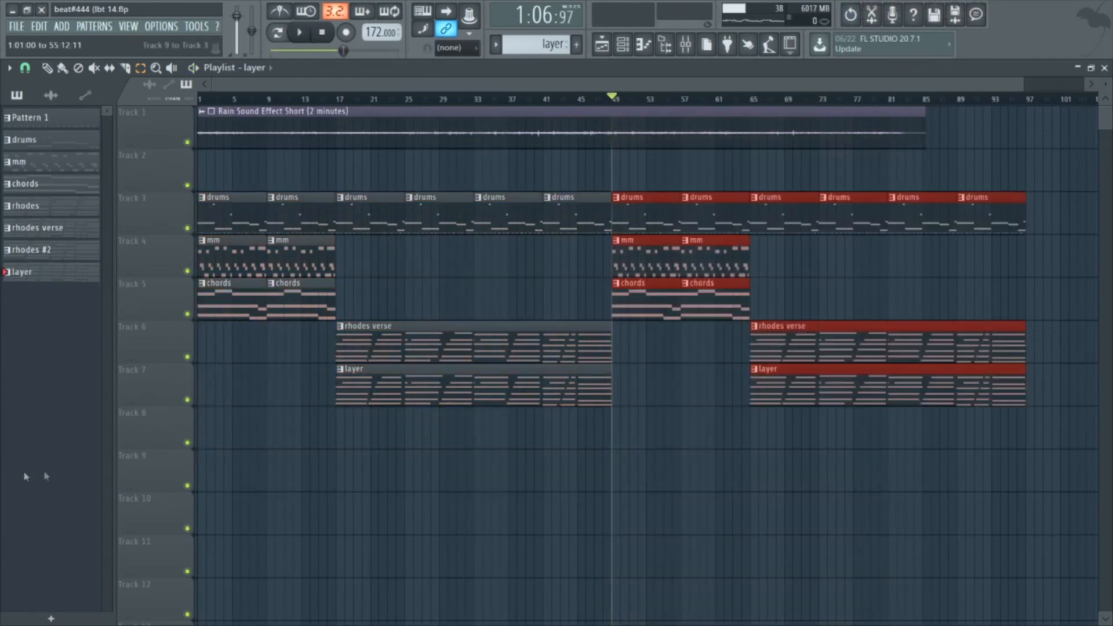
Step: Switch to the Draw tool, clear the clip selection and play the arrangement from about bar 47 into the duplicated section
{"action": "left_click", "coordinate": [47, 68]}
{"action": "left_click", "coordinate": [597, 99]}
{"action": "key", "text": "space"}
{"action": "left_click", "coordinate": [585, 161], "text": "ctrl"}
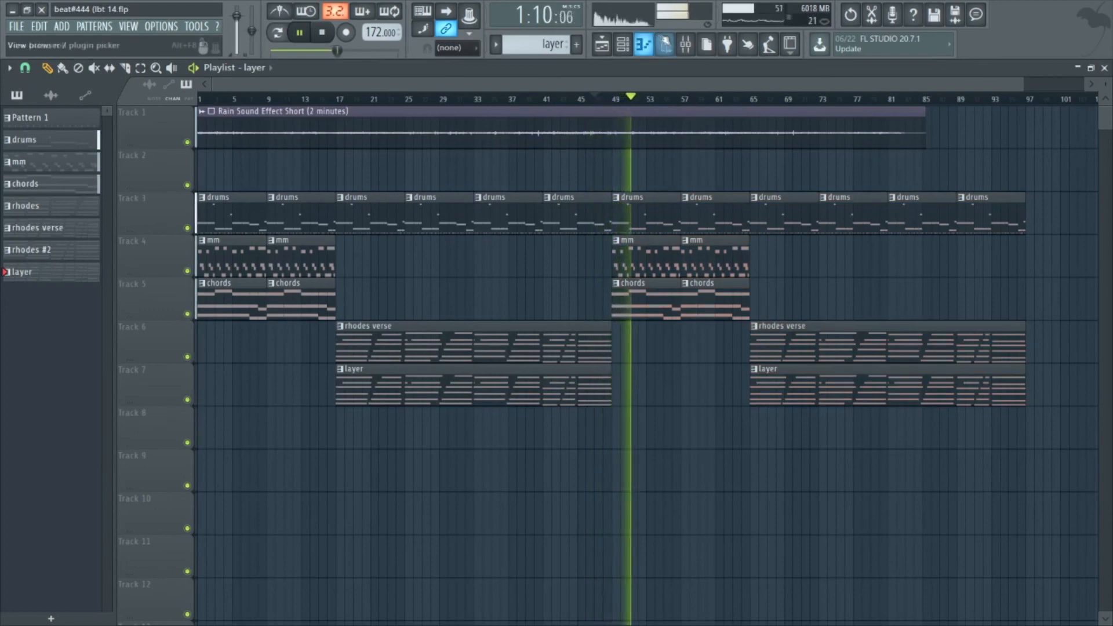
Step: Raise the fader of mixer track 1 to almost the level of tracks 3 and 4, and stop playback back in the playlist
{"action": "left_click", "coordinate": [685, 44]}
{"action": "left_click_drag", "start_coordinate": [50, 384], "coordinate": [51, 367]}
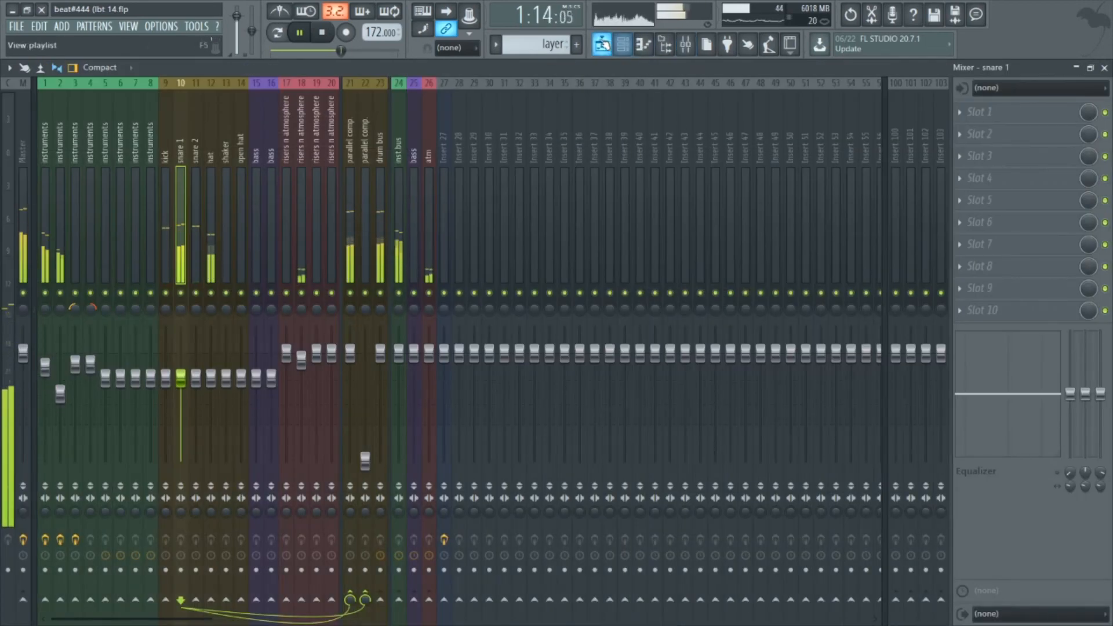
{"action": "left_click", "coordinate": [602, 44]}
{"action": "key", "text": "space"}
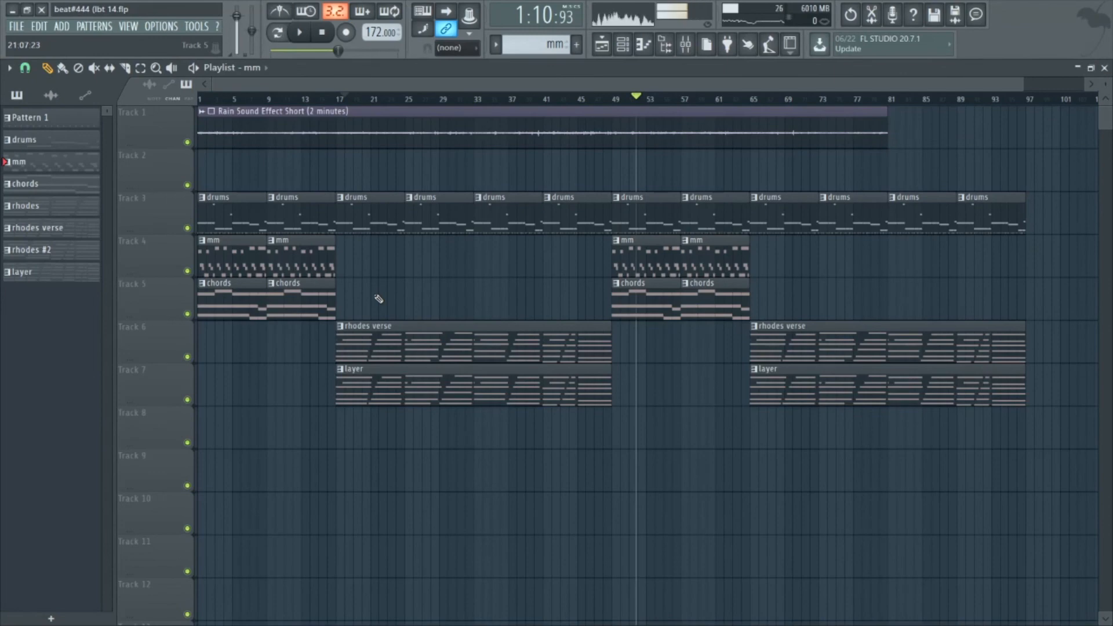